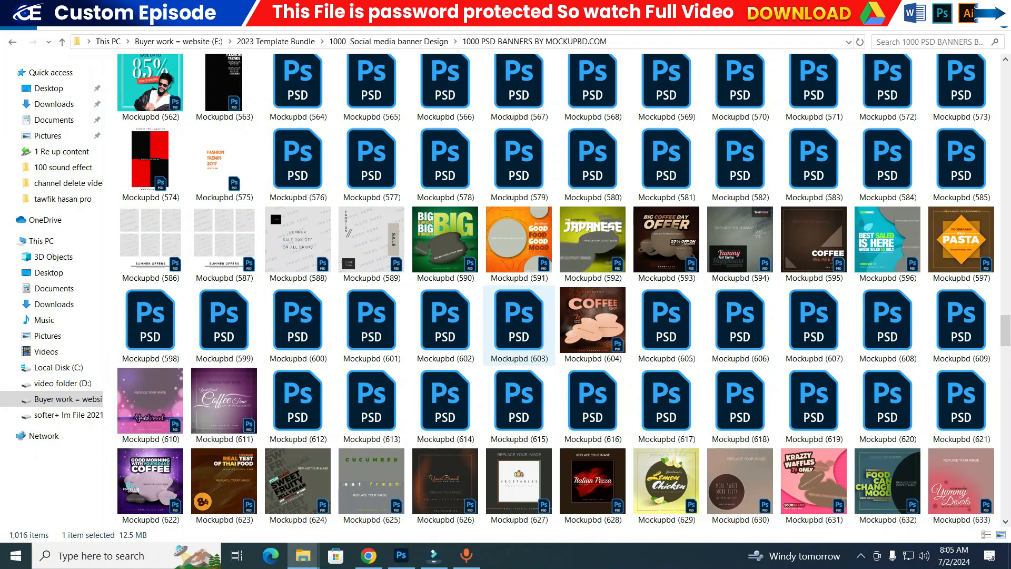
Step: Browse the 1000 PSD BANNERS BY MOCKUPBD.COM folder and open the banner template Mockupbd (728).psd in Photoshop
{"action": "scroll", "coordinate": [555, 287], "scroll_direction": "down", "scroll_amount": 9}
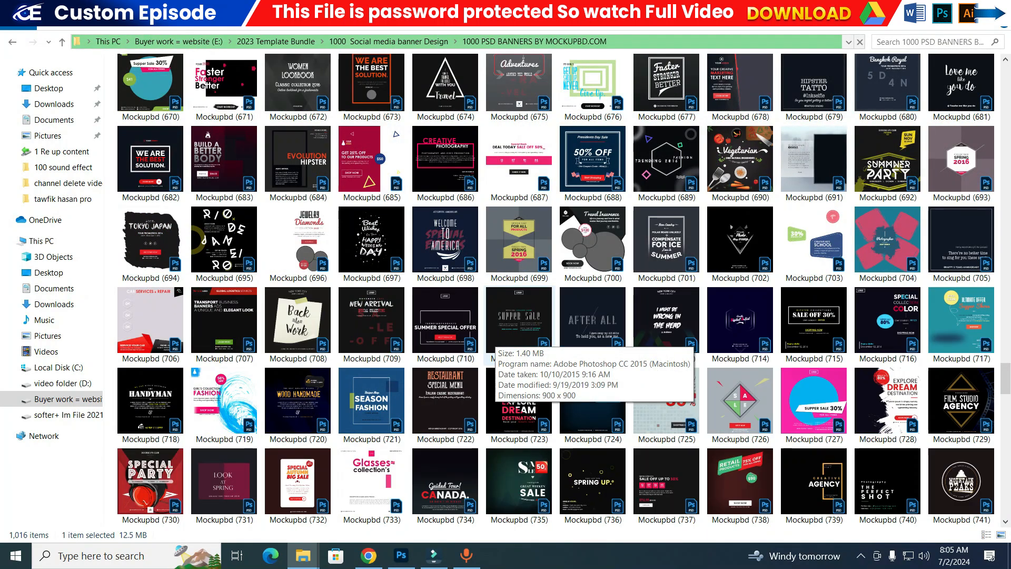
{"action": "scroll", "coordinate": [519, 337], "scroll_direction": "down", "scroll_amount": 9}
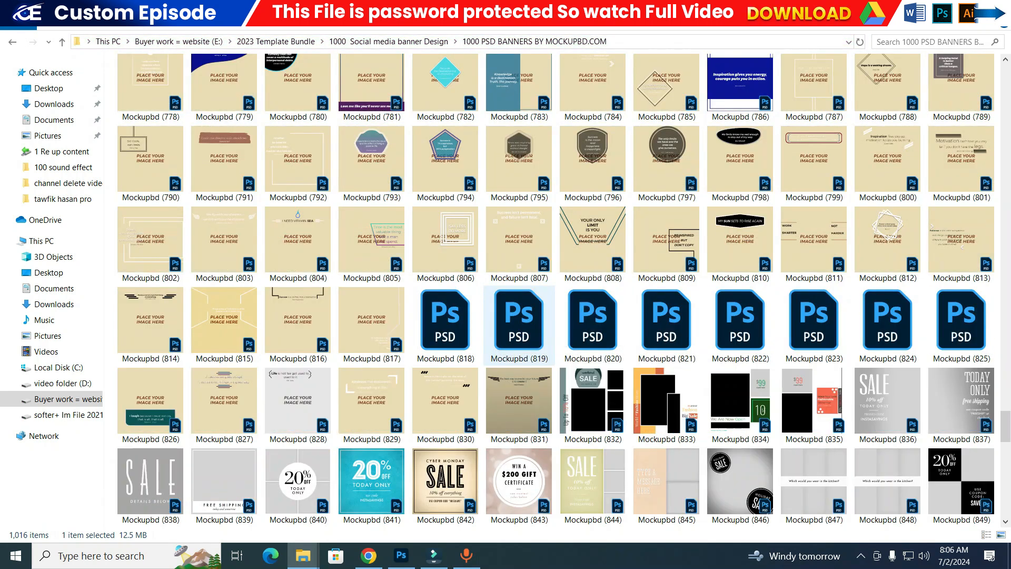
{"action": "scroll", "coordinate": [519, 327], "scroll_direction": "down", "scroll_amount": 9}
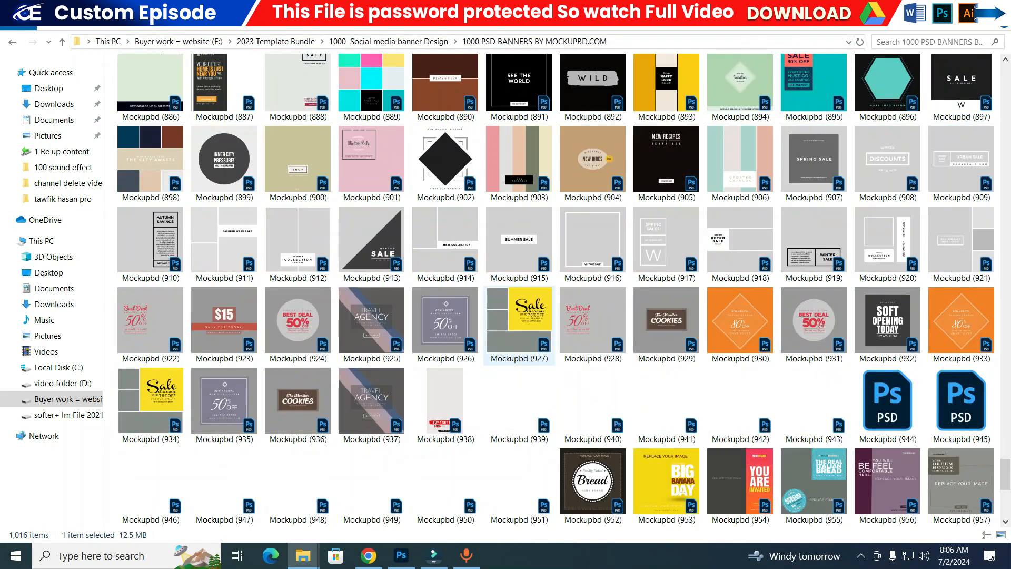
{"action": "scroll", "coordinate": [518, 327], "scroll_direction": "down", "scroll_amount": 5}
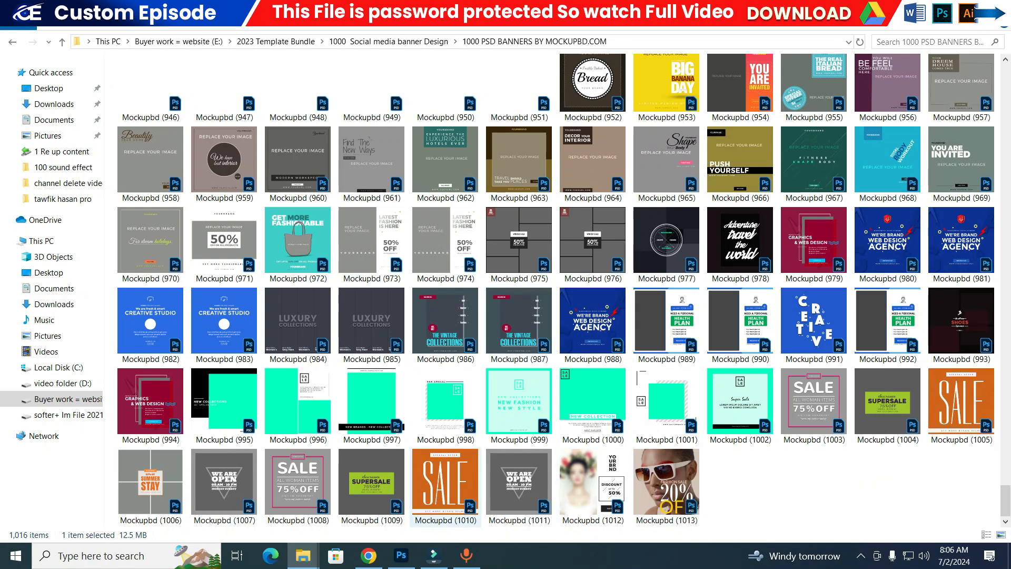
{"action": "scroll", "coordinate": [447, 484], "scroll_direction": "up", "scroll_amount": 6}
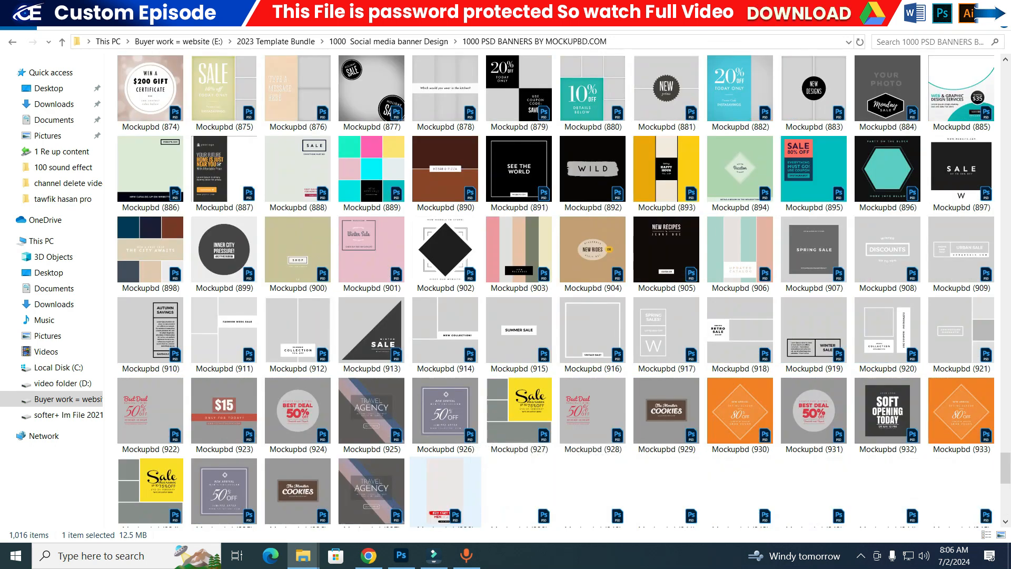
{"action": "scroll", "coordinate": [445, 489], "scroll_direction": "up", "scroll_amount": 12}
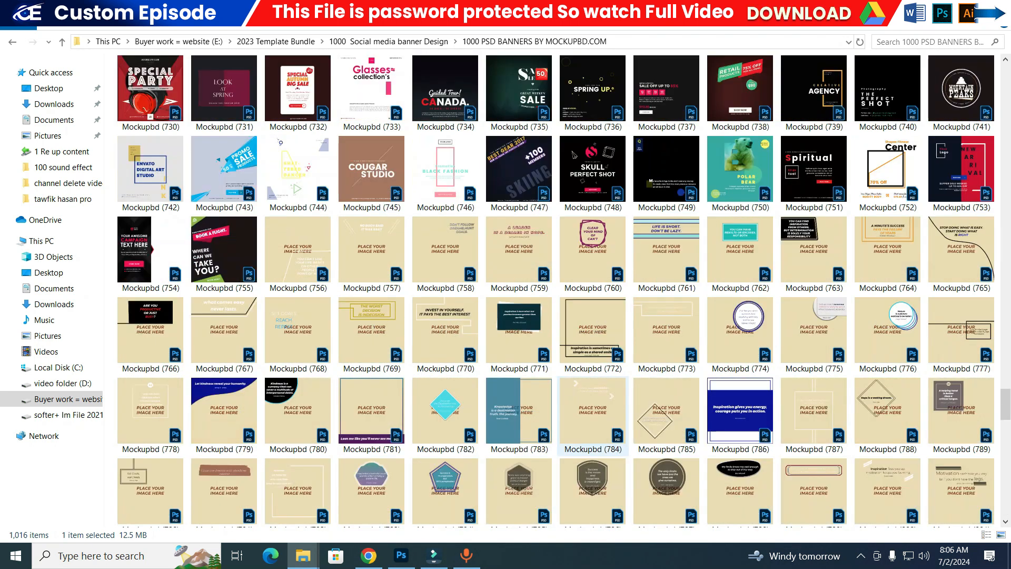
{"action": "scroll", "coordinate": [592, 416], "scroll_direction": "up", "scroll_amount": 6}
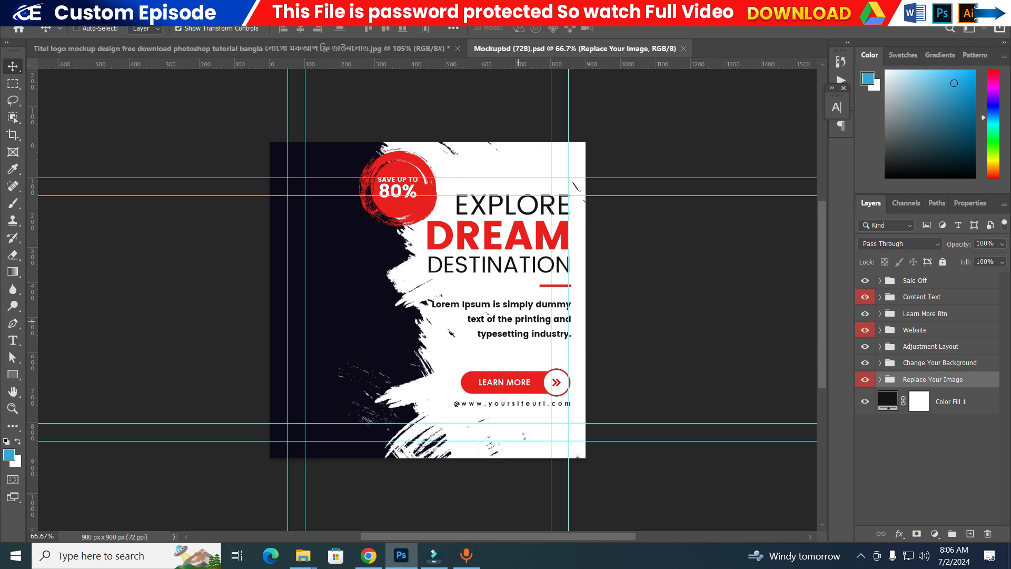
Step: Examine the banner's layer structure by toggling Sale Off and Color Fill 1 off and on, ending with Color Fill 1 selected
{"action": "scroll", "coordinate": [387, 221], "scroll_direction": "up", "scroll_amount": 6}
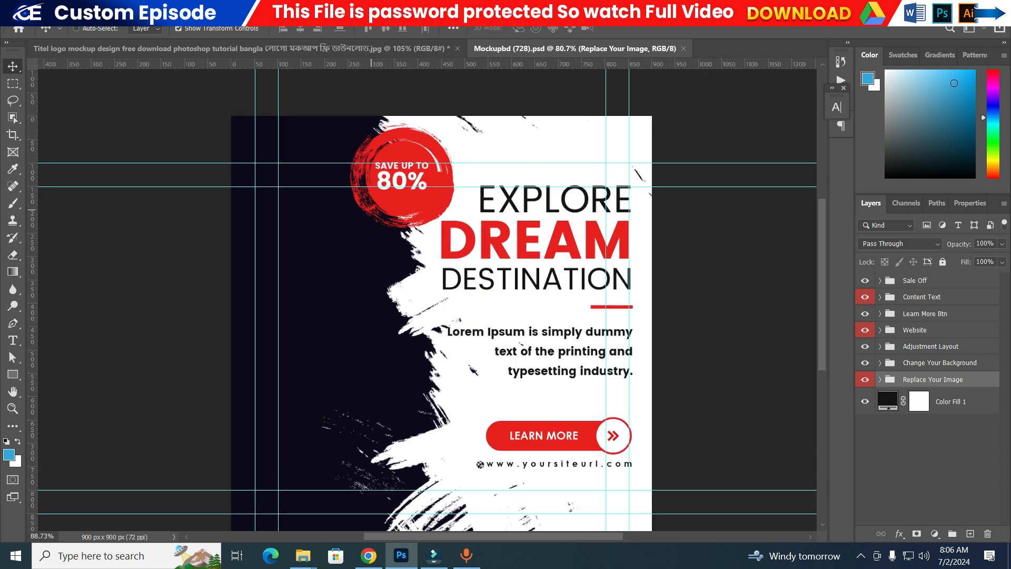
{"action": "scroll", "coordinate": [400, 179], "scroll_direction": "down", "scroll_amount": 1}
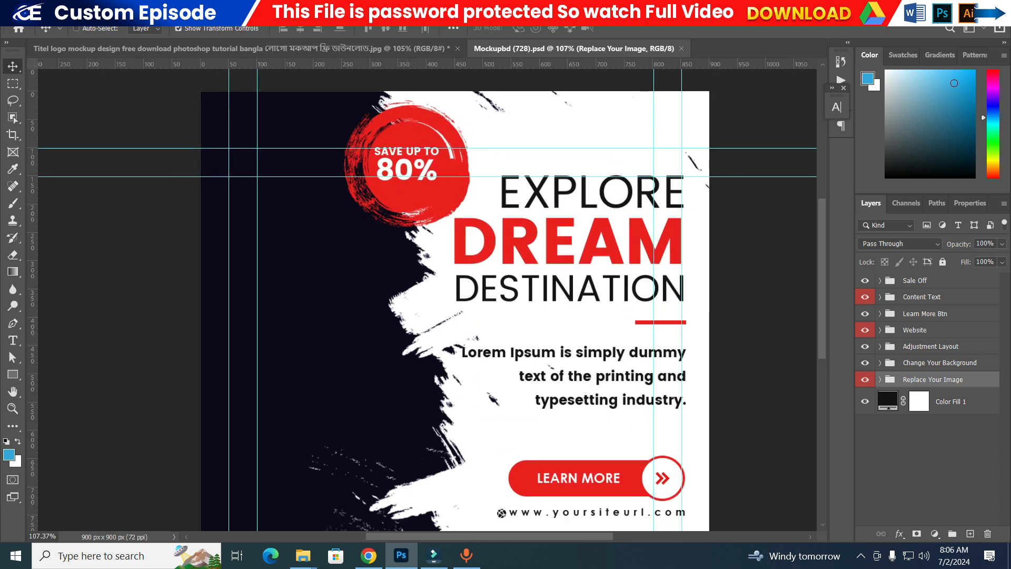
{"action": "left_click", "coordinate": [929, 280]}
{"action": "left_click", "coordinate": [865, 280]}
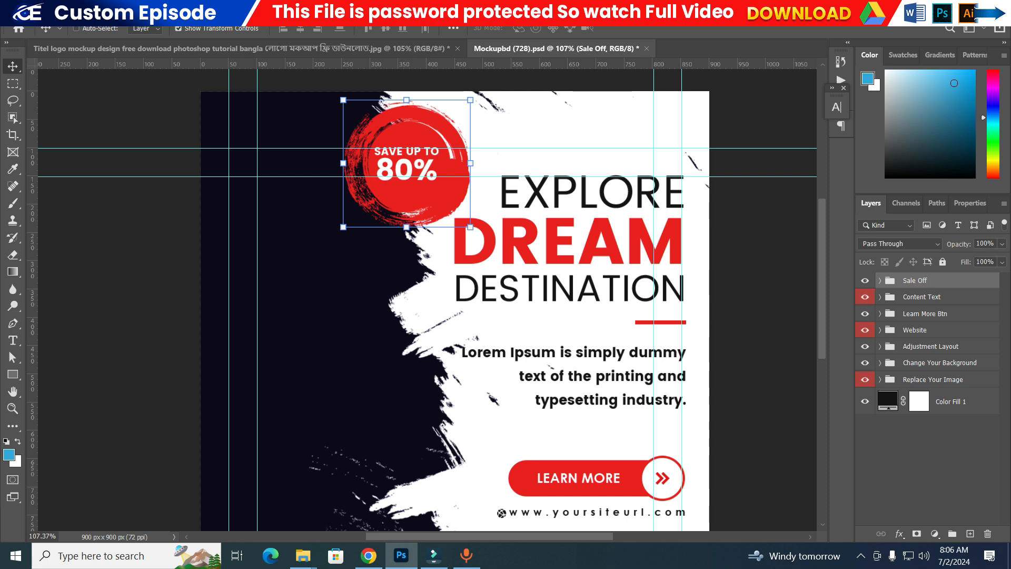
{"action": "left_click", "coordinate": [933, 380]}
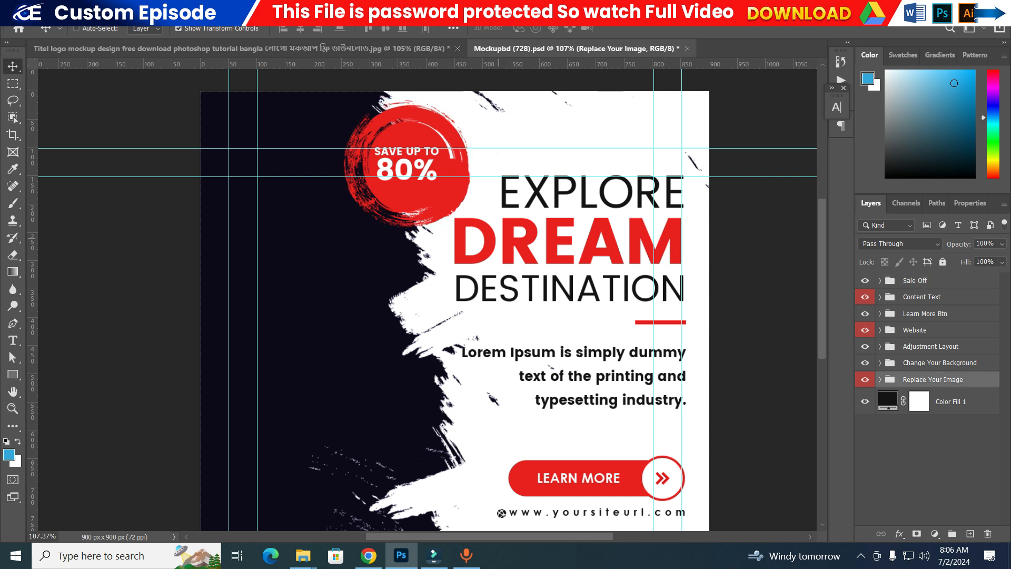
{"action": "left_click", "coordinate": [950, 401]}
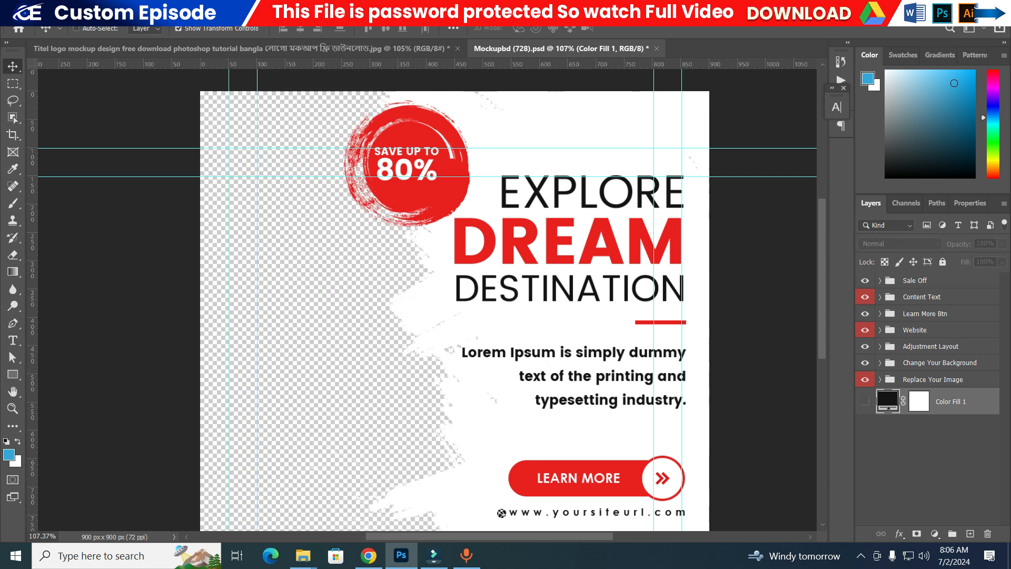
{"action": "left_click", "coordinate": [865, 401]}
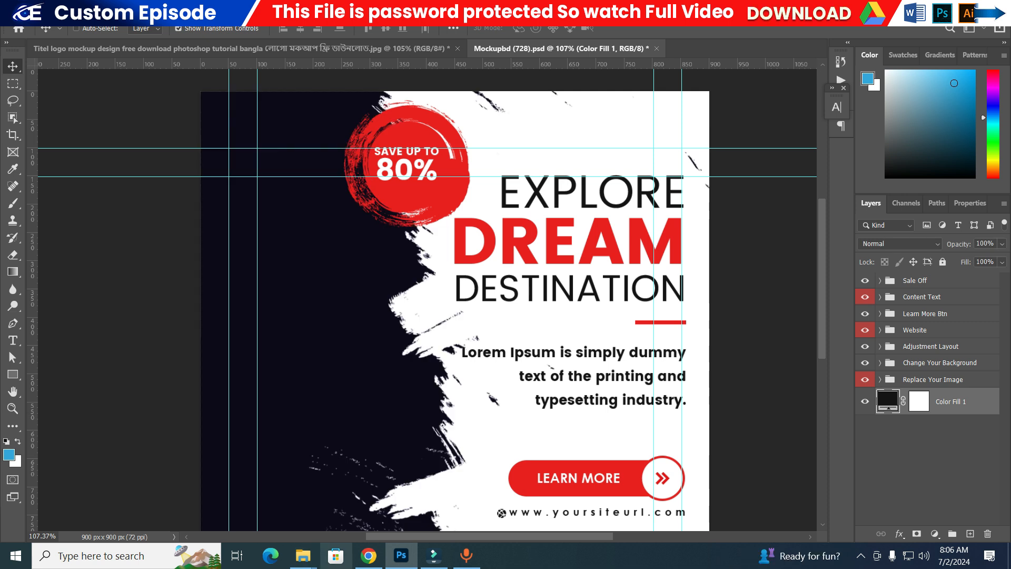
{"action": "mouse_move", "coordinate": [368, 555]}
{"action": "key", "text": "super+e"}
{"action": "left_click", "coordinate": [54, 104]}
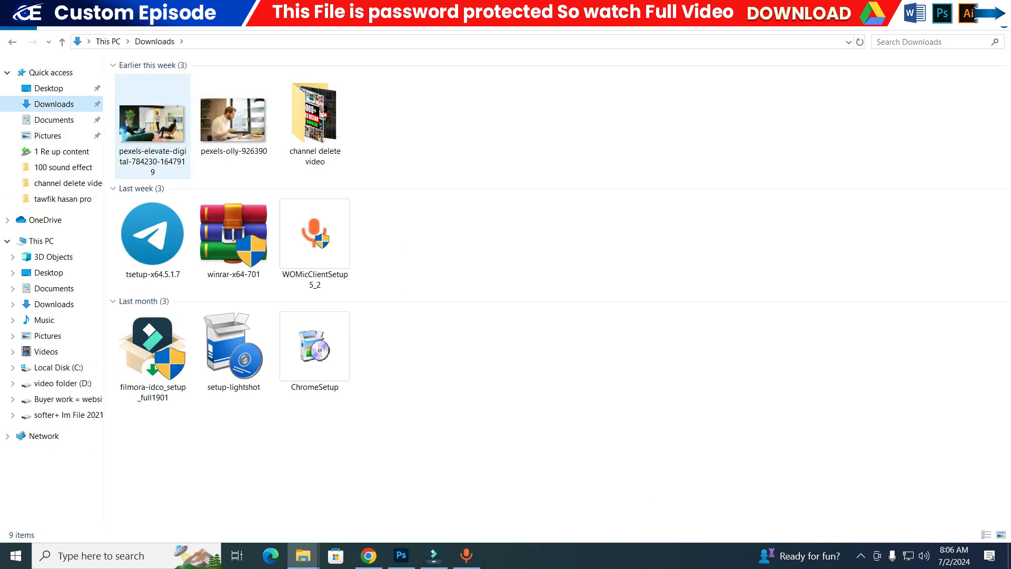
{"action": "left_click_drag", "start_coordinate": [169, 145], "coordinate": [400, 315]}
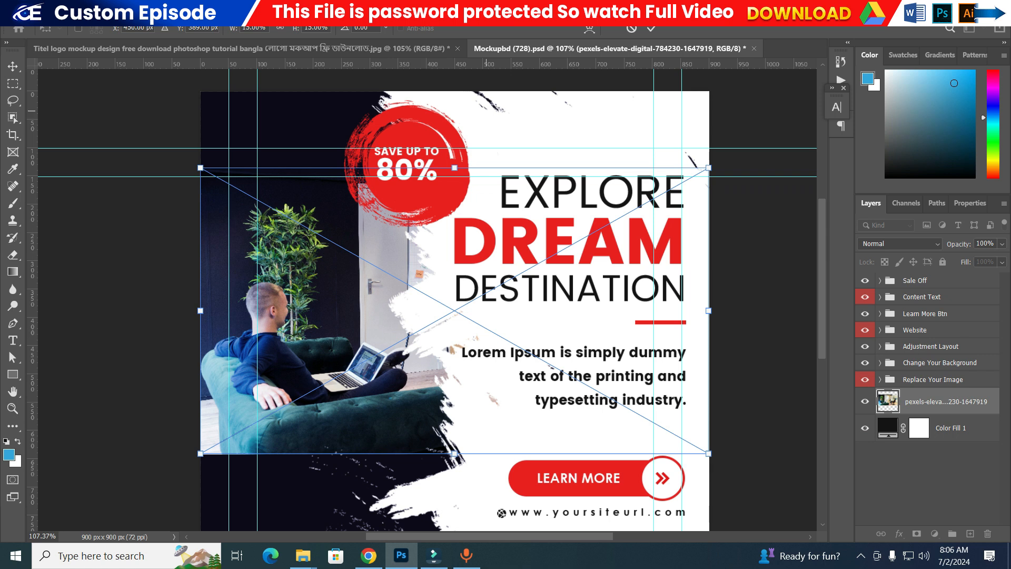
{"action": "key", "text": "Return"}
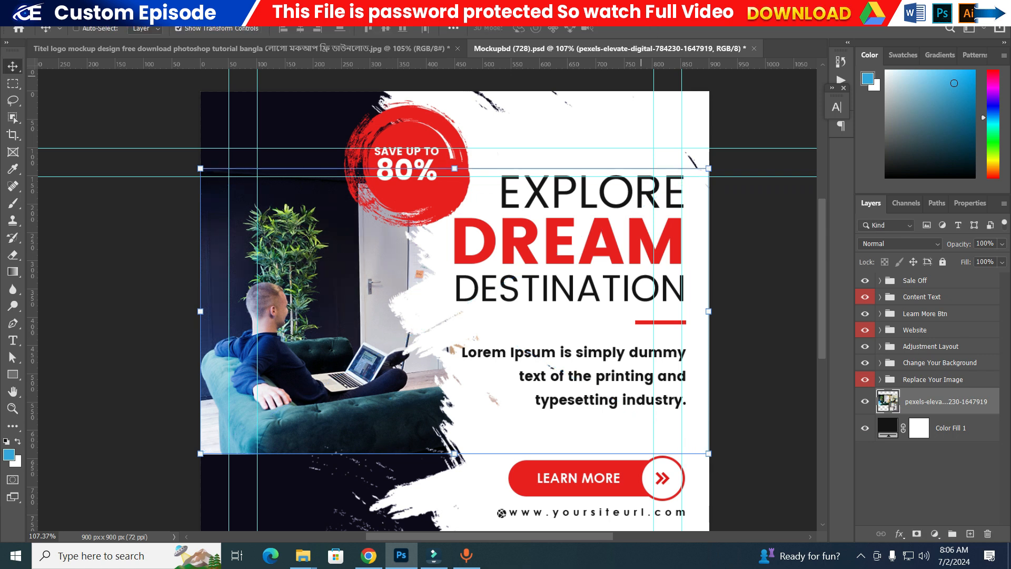
Step: Enlarge the placed photo to about 29.16% so it covers the full height and width of the banner
{"action": "scroll", "coordinate": [362, 245], "scroll_direction": "down", "scroll_amount": 6}
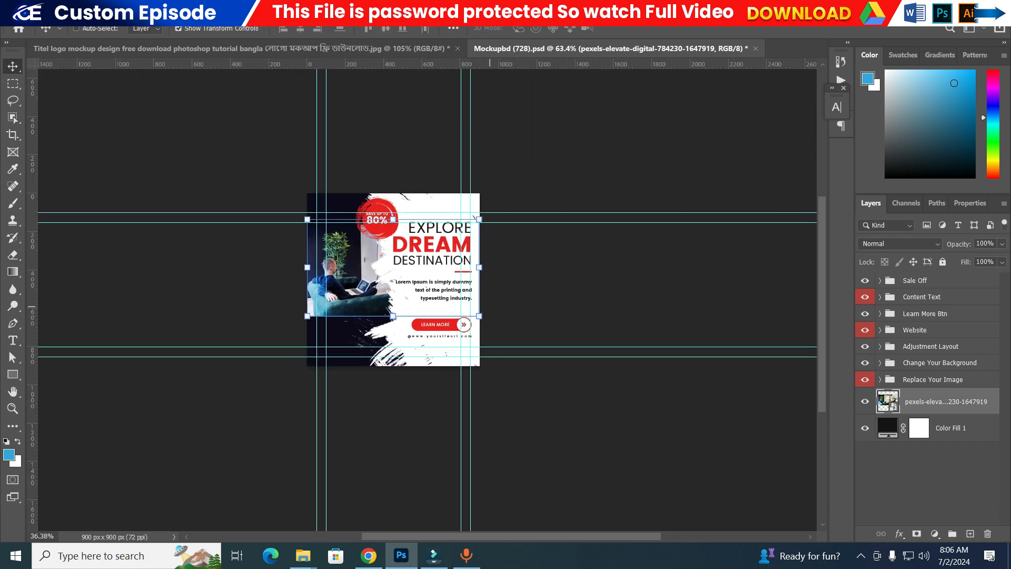
{"action": "left_click_drag", "start_coordinate": [479, 316], "coordinate": [590, 378]}
{"action": "key", "text": "Return"}
{"action": "left_click_drag", "start_coordinate": [307, 219], "coordinate": [254, 190]}
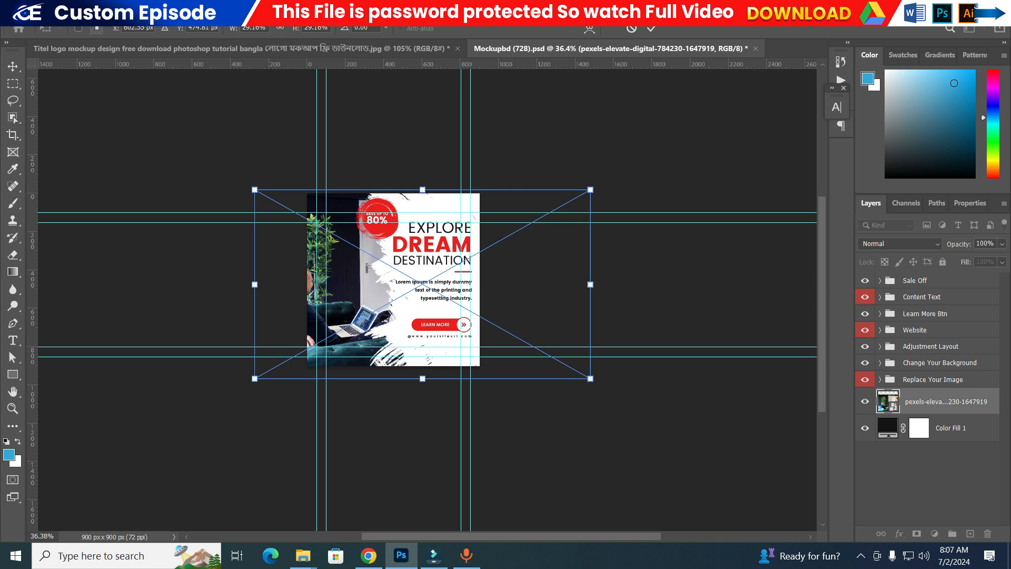
{"action": "key", "text": "Return"}
Step: Shift the photo sideways so the standing woman shows in the picture area beside the headline
{"action": "scroll", "coordinate": [315, 358], "scroll_direction": "up", "scroll_amount": 5}
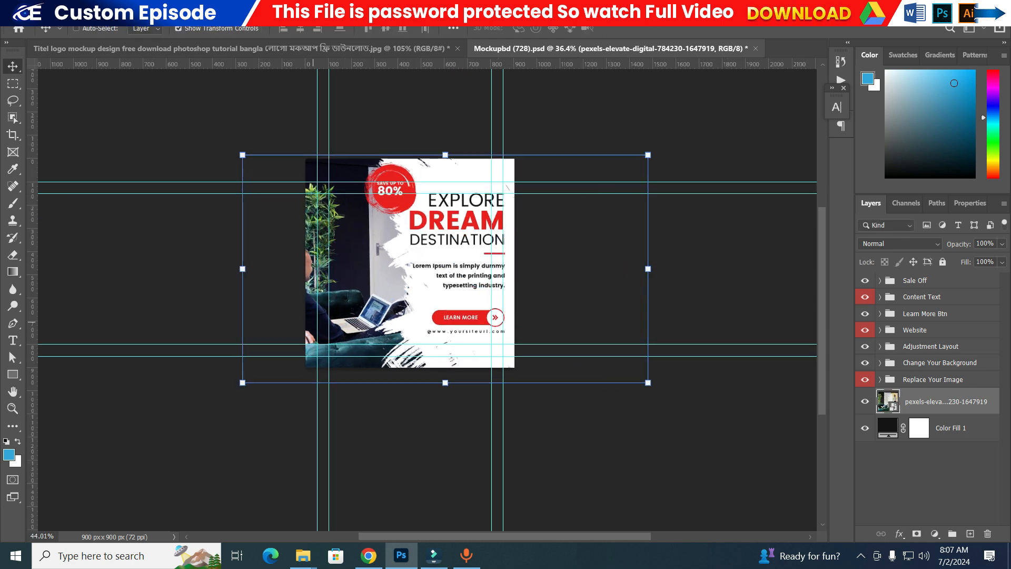
{"action": "scroll", "coordinate": [326, 351], "scroll_direction": "up", "scroll_amount": 2}
{"action": "left_click_drag", "start_coordinate": [575, 202], "coordinate": [317, 209]}
{"action": "scroll", "coordinate": [439, 220], "scroll_direction": "up", "scroll_amount": 4}
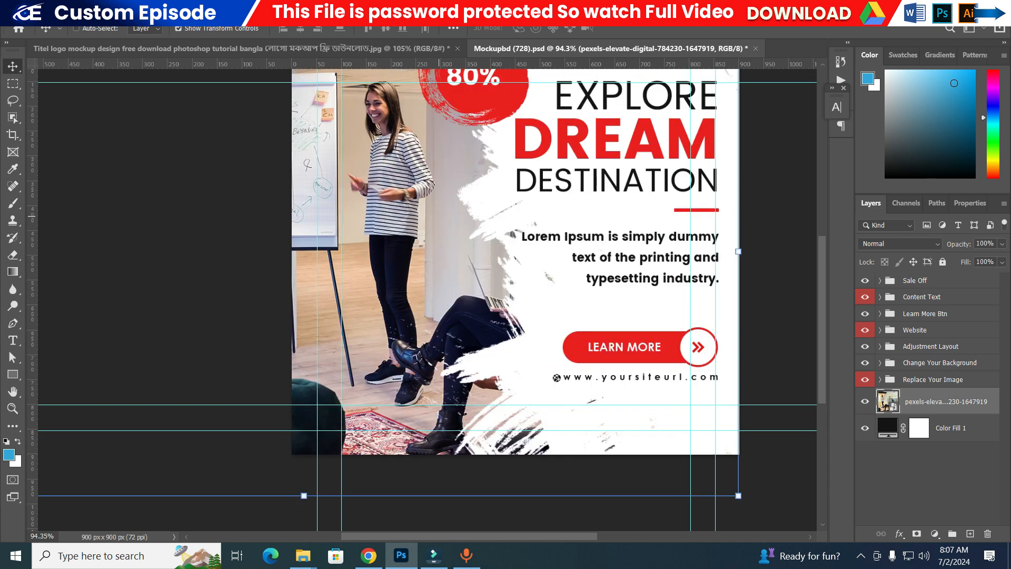
{"action": "scroll", "coordinate": [435, 222], "scroll_direction": "down", "scroll_amount": 2}
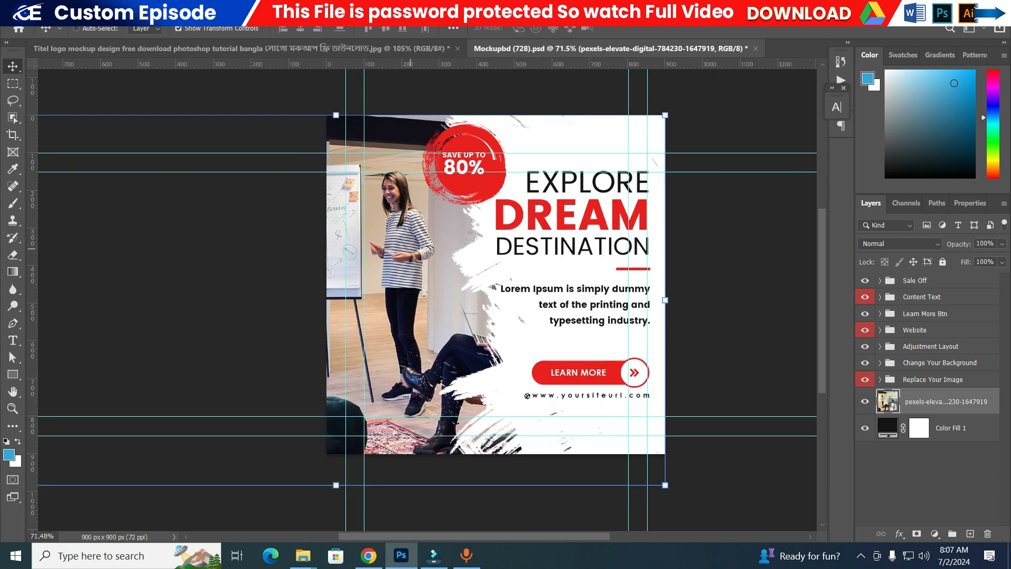
{"action": "scroll", "coordinate": [396, 260], "scroll_direction": "up", "scroll_amount": 2}
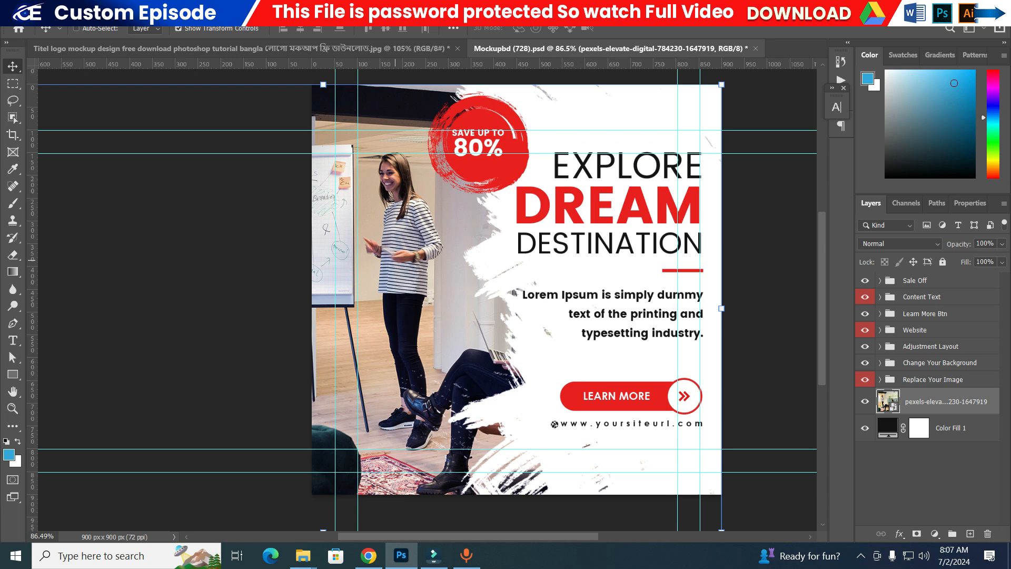
Step: Flip the photo horizontally and reposition it so the standing woman faces the headline within the picture area
{"action": "key", "text": "ctrl+t"}
{"action": "right_click", "coordinate": [416, 222]}
{"action": "left_click", "coordinate": [452, 460]}
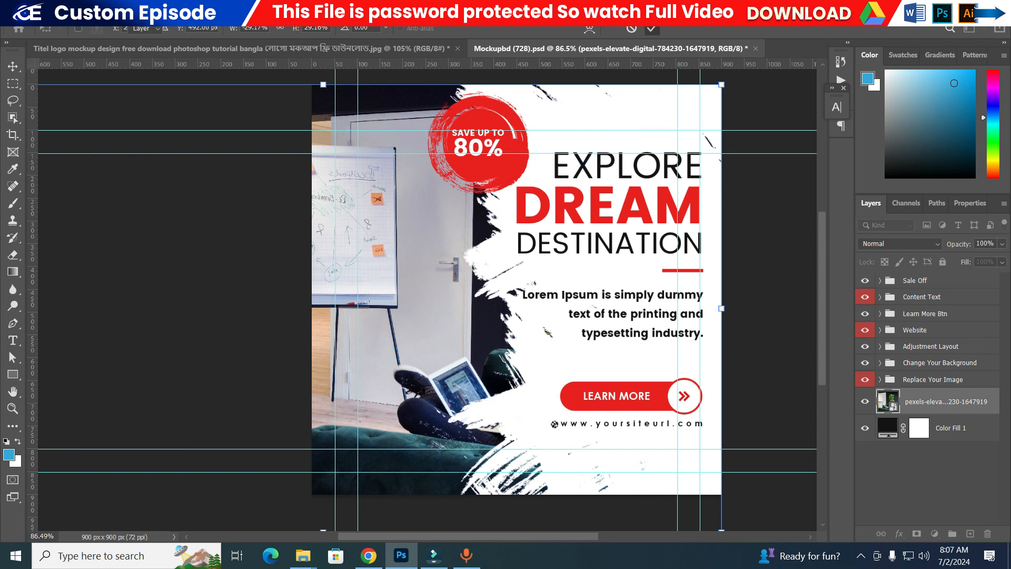
{"action": "key", "text": "Return"}
{"action": "left_click_drag", "start_coordinate": [500, 213], "coordinate": [534, 205]}
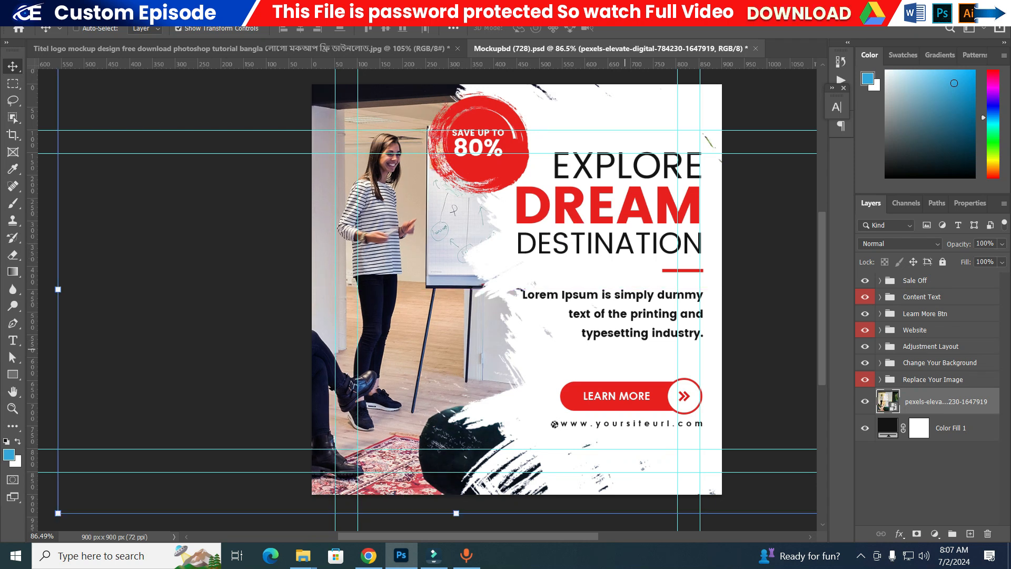
Step: Recolour the Lorem Ipsum paragraph below the headline to magenta f517f5
{"action": "scroll", "coordinate": [625, 349], "scroll_direction": "down", "scroll_amount": 2}
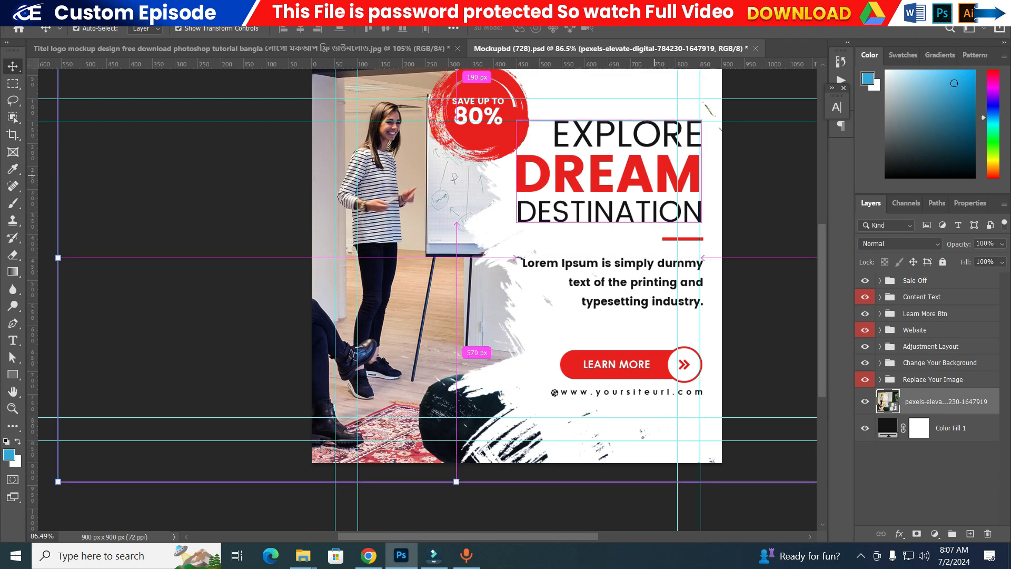
{"action": "left_click", "coordinate": [655, 176], "text": "ctrl"}
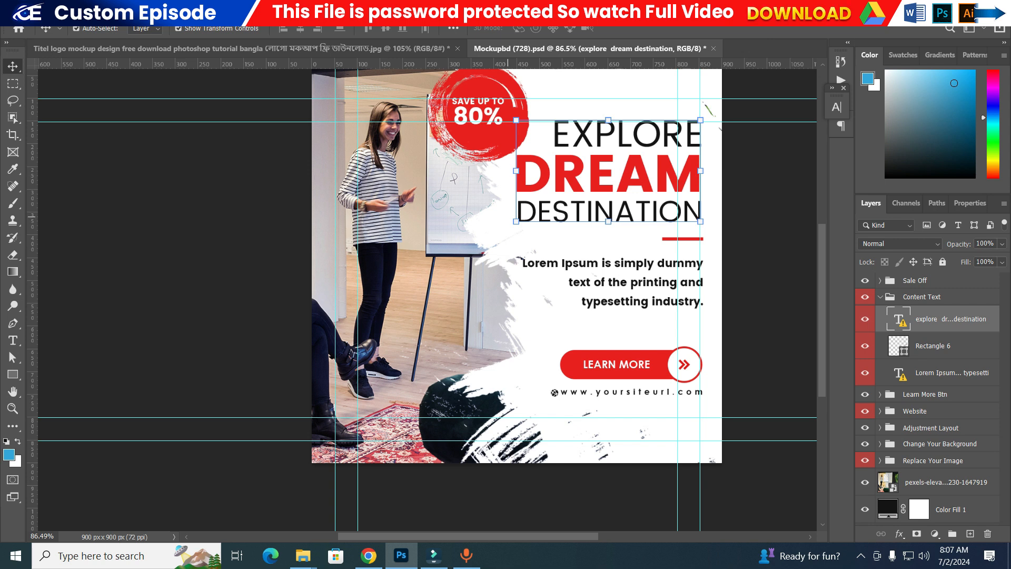
{"action": "left_click", "coordinate": [634, 275], "text": "ctrl"}
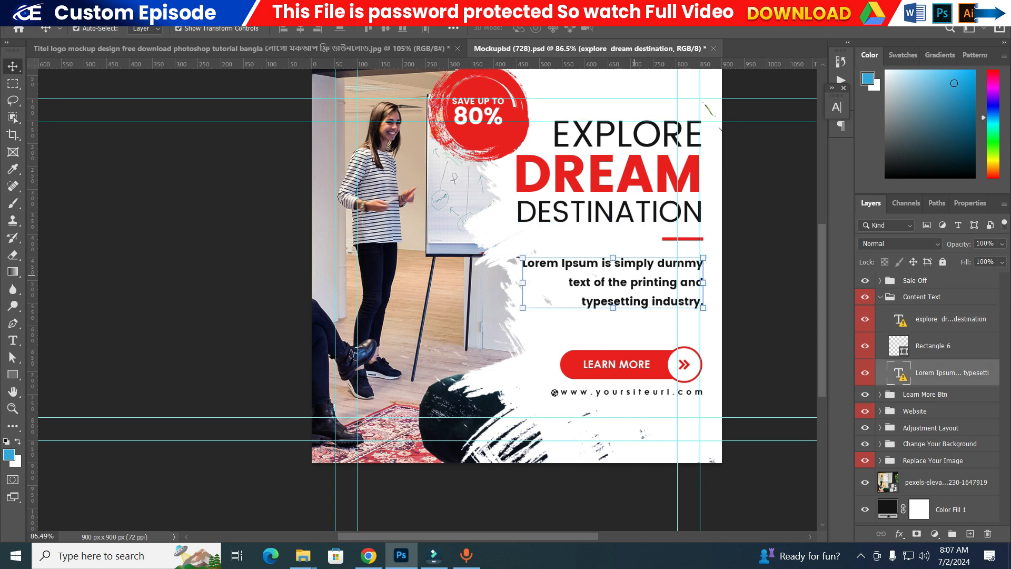
{"action": "left_click", "coordinate": [837, 106]}
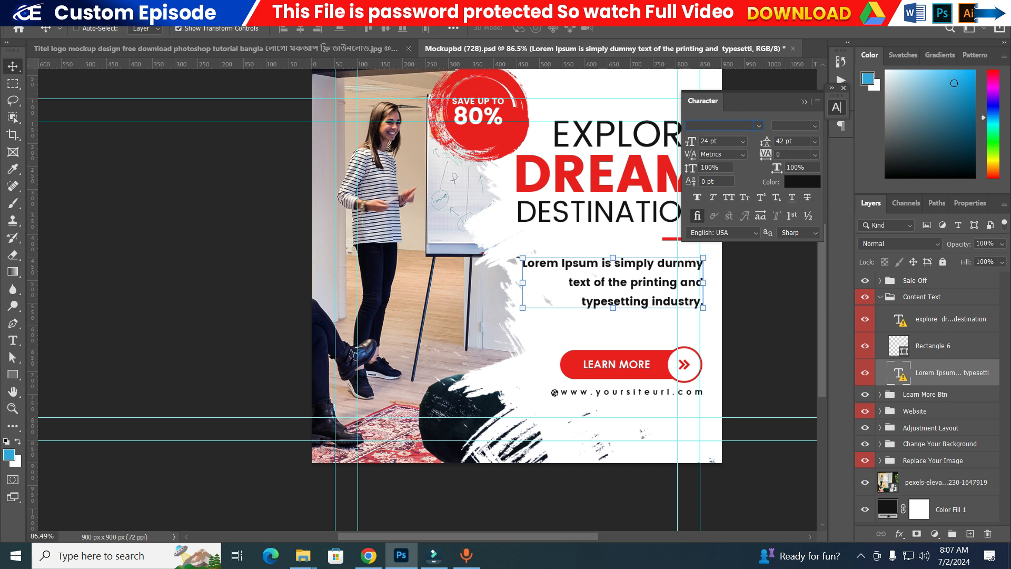
{"action": "left_click", "coordinate": [801, 181]}
{"action": "left_click", "coordinate": [712, 96]}
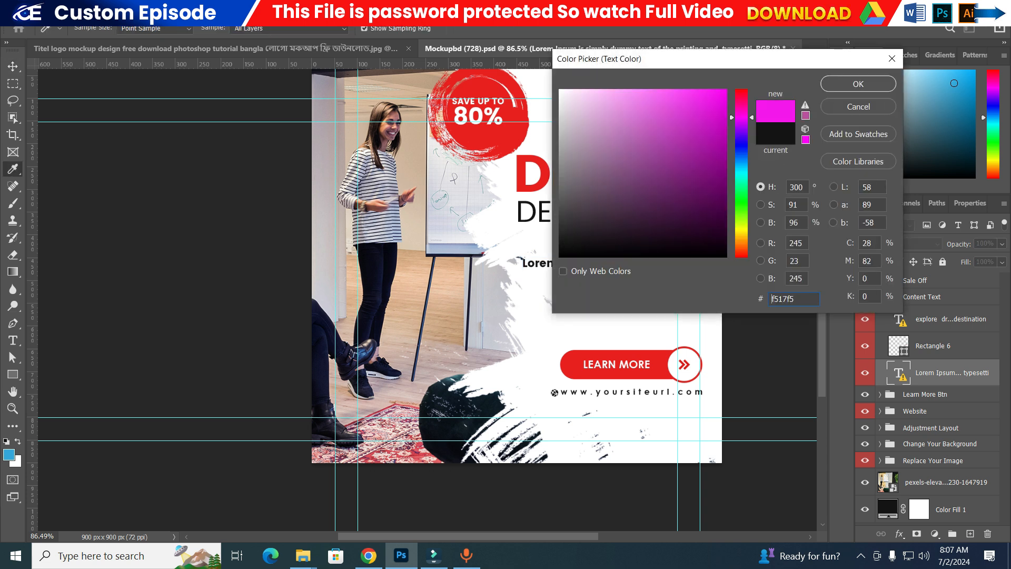
{"action": "left_click", "coordinate": [858, 84]}
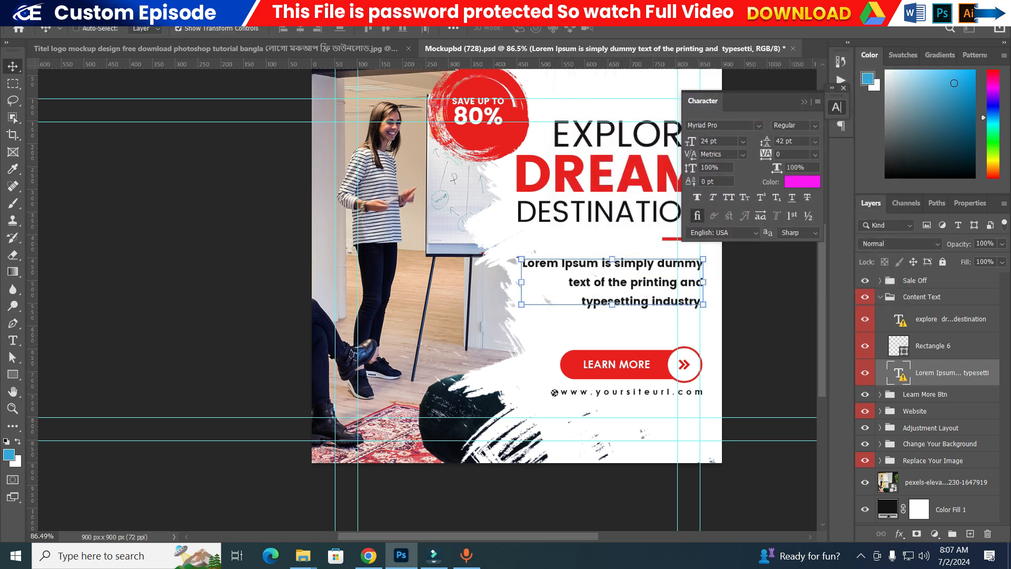
Step: Change the font of the Lorem Ipsum paragraph to Impact
{"action": "scroll", "coordinate": [663, 295], "scroll_direction": "down", "scroll_amount": 4}
{"action": "scroll", "coordinate": [663, 295], "scroll_direction": "up", "scroll_amount": 3}
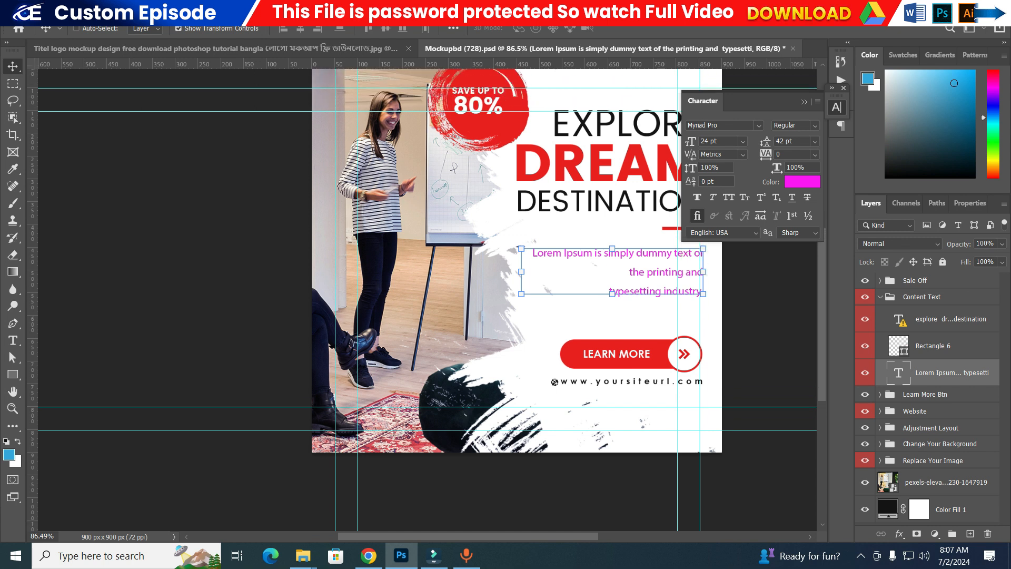
{"action": "left_click", "coordinate": [759, 125]}
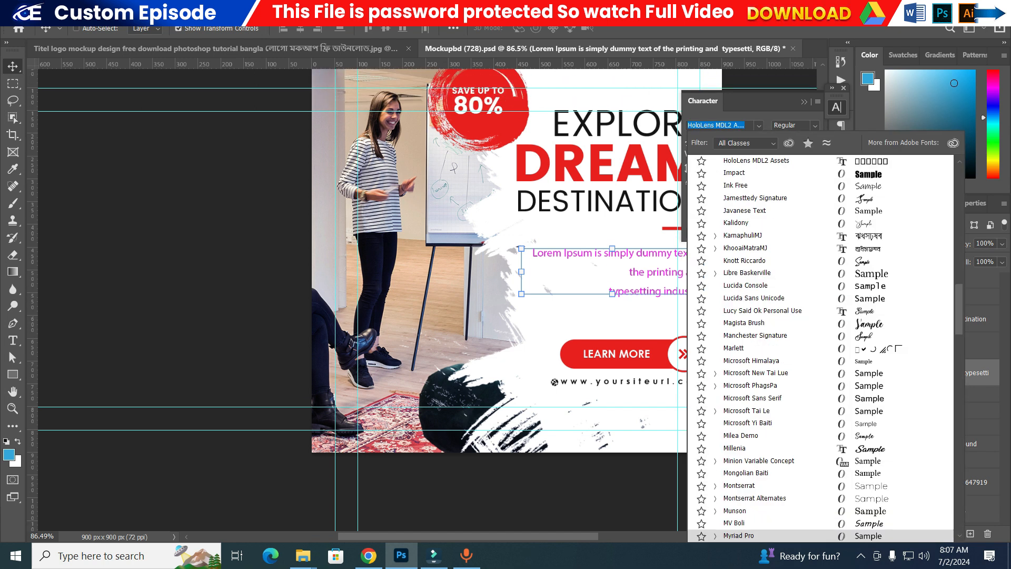
{"action": "key", "text": "Down"}
{"action": "key", "text": "Return"}
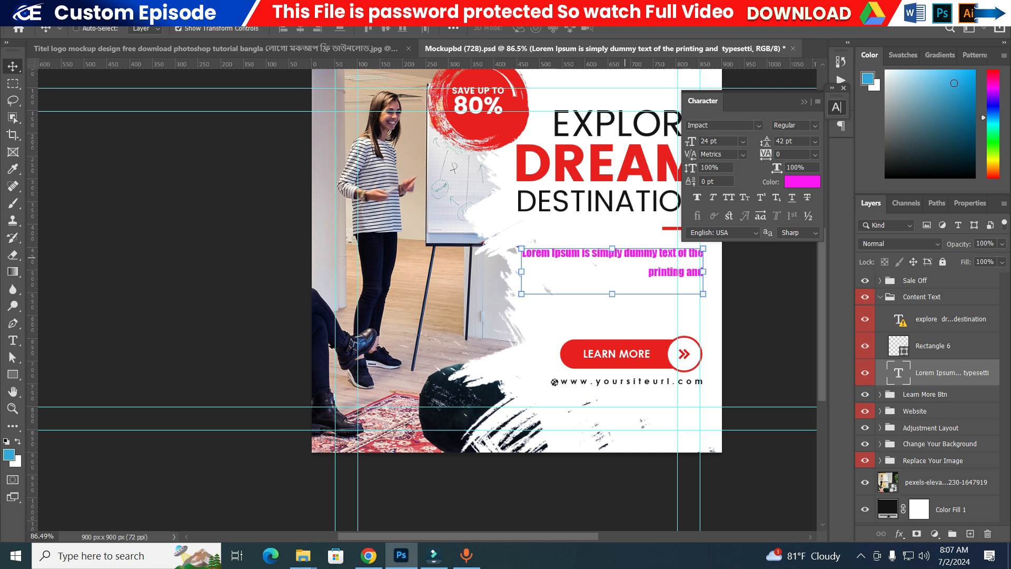
Step: Undo the font and colour changes made to the Lorem Ipsum paragraph
{"action": "scroll", "coordinate": [427, 295], "scroll_direction": "down", "scroll_amount": 2}
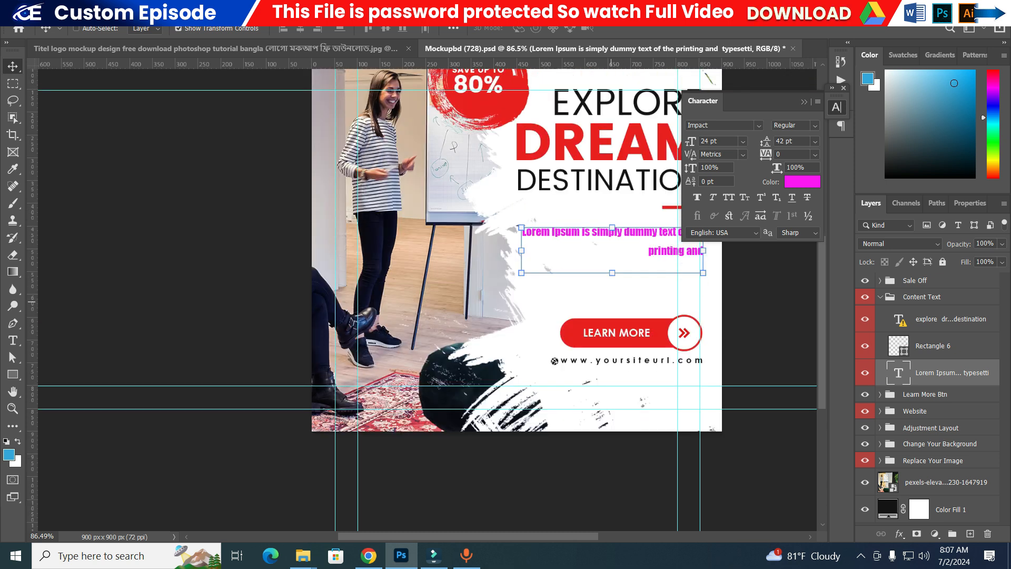
{"action": "key", "text": "ctrl+z"}
{"action": "key", "text": "ctrl+z"}
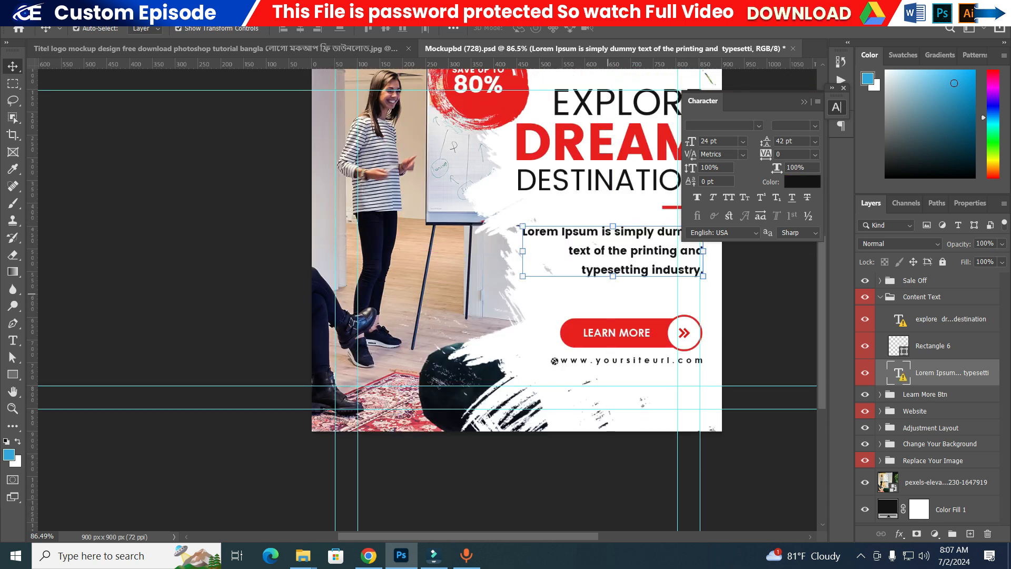
Step: Open the Mockupbd (678) banner template from the 1000 PSD BANNERS BY MOCKUPBD.COM folder in Photoshop
{"action": "scroll", "coordinate": [609, 294], "scroll_direction": "down", "scroll_amount": 3}
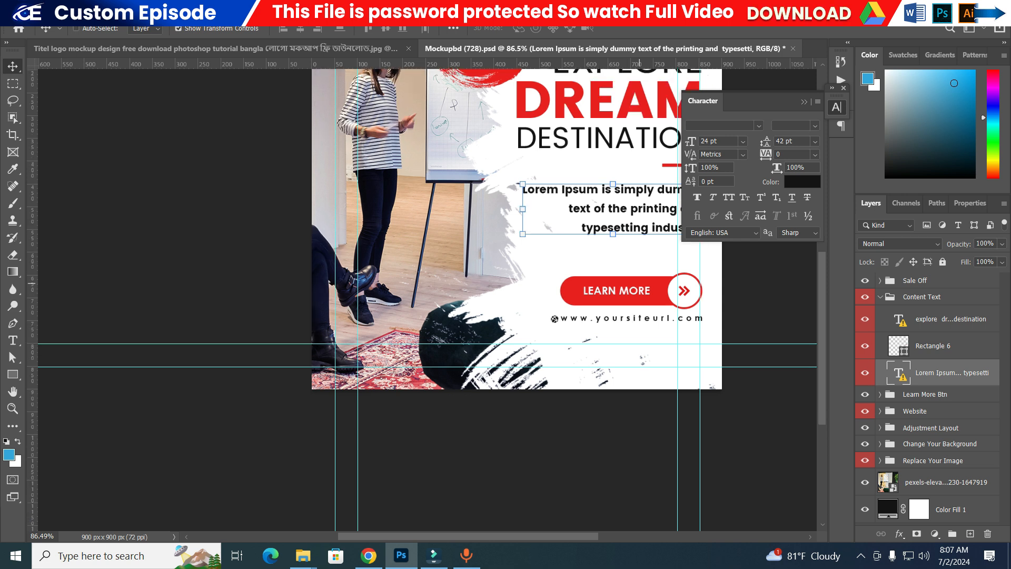
{"action": "scroll", "coordinate": [637, 295], "scroll_direction": "up", "scroll_amount": 4}
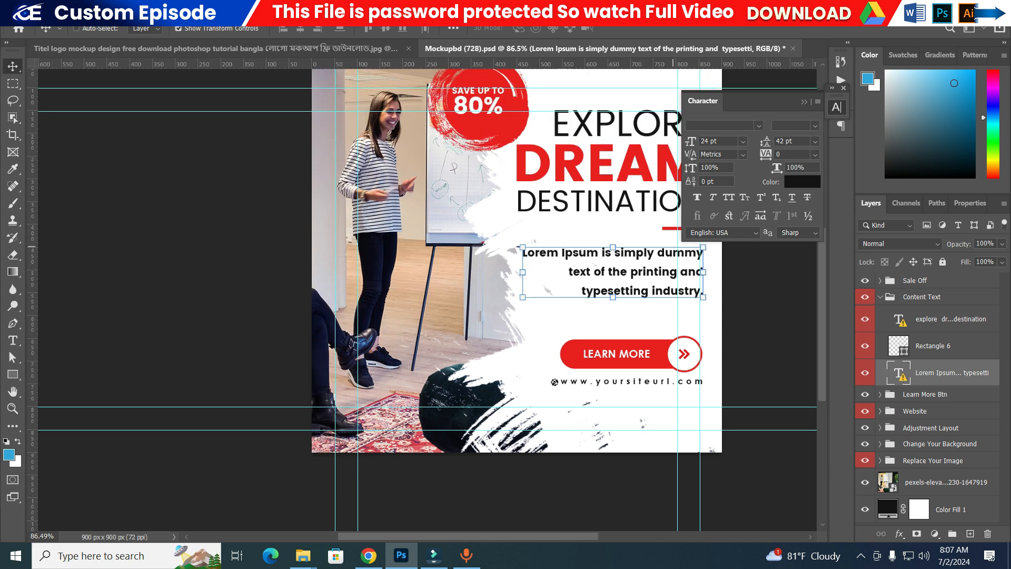
{"action": "left_click", "coordinate": [401, 555]}
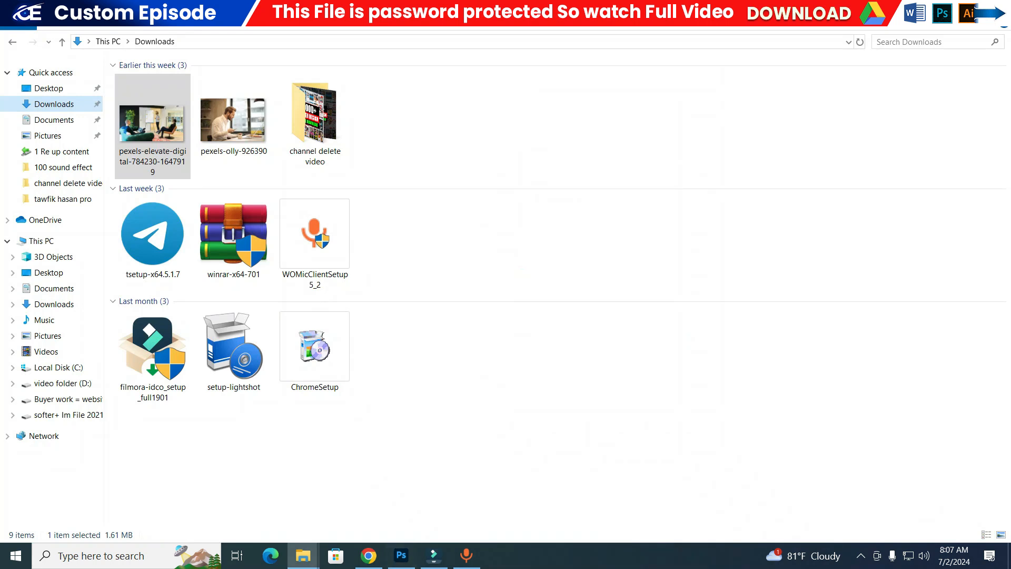
{"action": "mouse_move", "coordinate": [302, 555]}
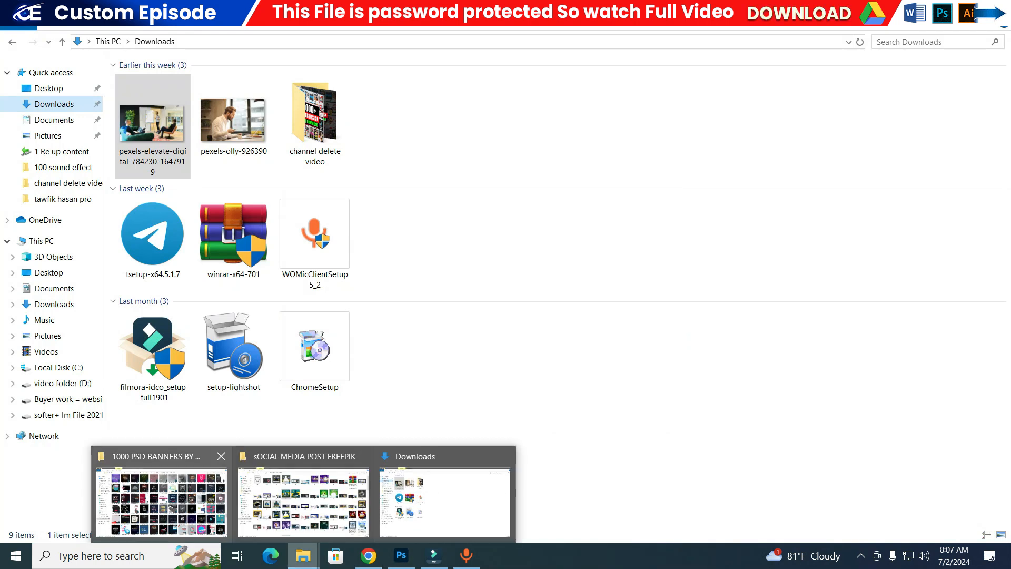
{"action": "left_click", "coordinate": [160, 500]}
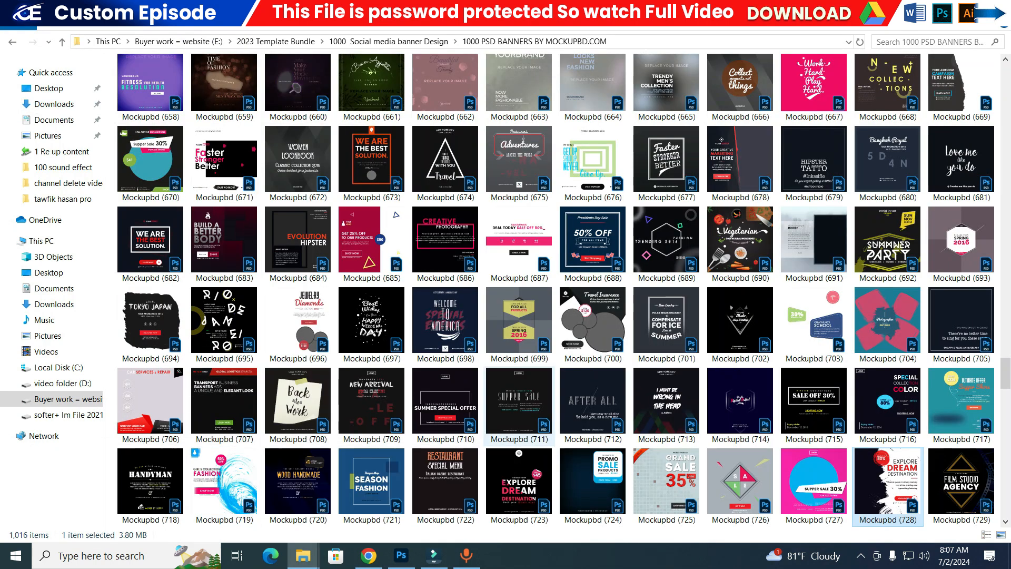
{"action": "scroll", "coordinate": [519, 401], "scroll_direction": "up", "scroll_amount": 2}
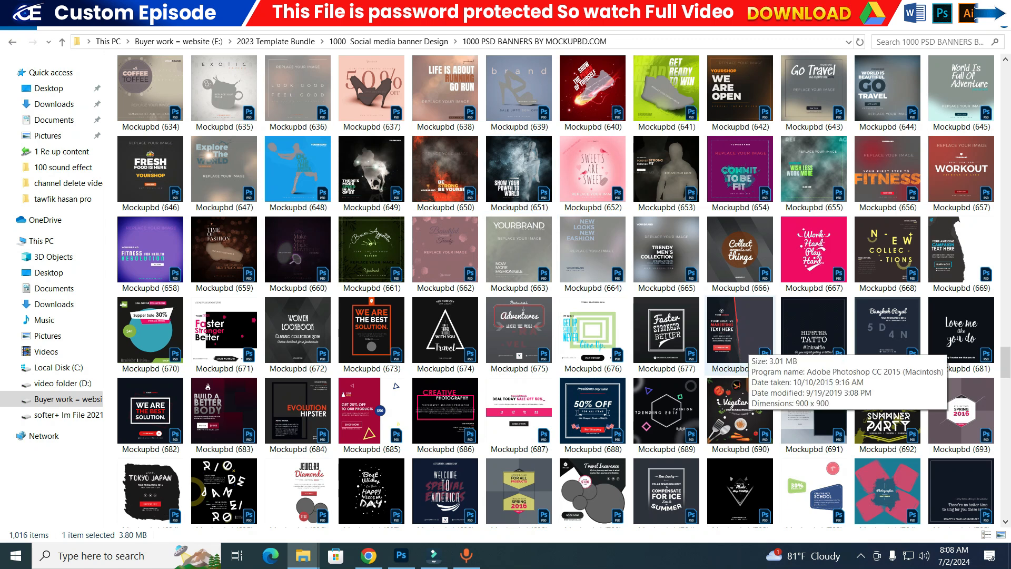
{"action": "left_click", "coordinate": [740, 332]}
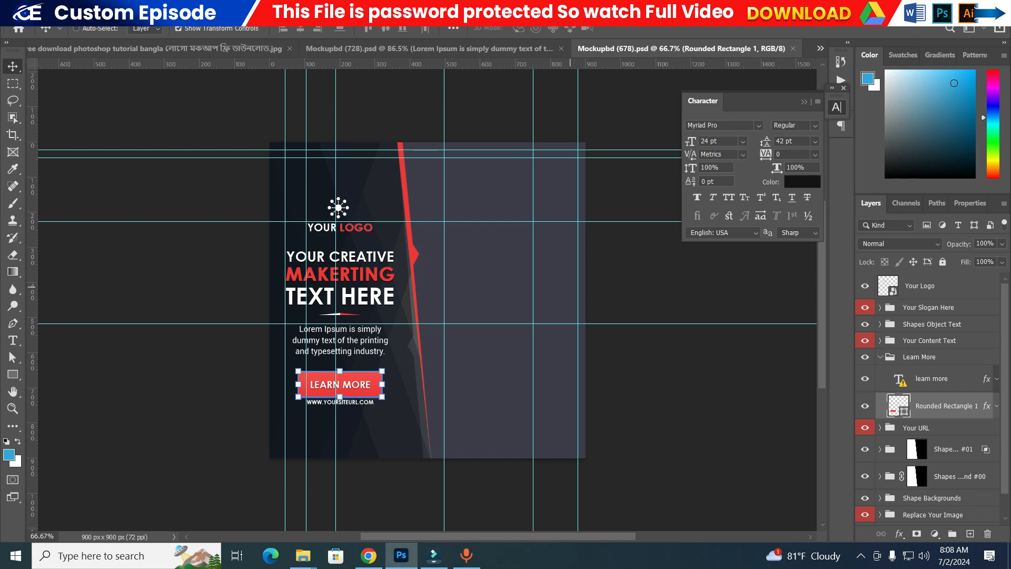
Step: Recolour the rounded rectangle behind the LEARN MORE text to blue 3878ed
{"action": "left_click", "coordinate": [865, 406]}
{"action": "left_click", "coordinate": [865, 406]}
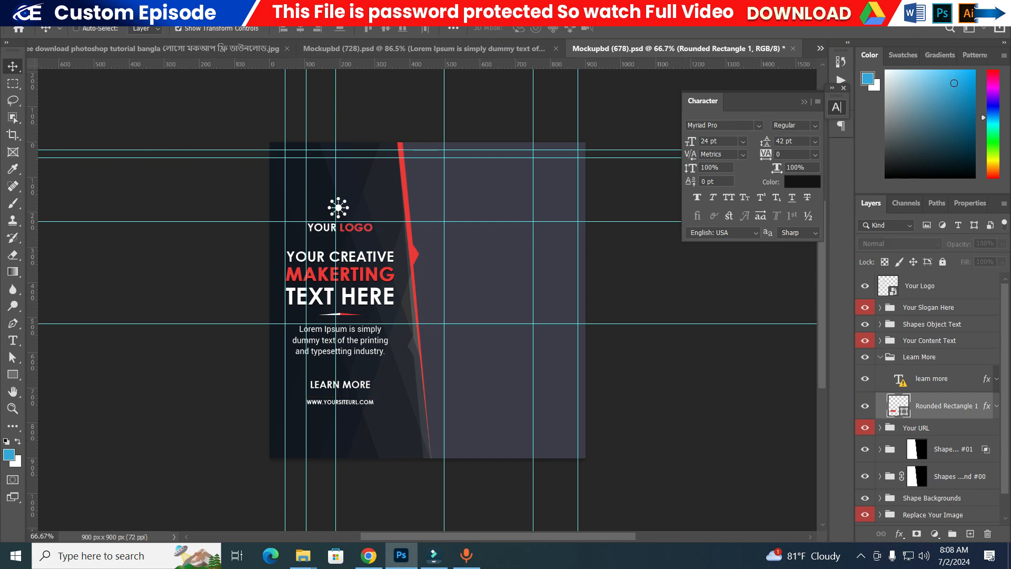
{"action": "double_click", "coordinate": [897, 405]}
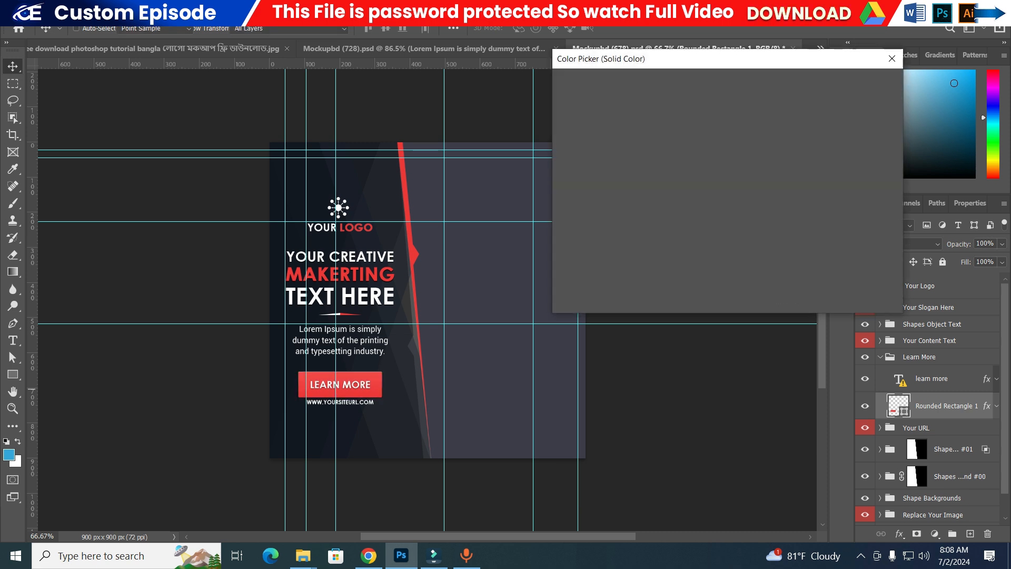
{"action": "type", "text": "3885ed"}
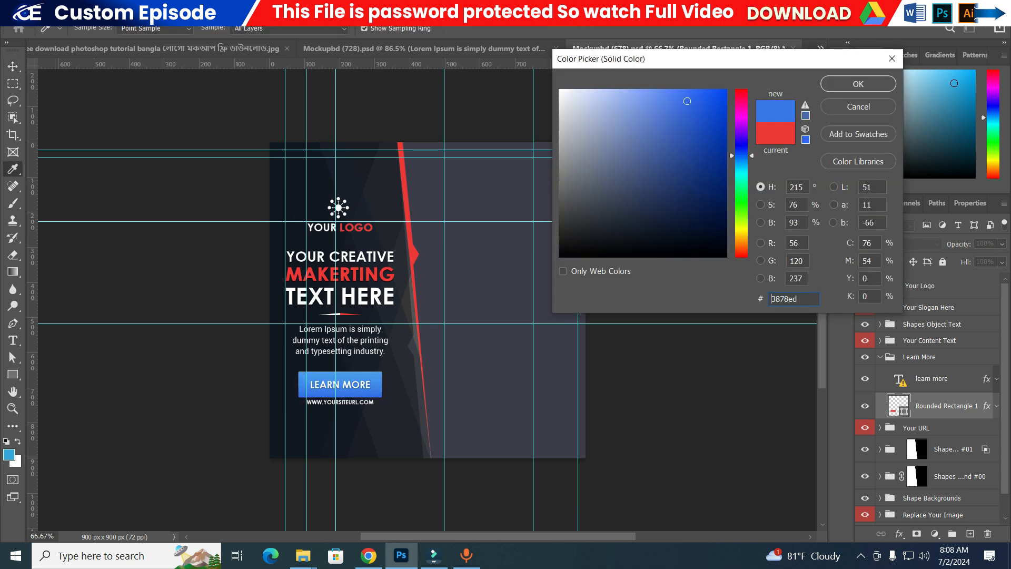
{"action": "key", "text": "Return"}
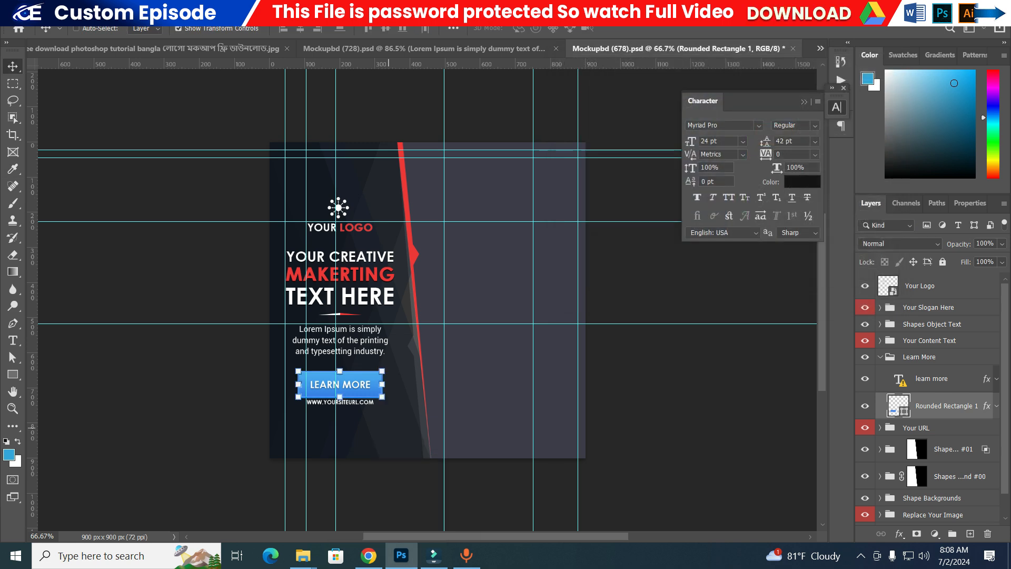
{"action": "scroll", "coordinate": [393, 402], "scroll_direction": "up", "scroll_amount": 6}
{"action": "scroll", "coordinate": [472, 378], "scroll_direction": "down", "scroll_amount": 3}
{"action": "scroll", "coordinate": [530, 313], "scroll_direction": "up", "scroll_amount": 2}
{"action": "scroll", "coordinate": [530, 313], "scroll_direction": "down", "scroll_amount": 2}
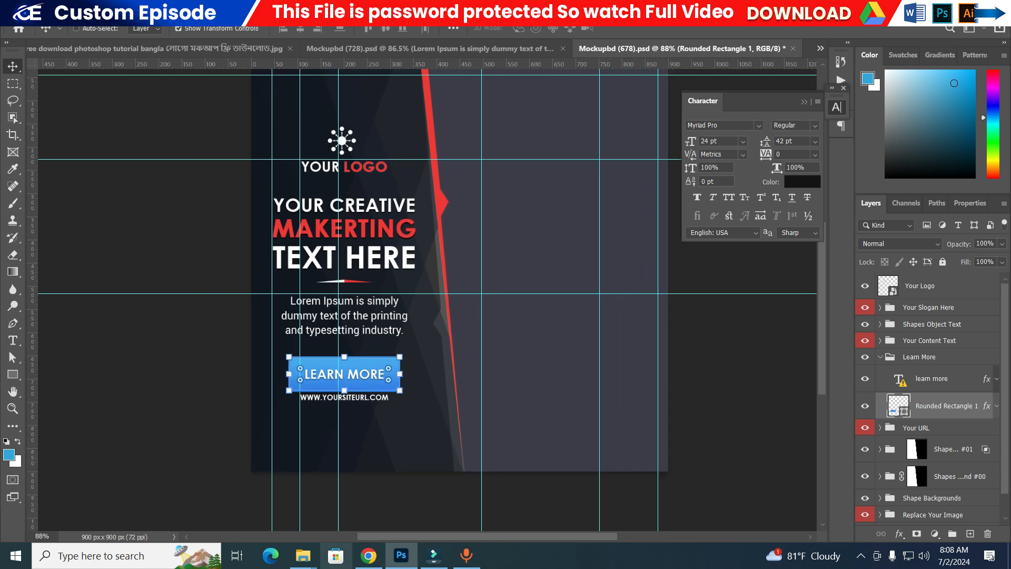
Step: Switch to Chrome and search Google for free corporate images in a new tab
{"action": "left_click", "coordinate": [369, 555]}
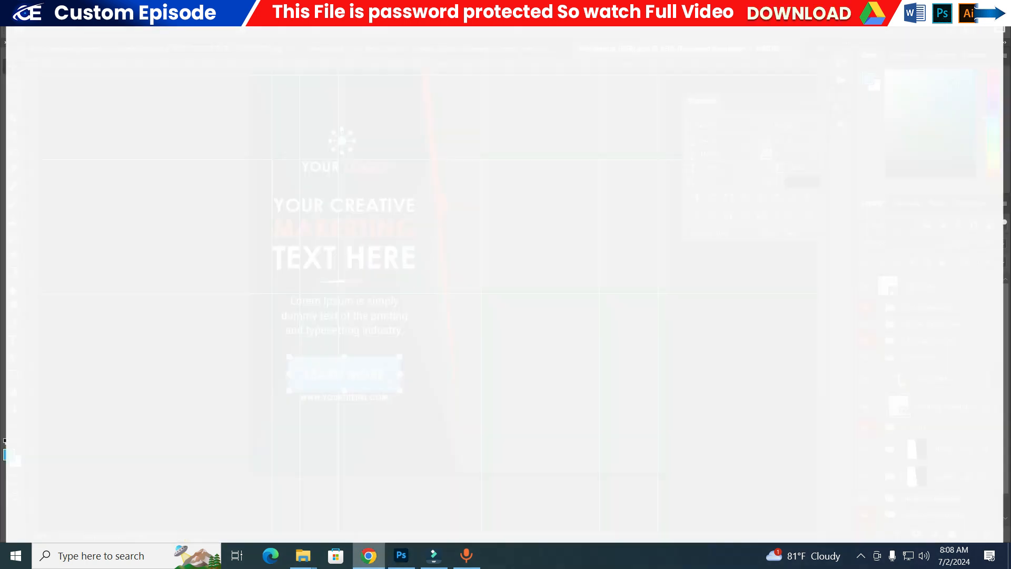
{"action": "key", "text": "ctrl+t"}
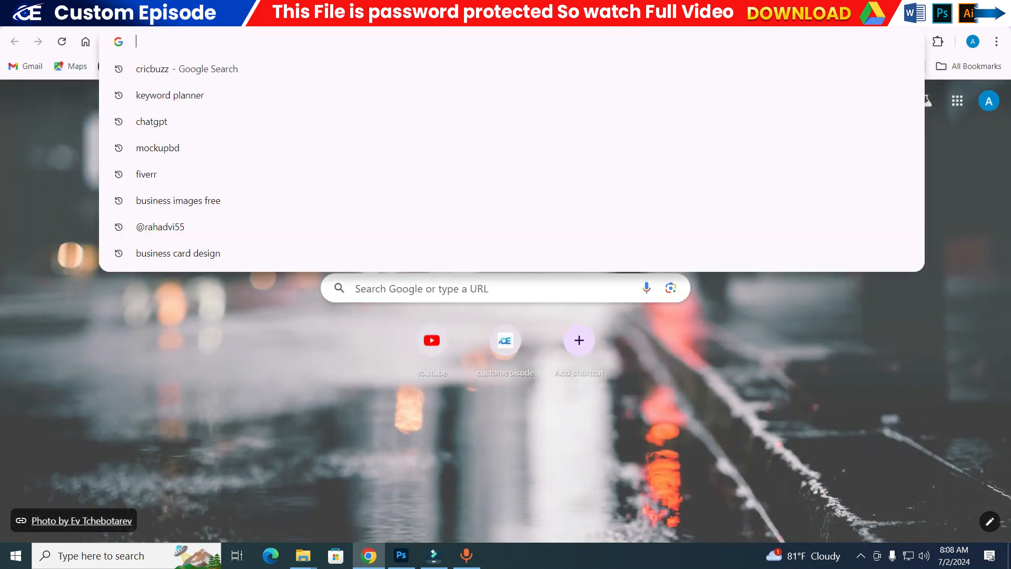
{"action": "type", "text": "FREE "}
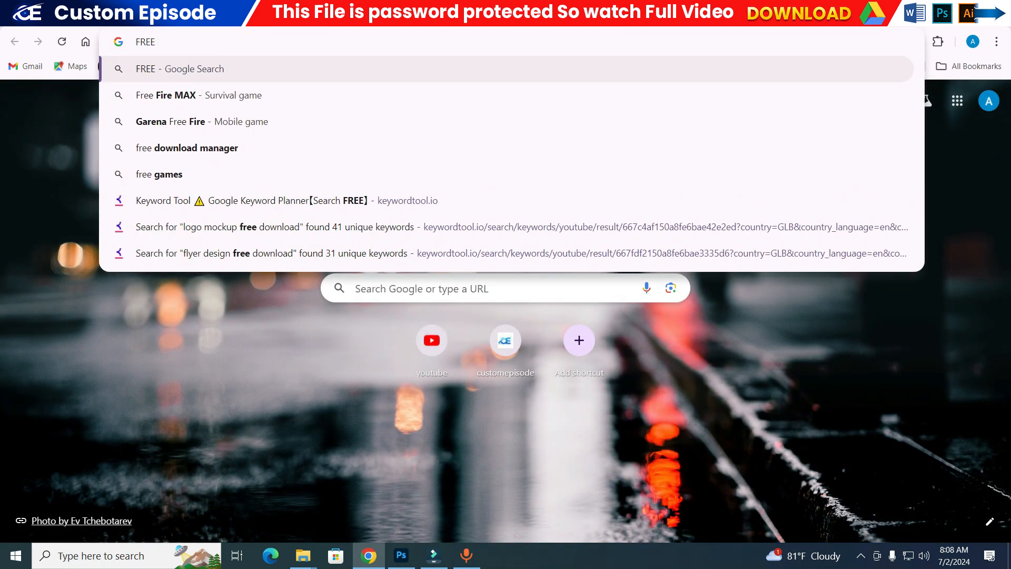
{"action": "type", "text": "CORPORA"}
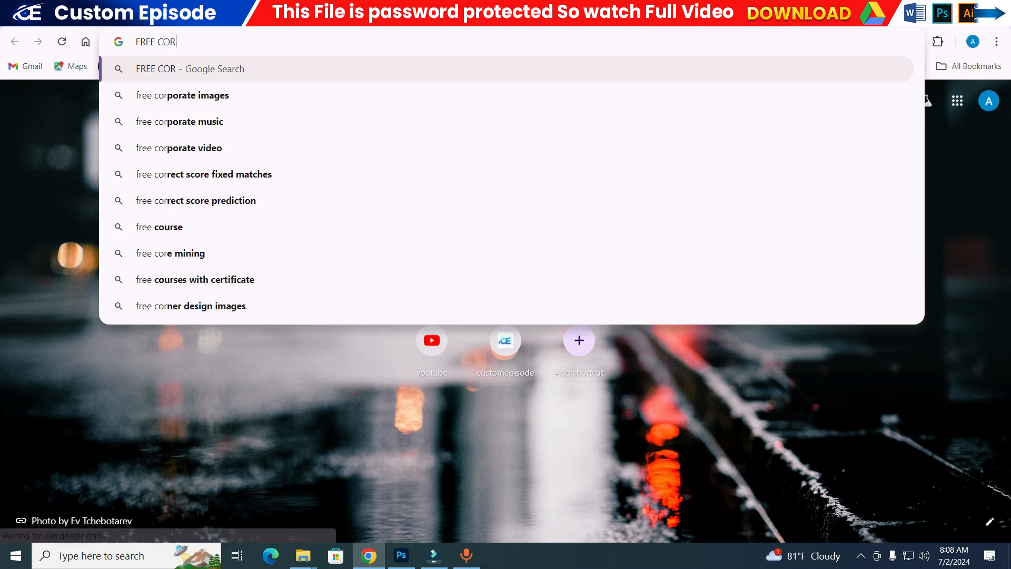
{"action": "type", "text": "T"}
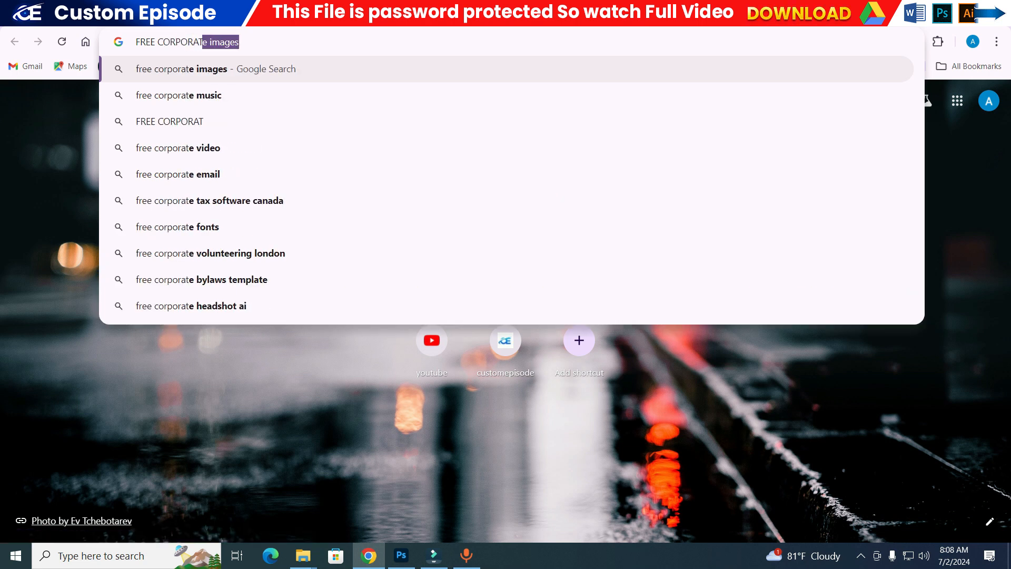
{"action": "type", "text": "E IMAGE"}
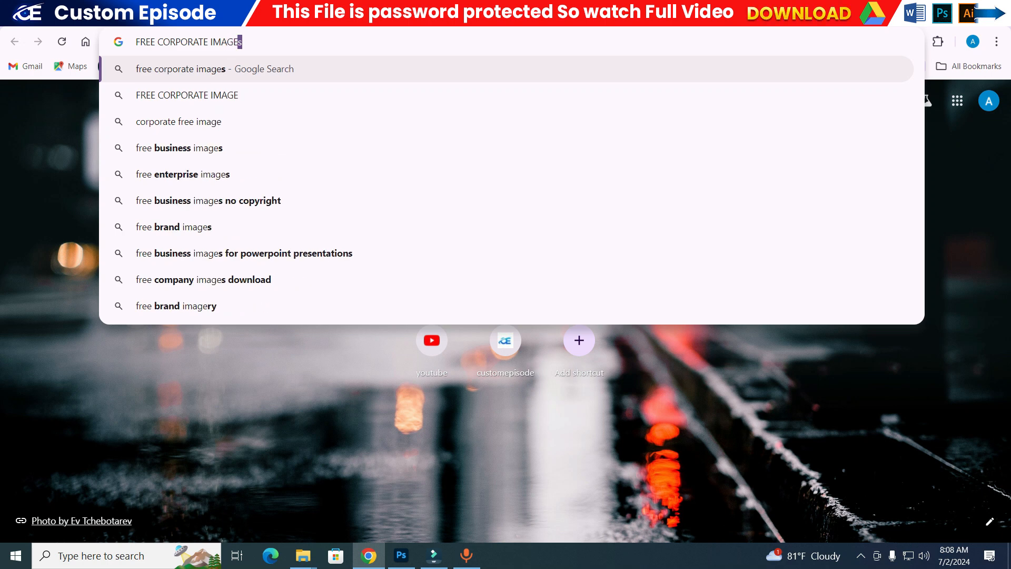
{"action": "key", "text": "Return"}
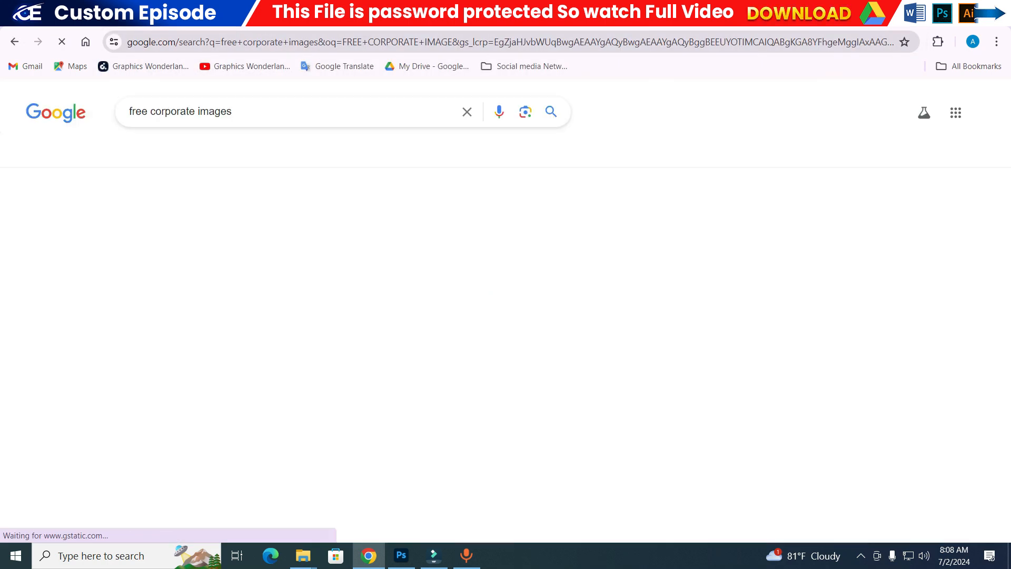
Step: Open Pixabay's corporate images page from the search results in a separate tab
{"action": "scroll", "coordinate": [168, 356], "scroll_direction": "down", "scroll_amount": 2}
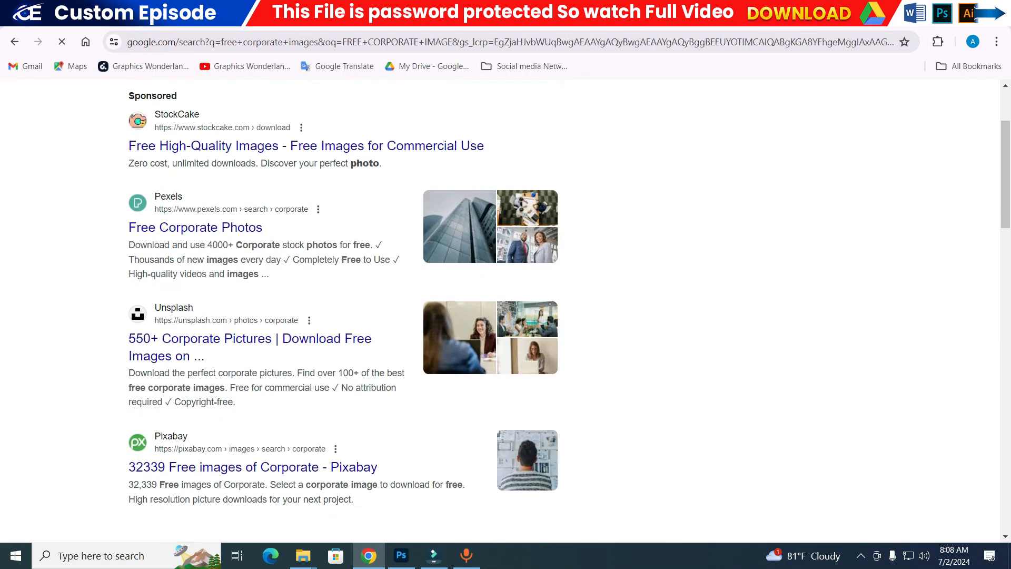
{"action": "scroll", "coordinate": [253, 467], "scroll_direction": "down", "scroll_amount": 2}
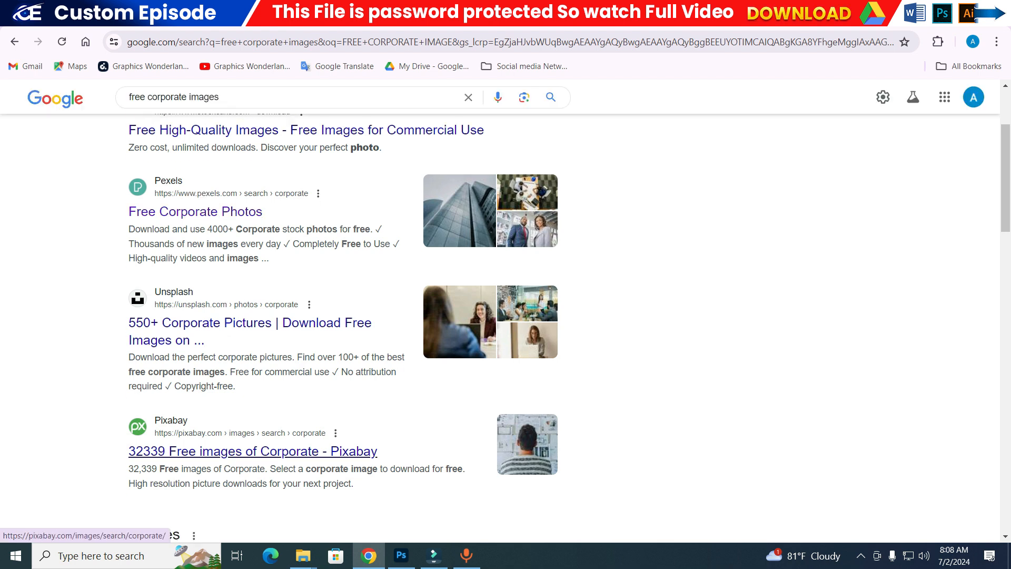
{"action": "scroll", "coordinate": [253, 369], "scroll_direction": "down", "scroll_amount": 6}
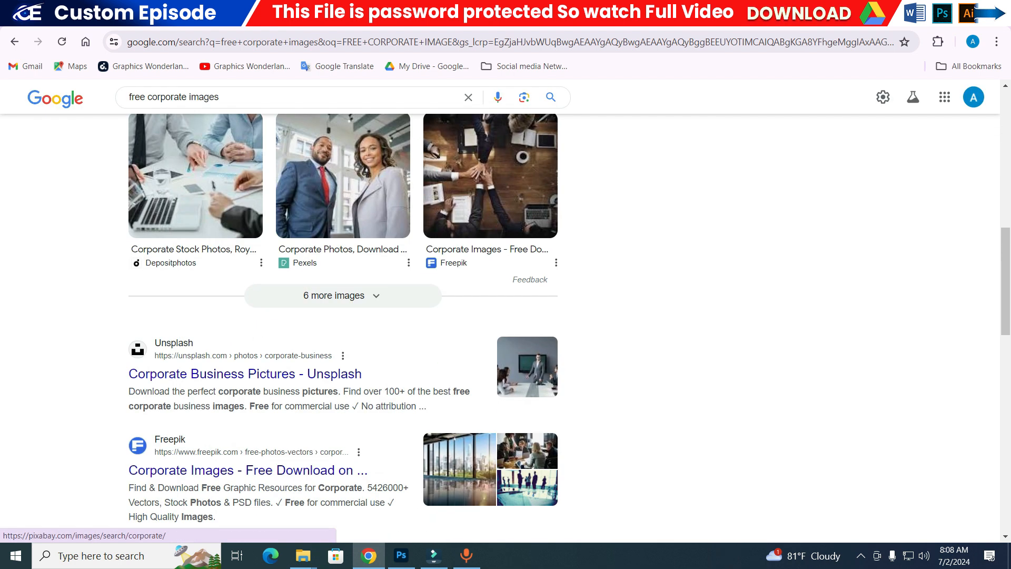
{"action": "scroll", "coordinate": [253, 470], "scroll_direction": "down", "scroll_amount": 4}
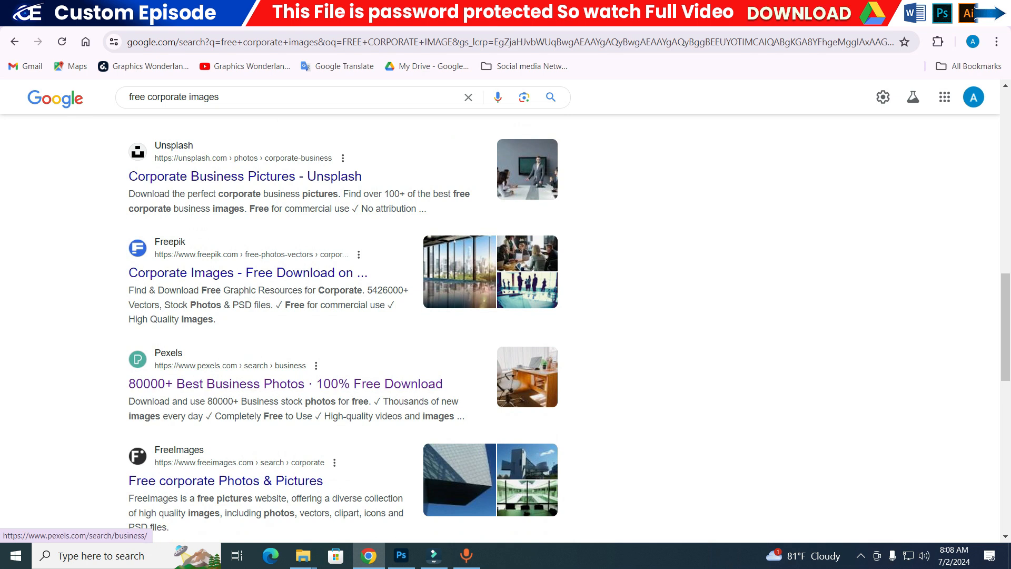
{"action": "key", "text": "ctrl+Tab"}
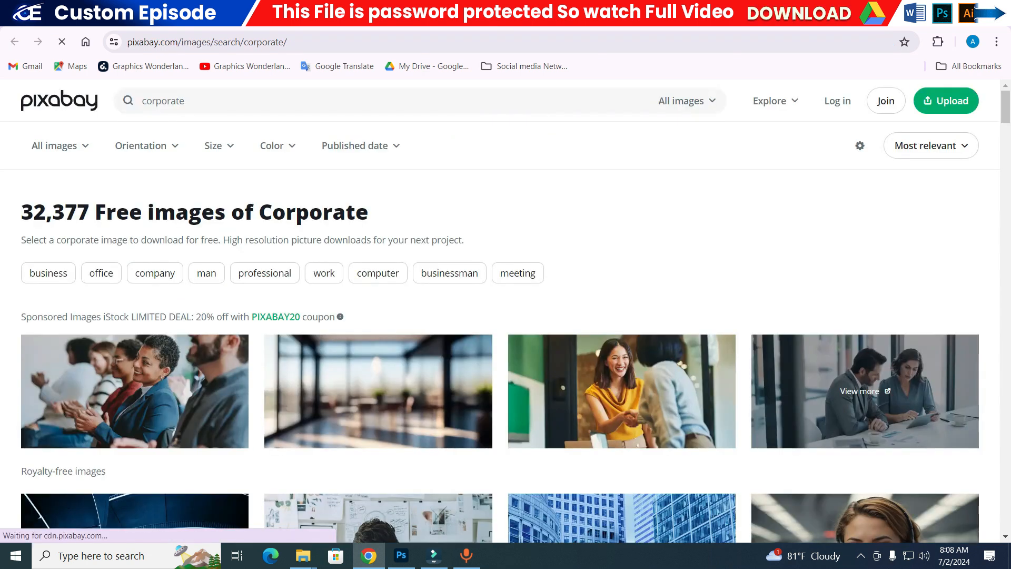
Step: Browse the corporate images and open the photo of the man in glasses writing on the yellow sofa in its own tab
{"action": "scroll", "coordinate": [135, 305], "scroll_direction": "down", "scroll_amount": 5}
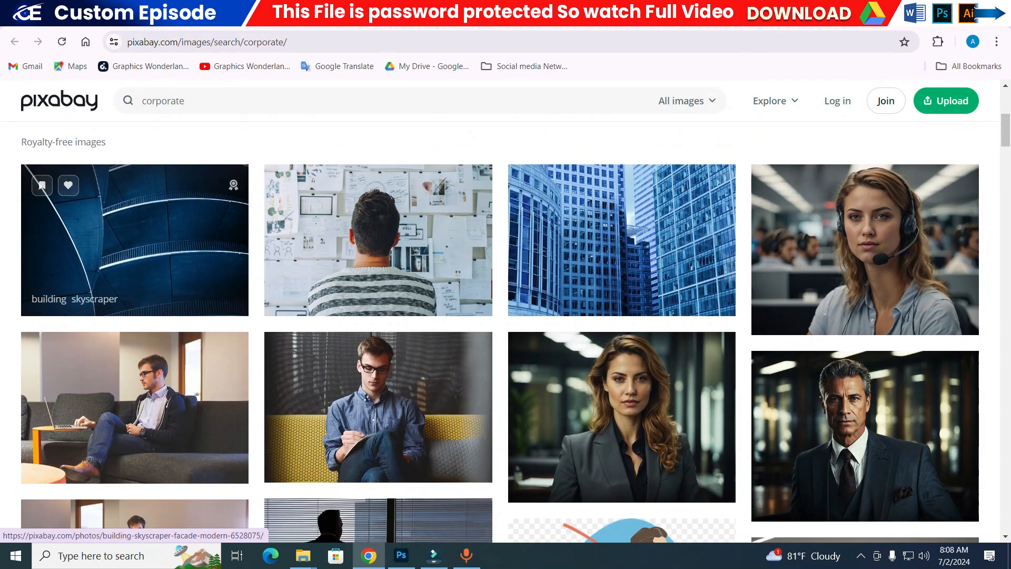
{"action": "scroll", "coordinate": [545, 476], "scroll_direction": "down", "scroll_amount": 3}
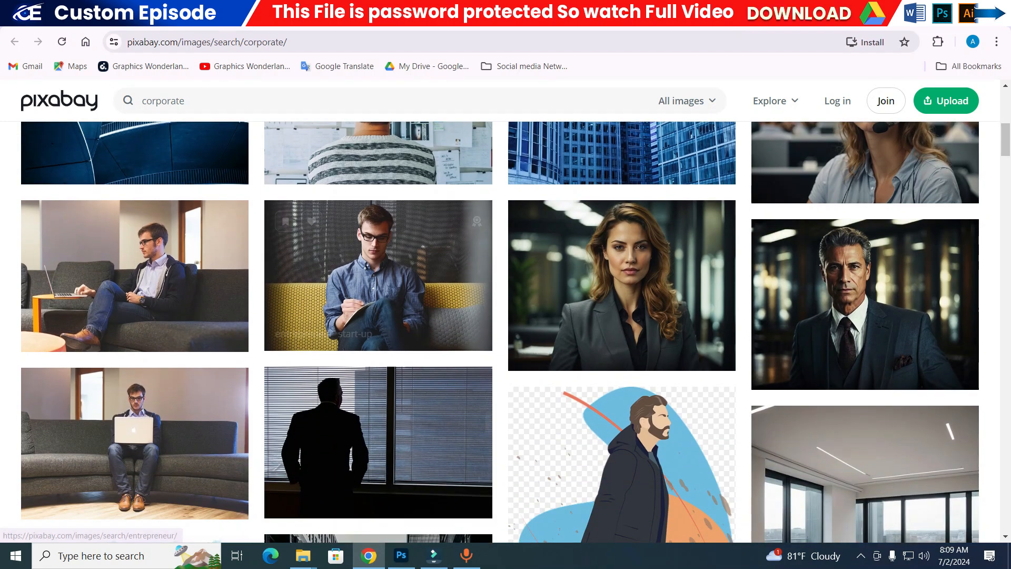
{"action": "scroll", "coordinate": [135, 242], "scroll_direction": "down", "scroll_amount": 4}
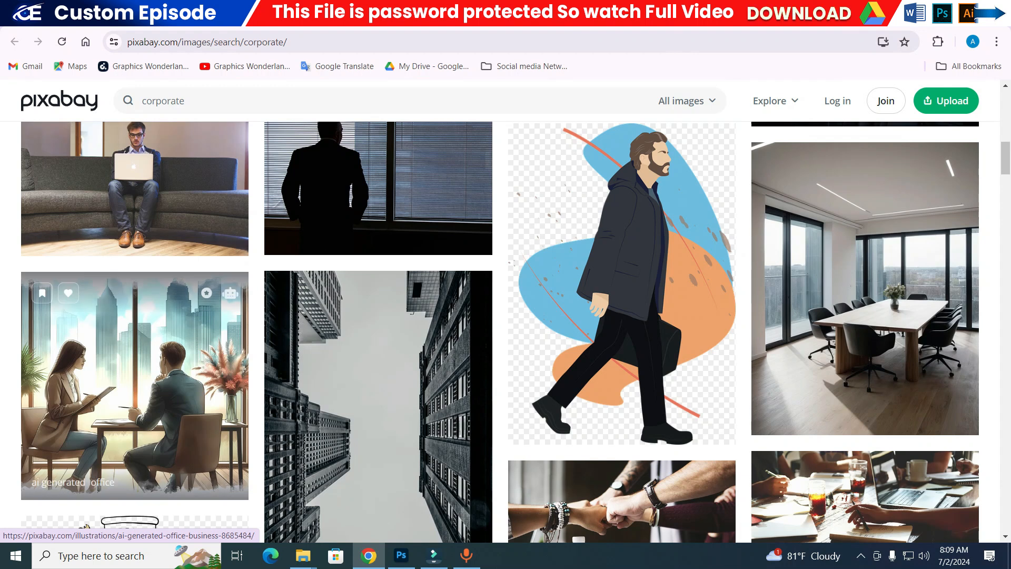
{"action": "key", "text": "ctrl+Tab"}
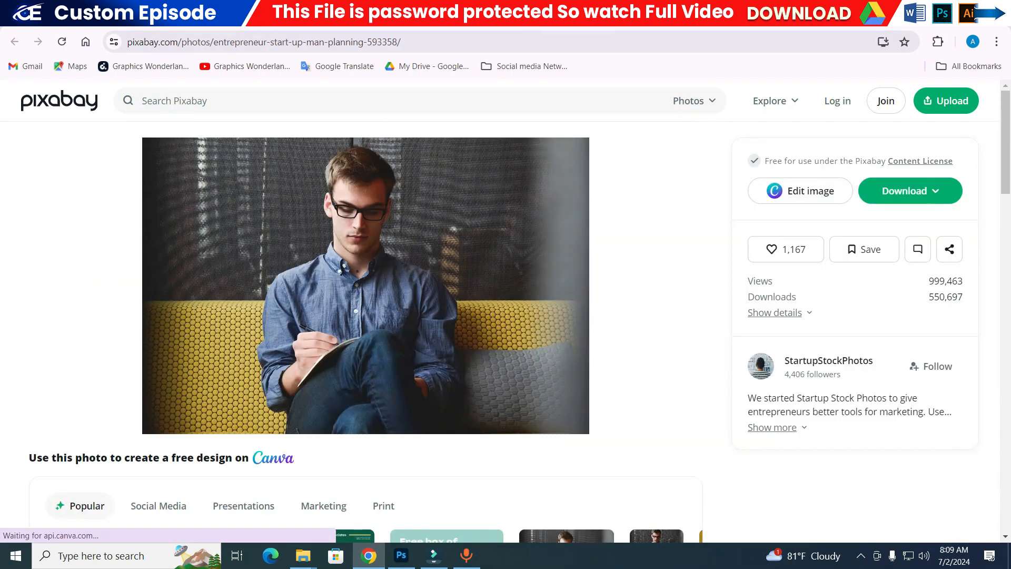
Step: Download the yellow-sofa photo at 1920×1272 and the photo of the man with a laptop on the grey sofa
{"action": "left_click", "coordinate": [904, 191]}
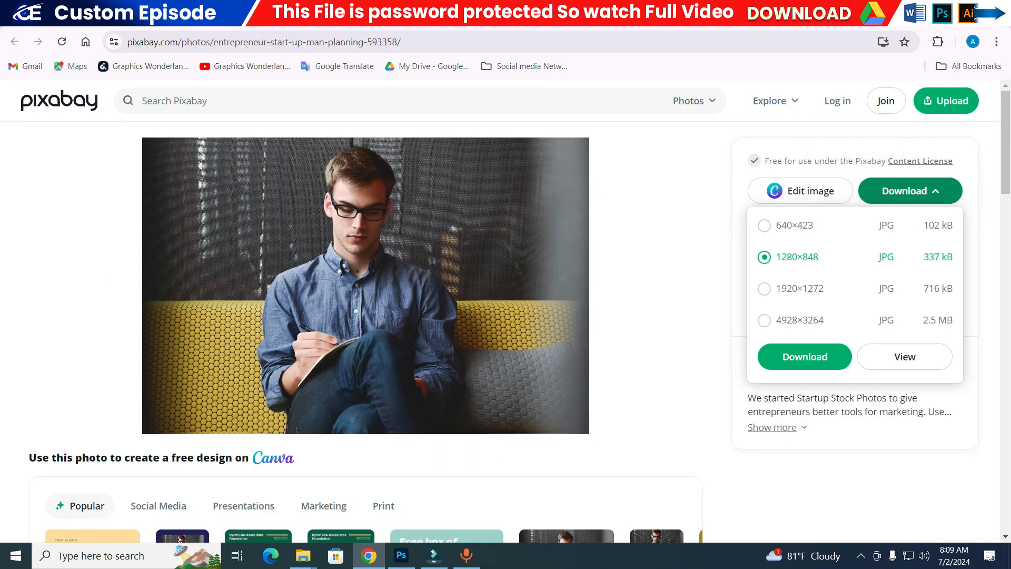
{"action": "left_click", "coordinate": [764, 289]}
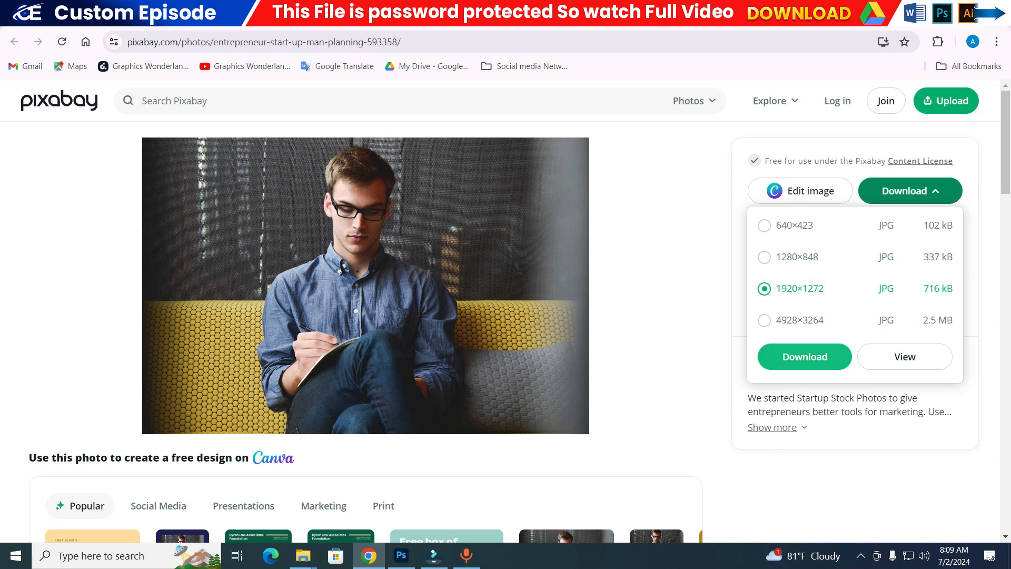
{"action": "left_click", "coordinate": [805, 357]}
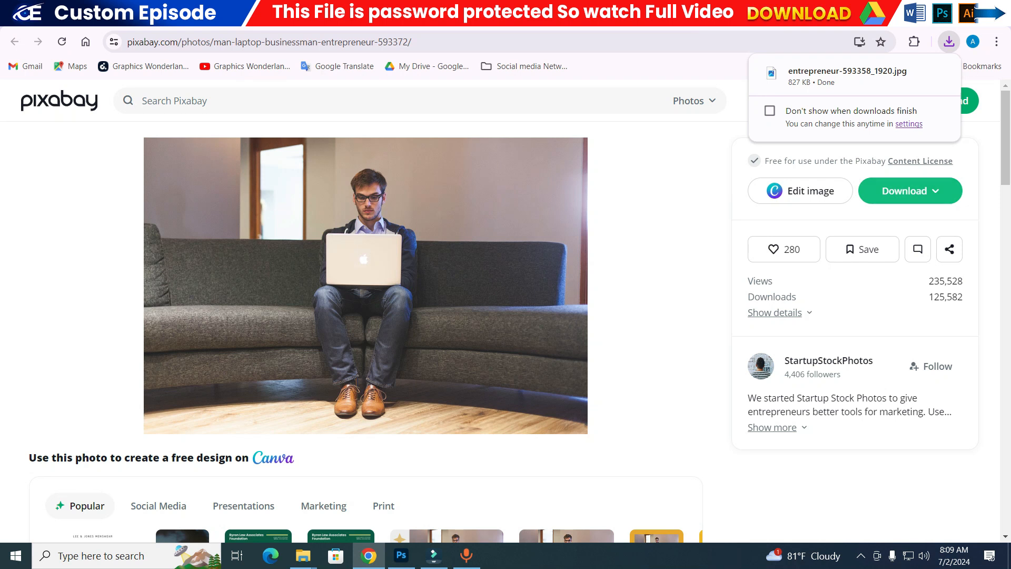
{"action": "left_click", "coordinate": [910, 191]}
{"action": "left_click", "coordinate": [804, 356]}
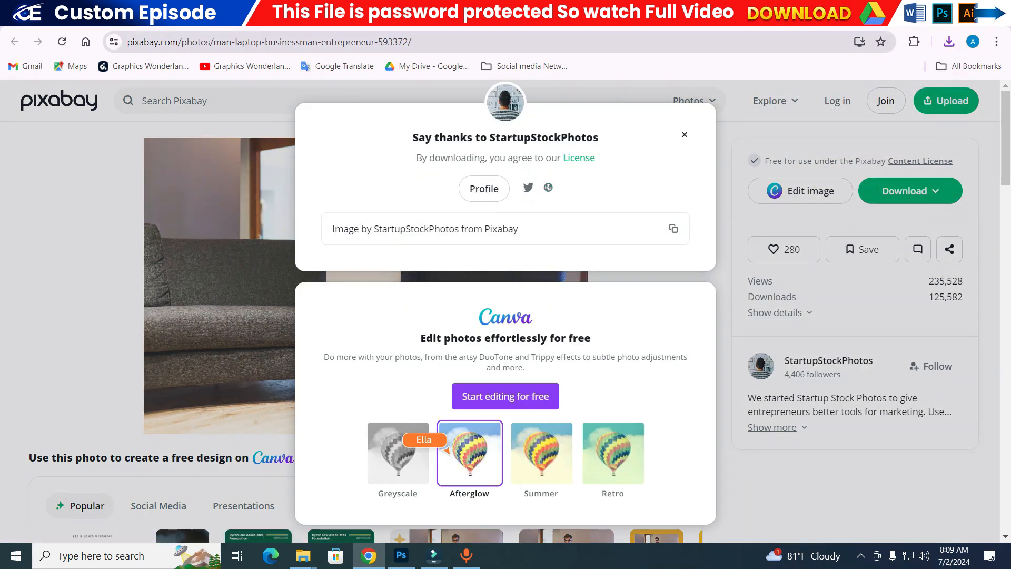
Step: Switch to Photoshop and hide the Color Fill 1 layer in the Mockupbd (678) banner
{"action": "left_click", "coordinate": [401, 555]}
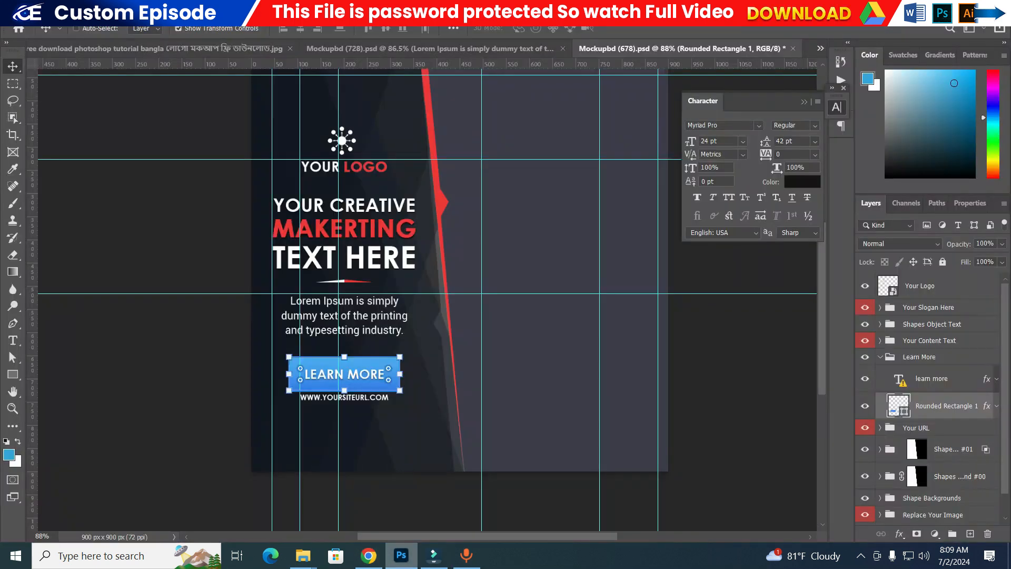
{"action": "scroll", "coordinate": [568, 322], "scroll_direction": "up", "scroll_amount": 1}
{"action": "scroll", "coordinate": [929, 400], "scroll_direction": "down", "scroll_amount": 1}
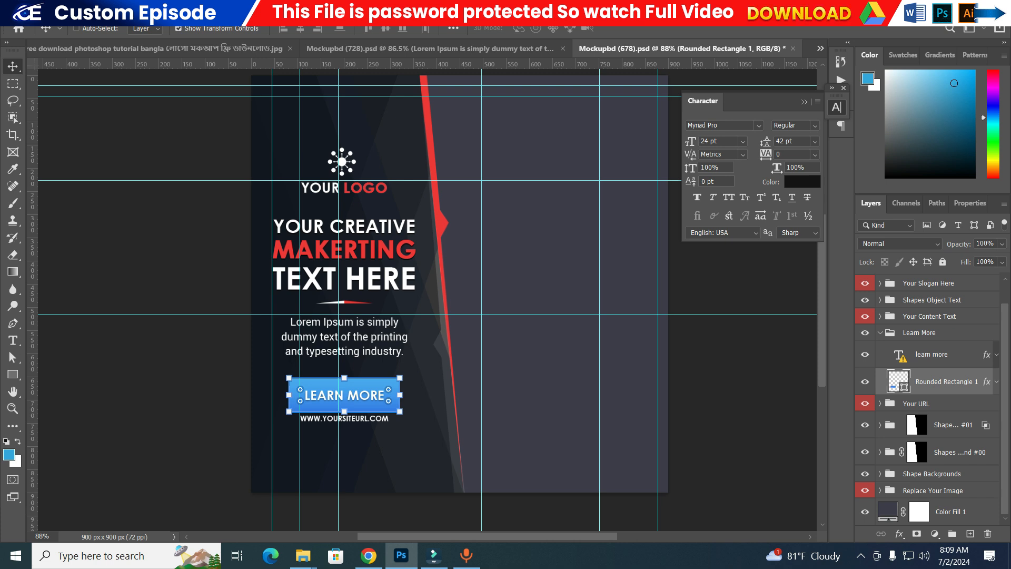
{"action": "left_click", "coordinate": [620, 387], "text": "ctrl"}
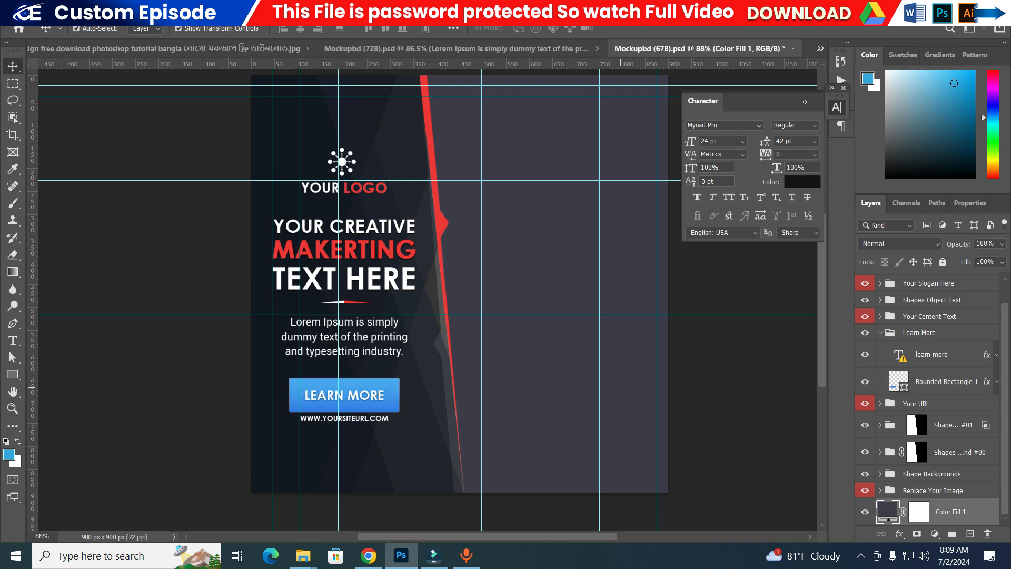
{"action": "left_click", "coordinate": [865, 511]}
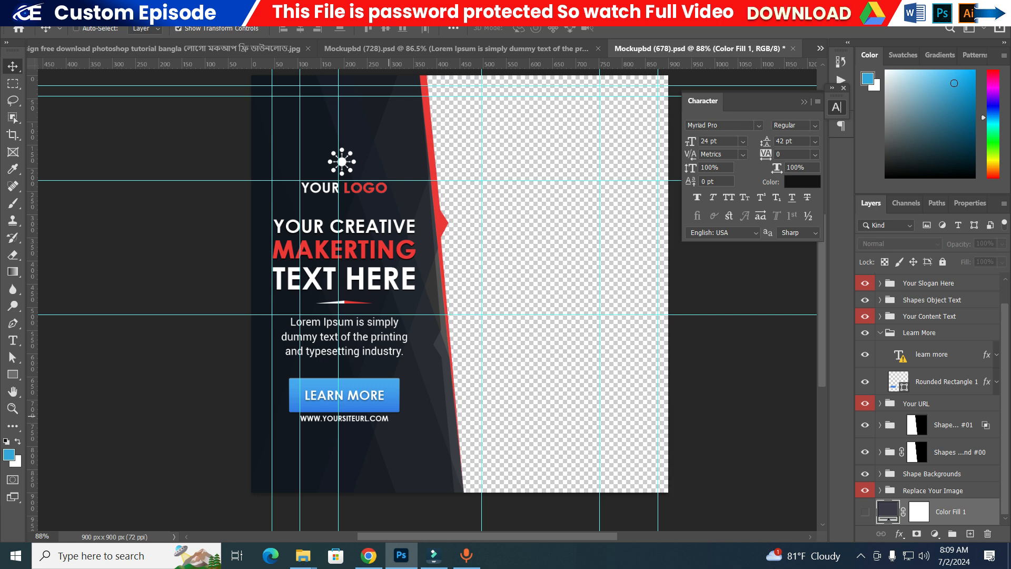
Step: Place the downloaded yellow-sofa photo entrepreneur-593358_1920 from the Downloads folder into the banner, directly above the hidden fill layer
{"action": "mouse_move", "coordinate": [303, 555]}
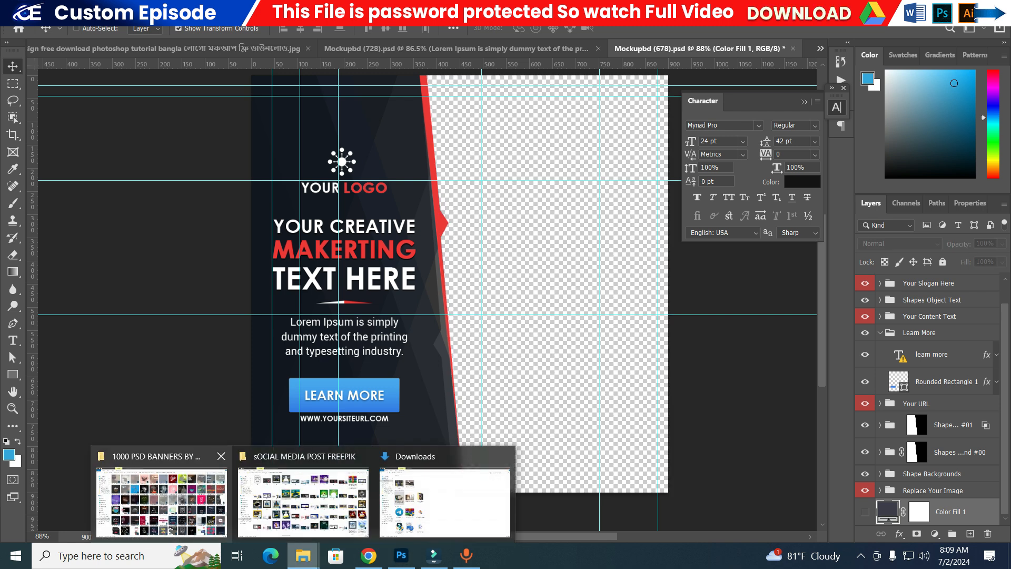
{"action": "left_click", "coordinate": [445, 495]}
{"action": "left_click_drag", "start_coordinate": [234, 120], "coordinate": [400, 211]}
{"action": "left_click_drag", "start_coordinate": [152, 120], "coordinate": [579, 301]}
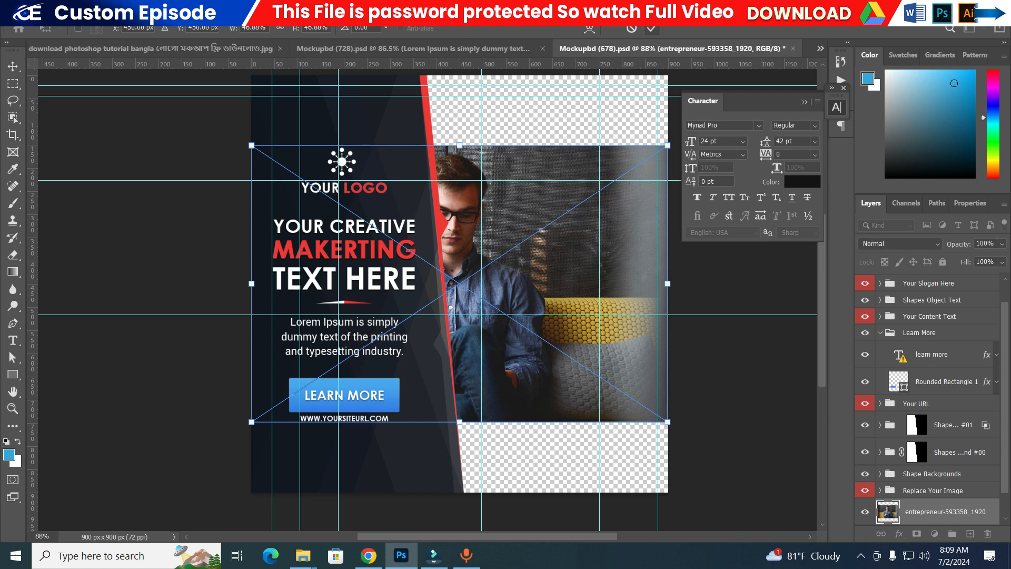
{"action": "key", "text": "Return"}
Step: Enlarge the placed photo to about 84% so it covers the banner height, and shift it so the man's face clears the dark text area
{"action": "scroll", "coordinate": [280, 379], "scroll_direction": "down", "scroll_amount": 5}
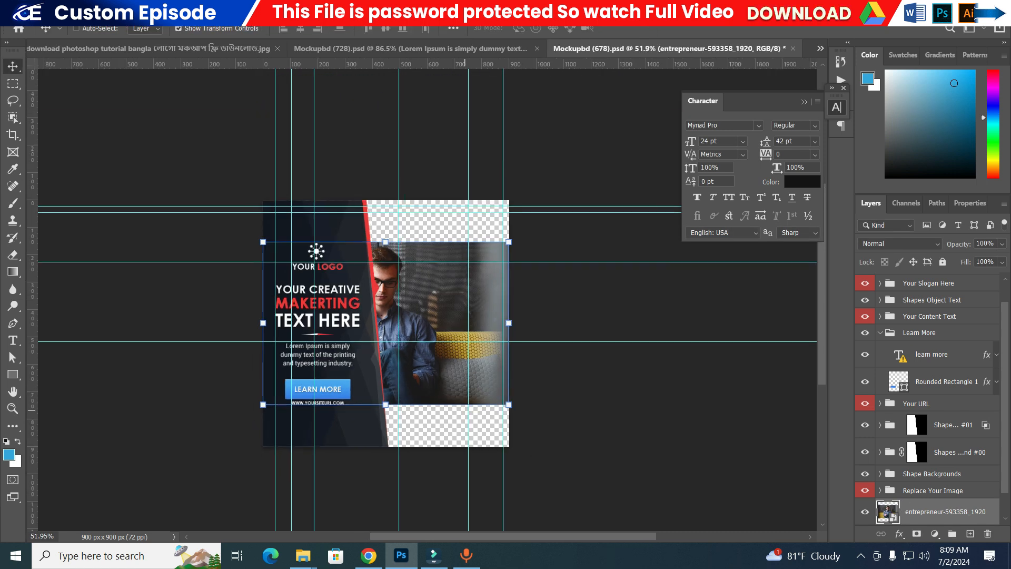
{"action": "left_click_drag", "start_coordinate": [509, 405], "coordinate": [605, 468]}
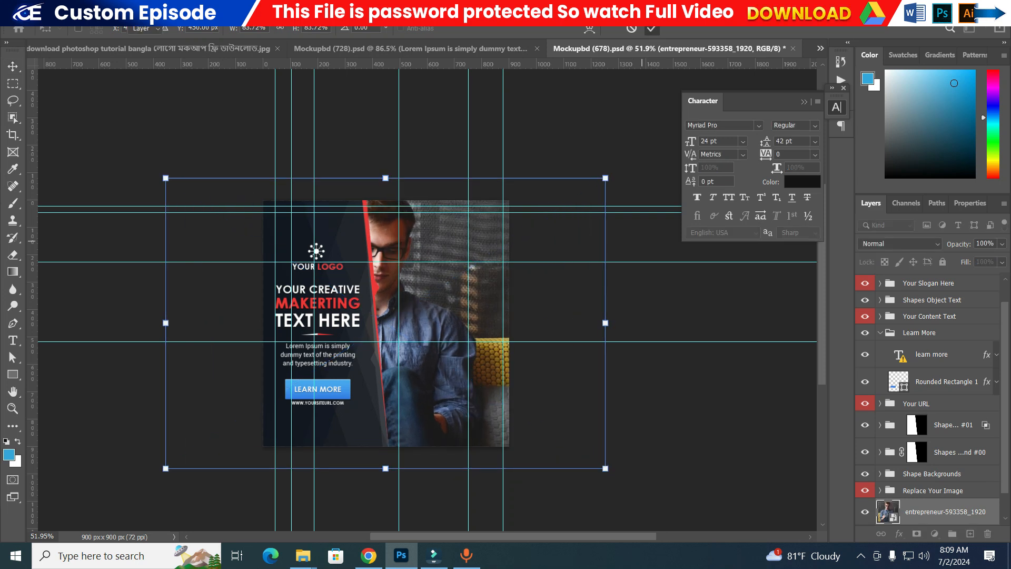
{"action": "scroll", "coordinate": [310, 366], "scroll_direction": "up", "scroll_amount": 2}
{"action": "key", "text": "Return"}
{"action": "left_click_drag", "start_coordinate": [447, 270], "coordinate": [538, 287]}
{"action": "scroll", "coordinate": [335, 295], "scroll_direction": "up", "scroll_amount": 1}
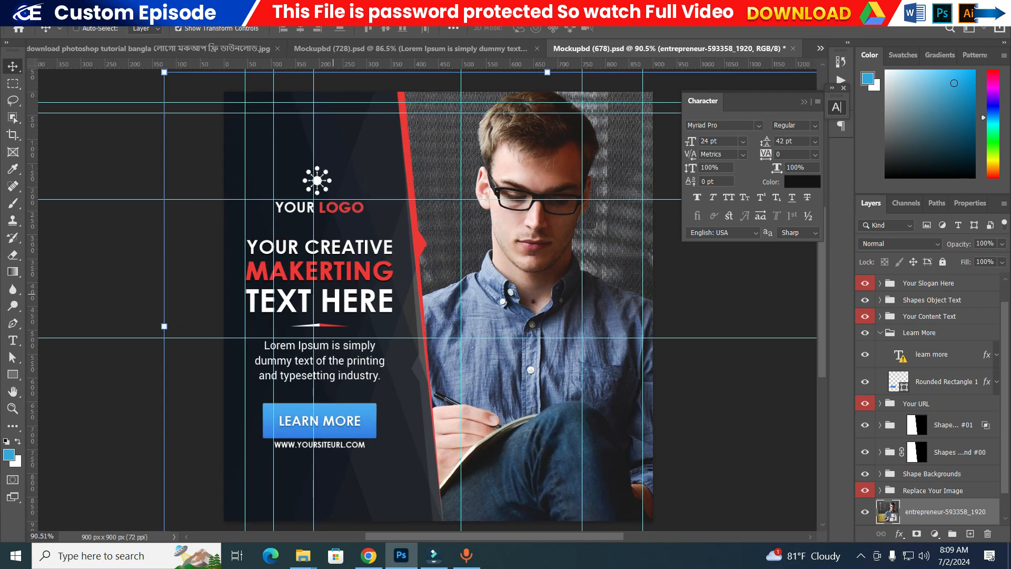
{"action": "scroll", "coordinate": [405, 248], "scroll_direction": "up", "scroll_amount": 2}
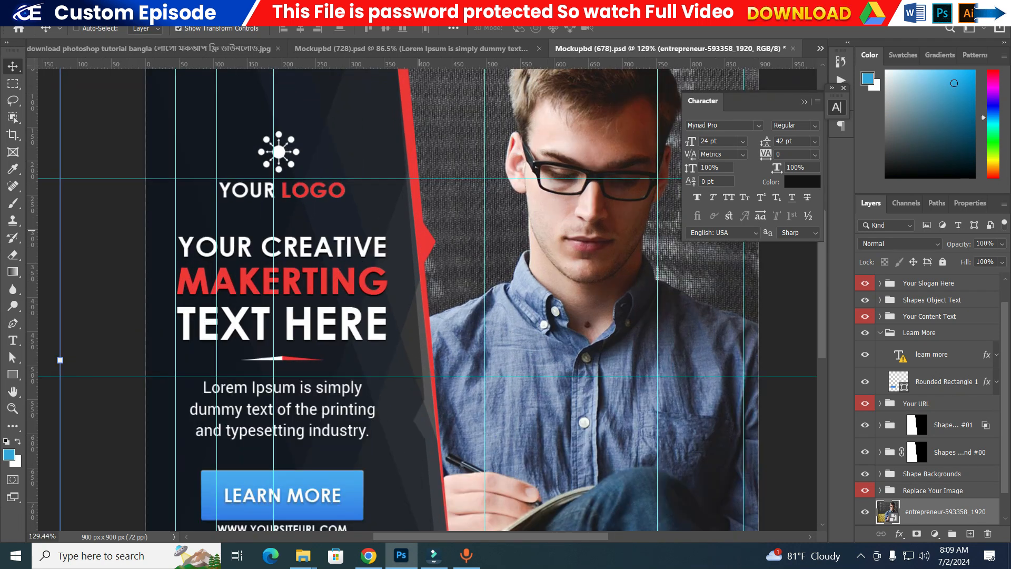
Step: Recolour the red slanted divider shape, Shape 6, to blue 3680ec
{"action": "left_click", "coordinate": [419, 229], "text": "ctrl"}
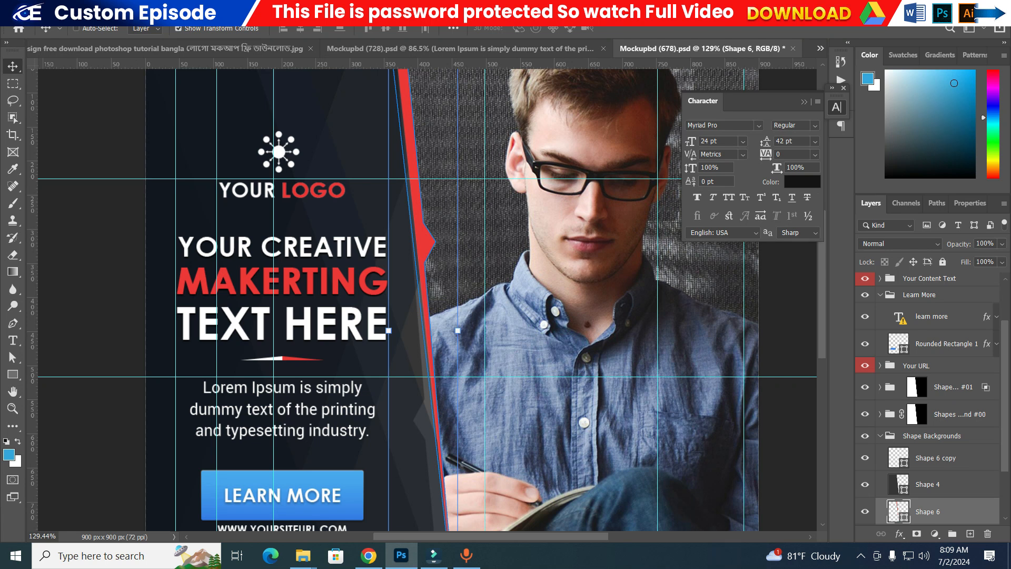
{"action": "double_click", "coordinate": [899, 511]}
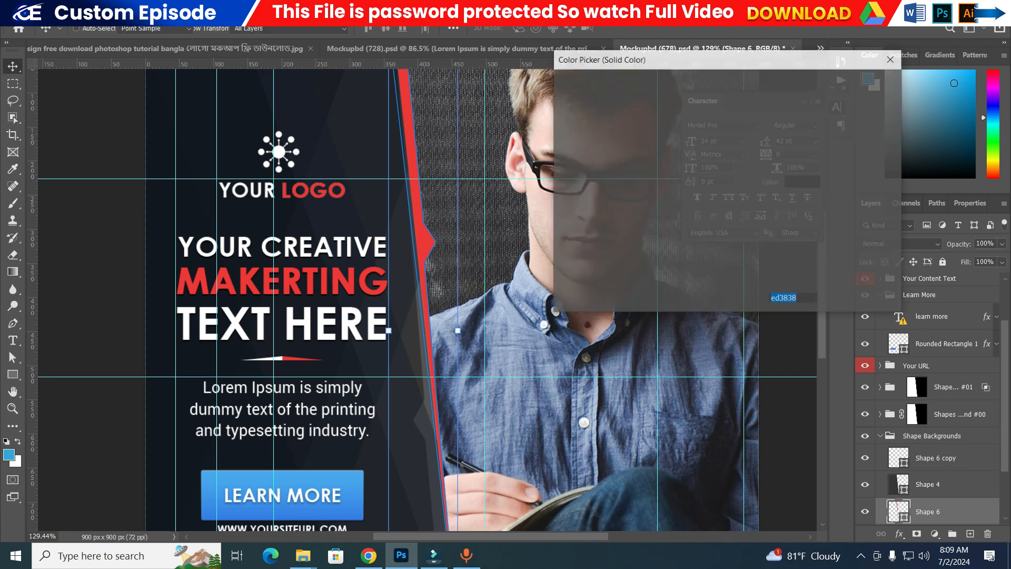
{"action": "left_click", "coordinate": [689, 102]}
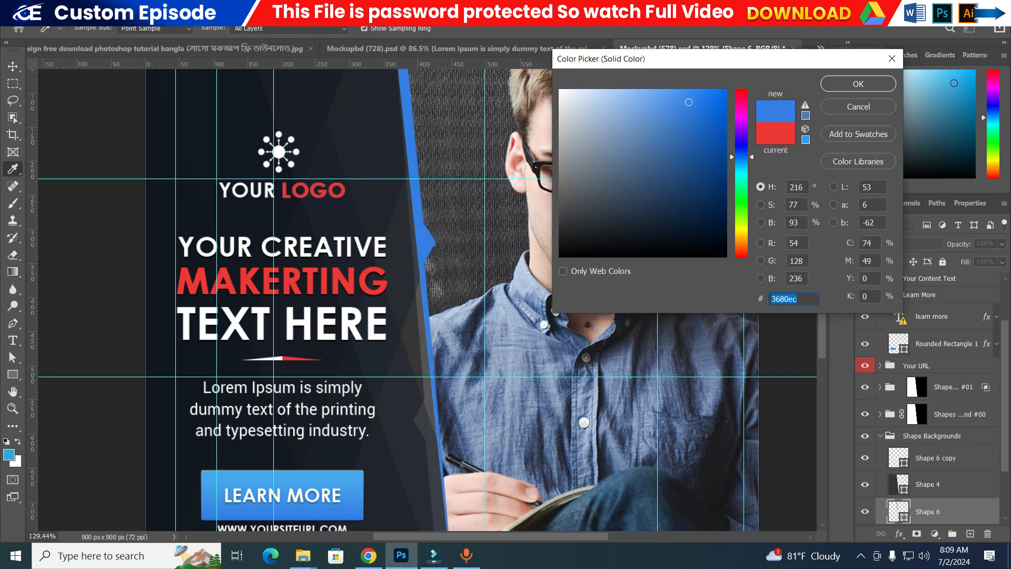
{"action": "left_click", "coordinate": [859, 84]}
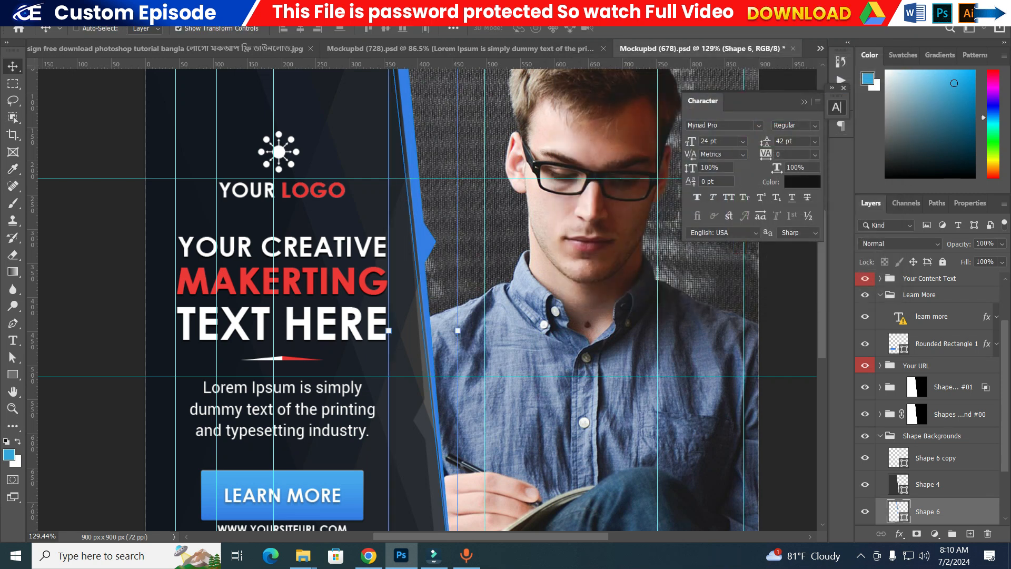
{"action": "left_click", "coordinate": [802, 181]}
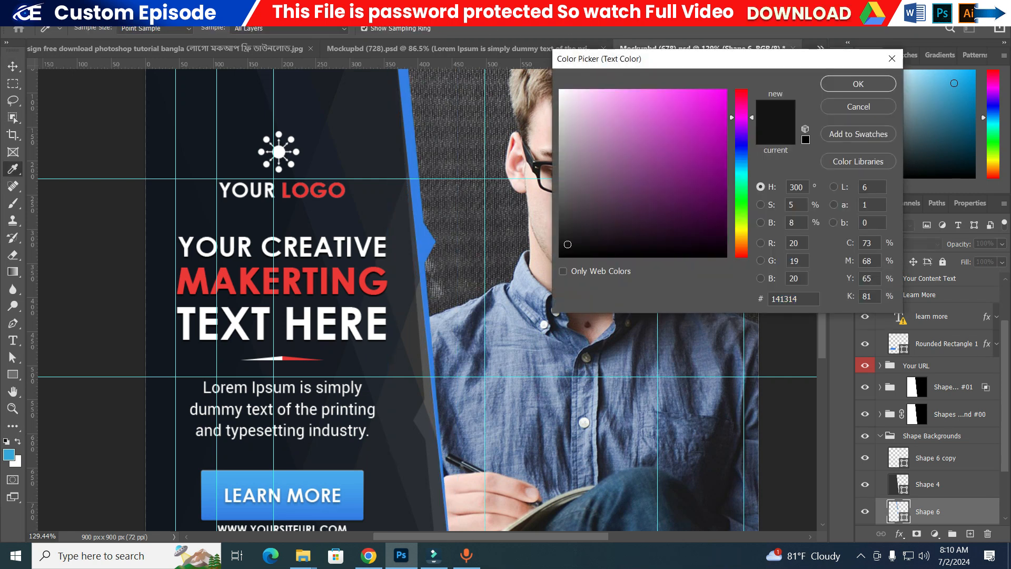
{"action": "left_click", "coordinate": [892, 58]}
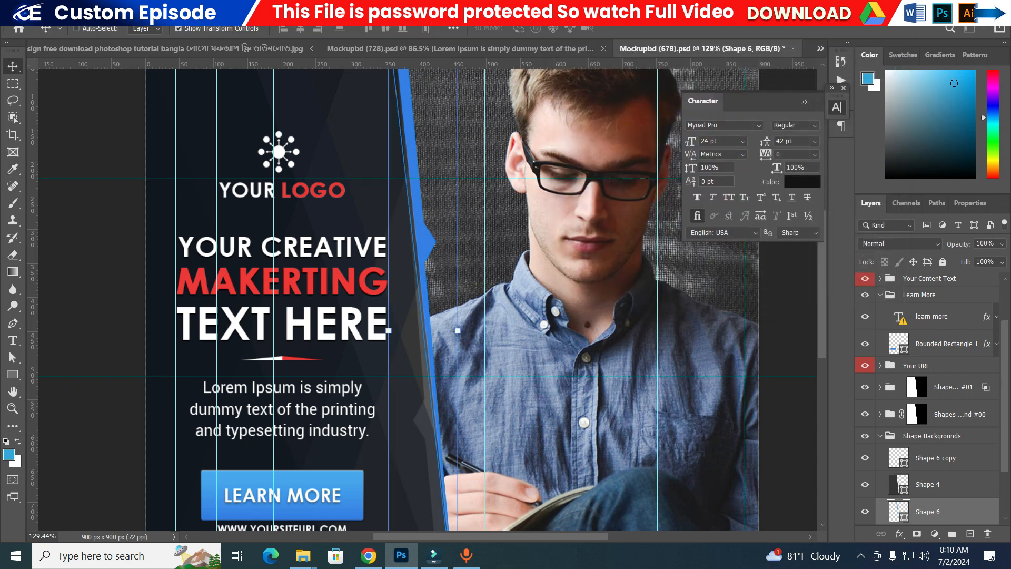
Step: Change the fill of the slanted divider Shape 6 to white
{"action": "double_click", "coordinate": [898, 511]}
{"action": "left_click_drag", "start_coordinate": [606, 117], "coordinate": [559, 90]}
{"action": "left_click", "coordinate": [858, 84]}
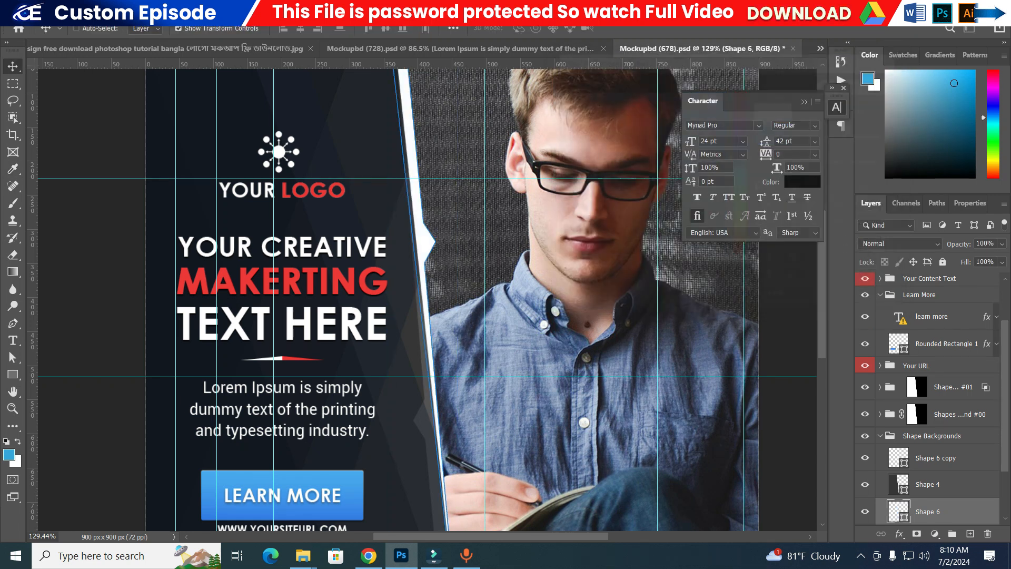
{"action": "scroll", "coordinate": [427, 300], "scroll_direction": "down", "scroll_amount": 3}
{"action": "scroll", "coordinate": [359, 293], "scroll_direction": "down", "scroll_amount": 3}
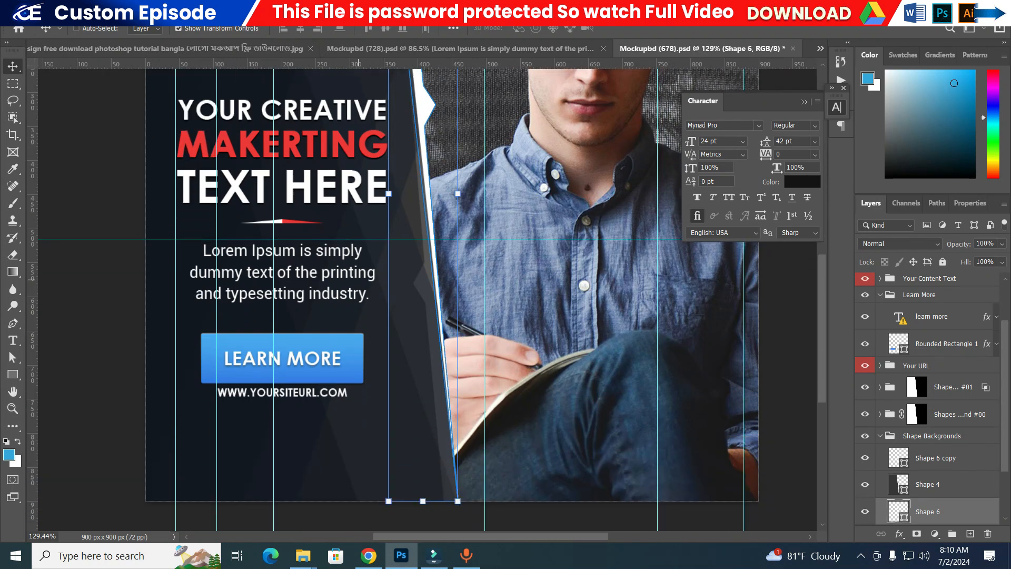
{"action": "scroll", "coordinate": [359, 292], "scroll_direction": "down", "scroll_amount": 3}
{"action": "scroll", "coordinate": [359, 293], "scroll_direction": "up", "scroll_amount": 2}
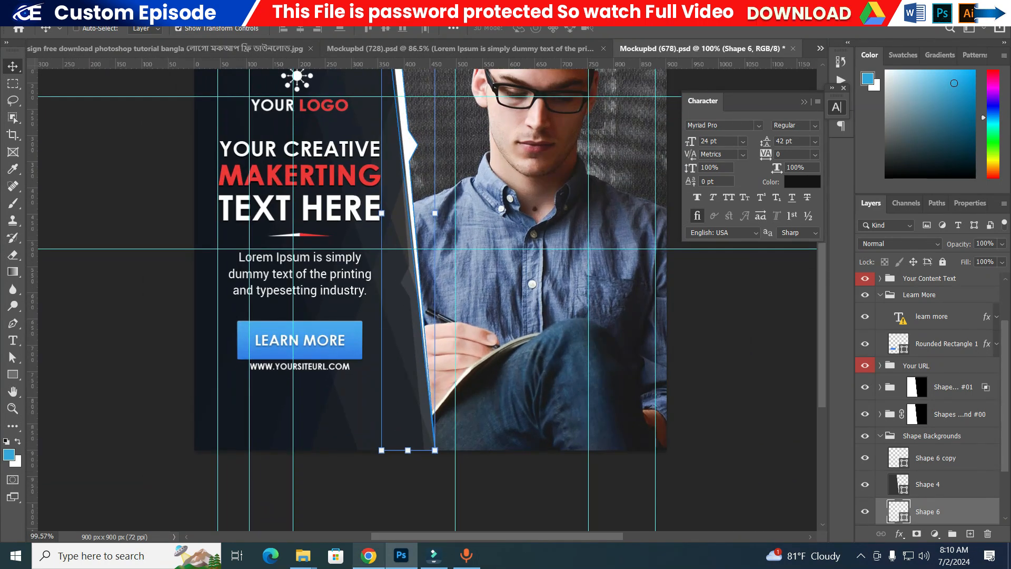
Step: Switch to the 1000 PSD BANNERS BY MOCKUPBD.COM folder and open the real estate template Mockupbd (15) in Photoshop
{"action": "mouse_move", "coordinate": [304, 556]}
{"action": "left_click", "coordinate": [158, 498]}
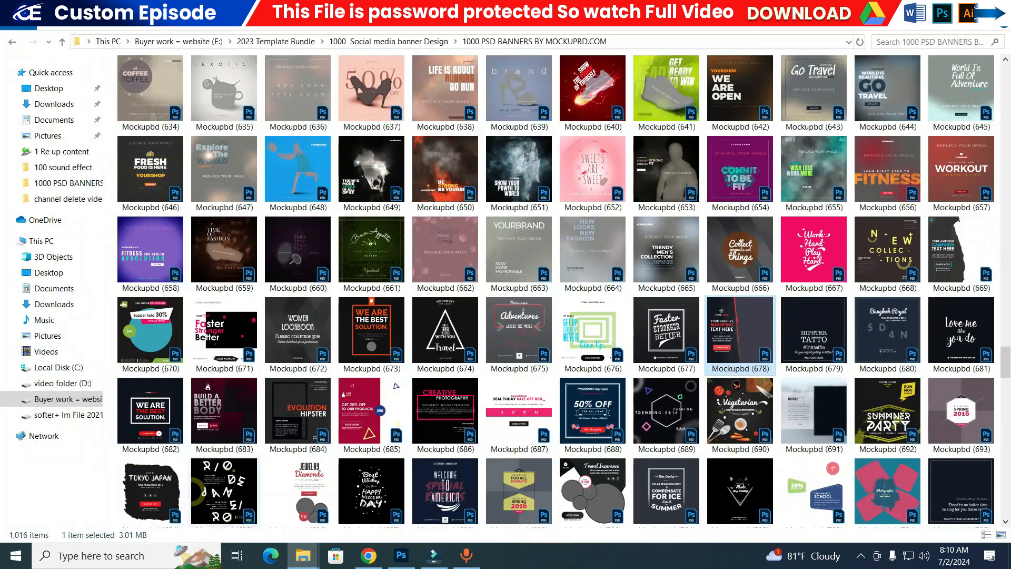
{"action": "scroll", "coordinate": [555, 290], "scroll_direction": "up", "scroll_amount": 5}
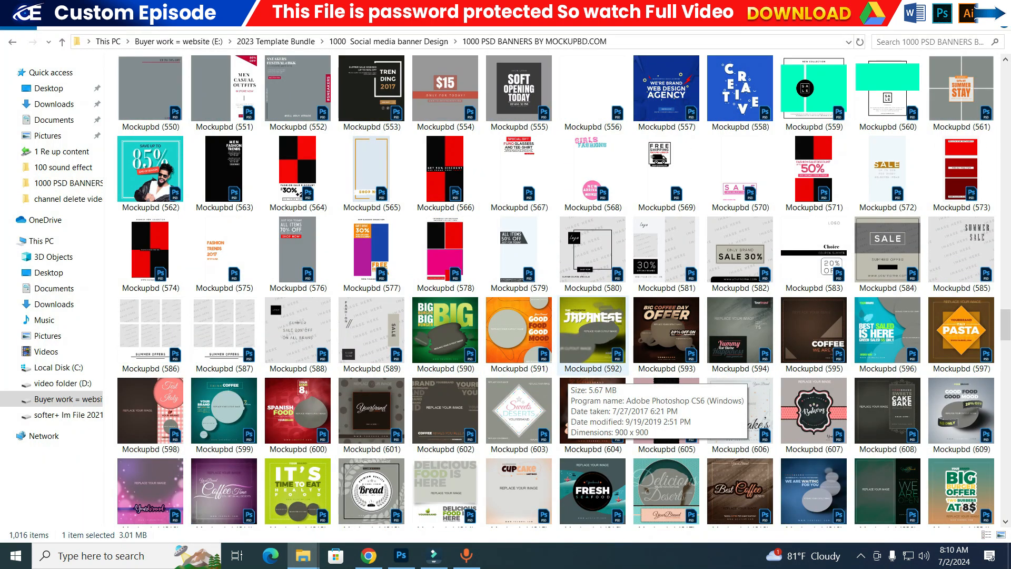
{"action": "scroll", "coordinate": [569, 369], "scroll_direction": "up", "scroll_amount": 15}
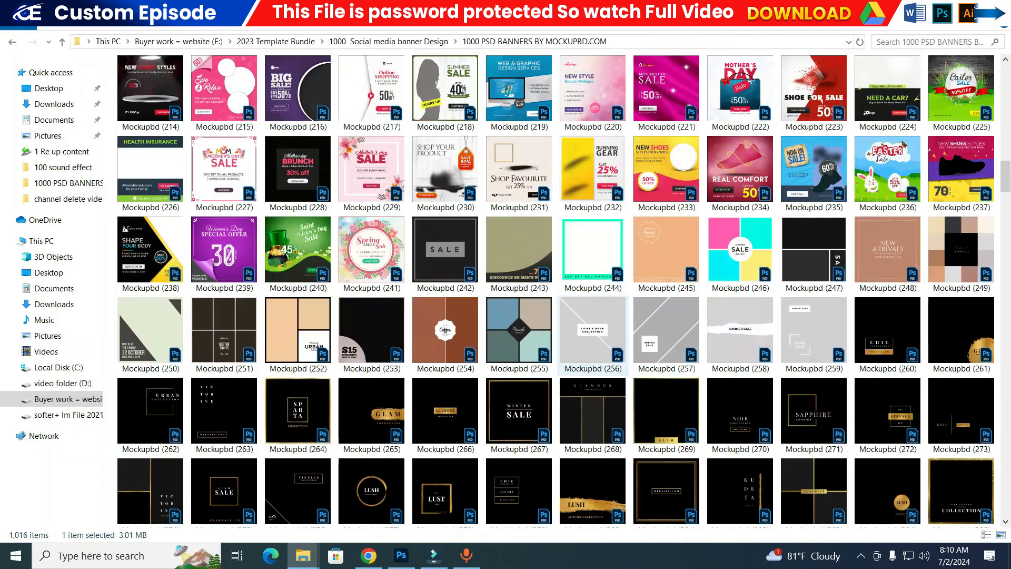
{"action": "scroll", "coordinate": [593, 335], "scroll_direction": "up", "scroll_amount": 2}
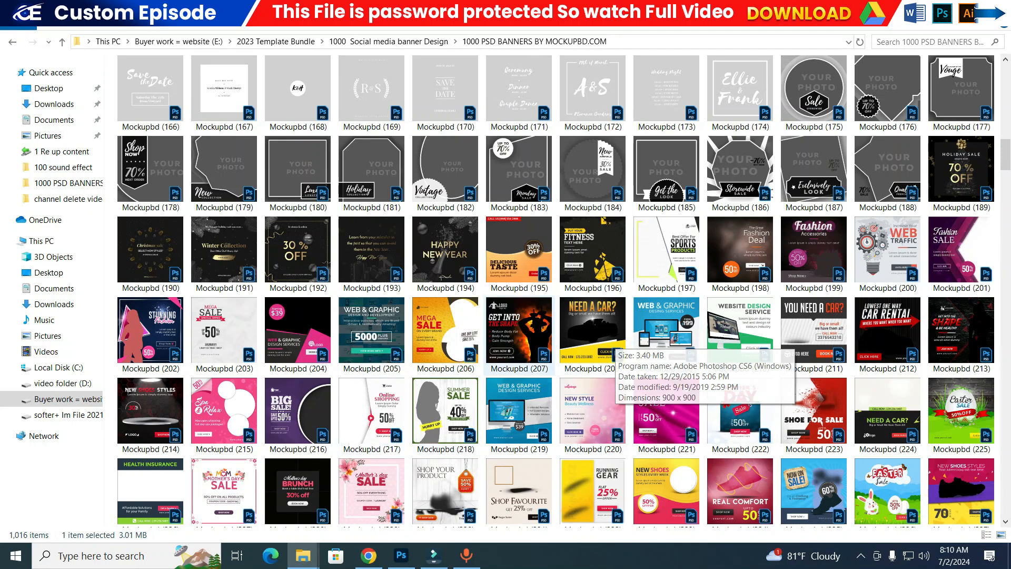
{"action": "scroll", "coordinate": [518, 332], "scroll_direction": "up", "scroll_amount": 15}
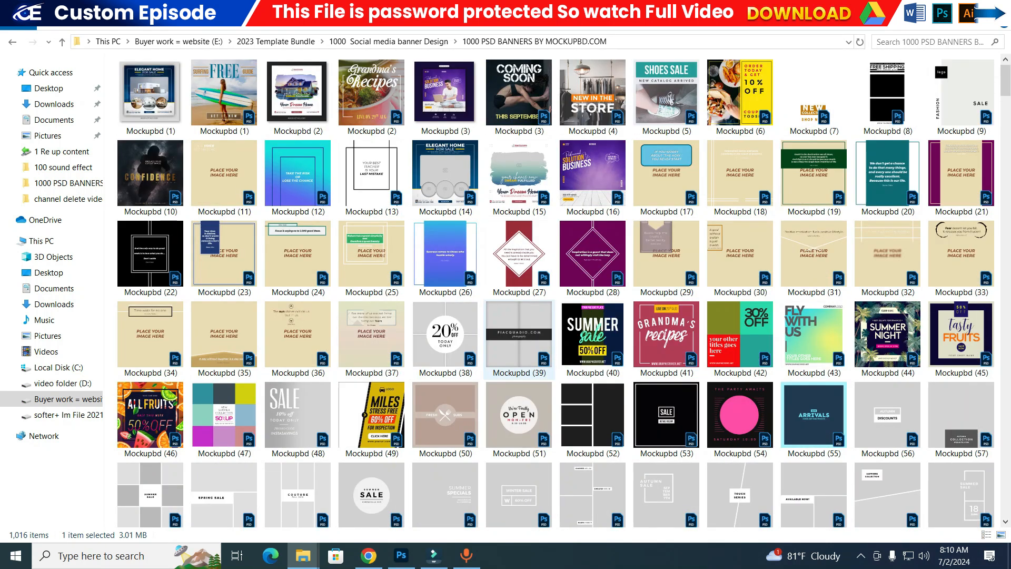
{"action": "left_click", "coordinate": [518, 178]}
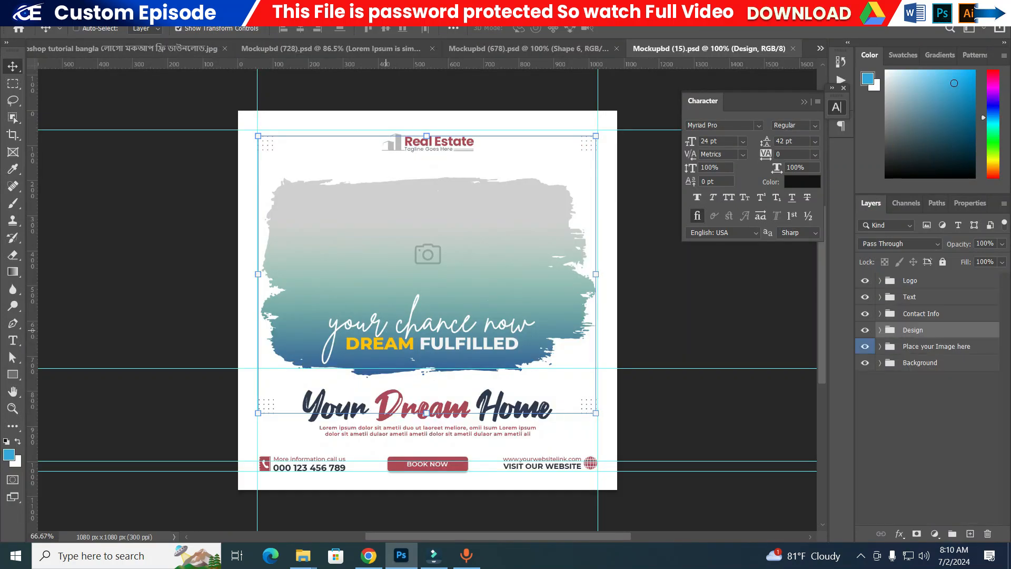
Step: Expand the "Place your Image here" group and open the contents of its "Double Click here" smart object
{"action": "scroll", "coordinate": [396, 332], "scroll_direction": "up", "scroll_amount": 3}
{"action": "scroll", "coordinate": [396, 332], "scroll_direction": "down", "scroll_amount": 2}
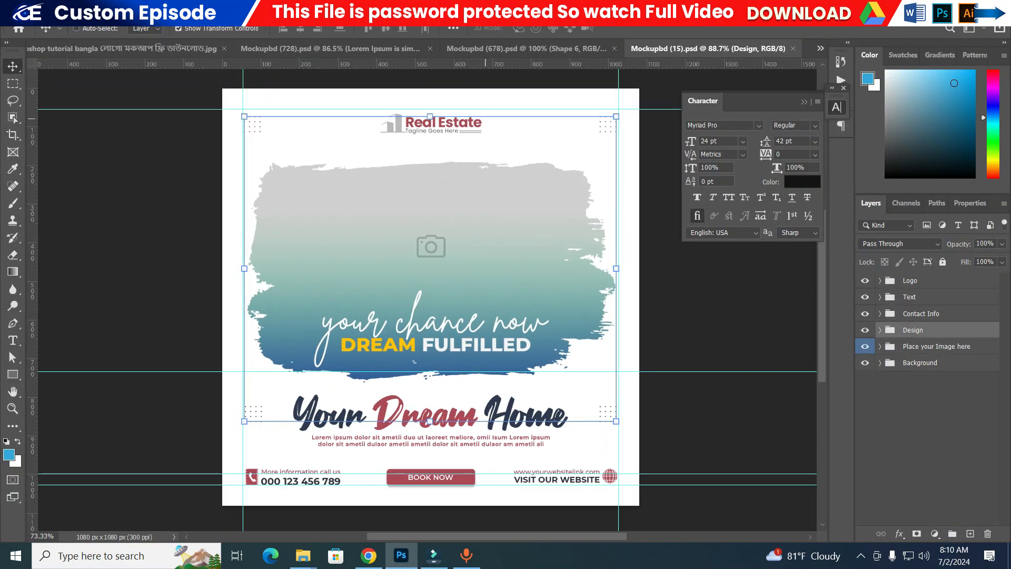
{"action": "scroll", "coordinate": [439, 185], "scroll_direction": "down", "scroll_amount": 3}
{"action": "scroll", "coordinate": [420, 370], "scroll_direction": "up", "scroll_amount": 5}
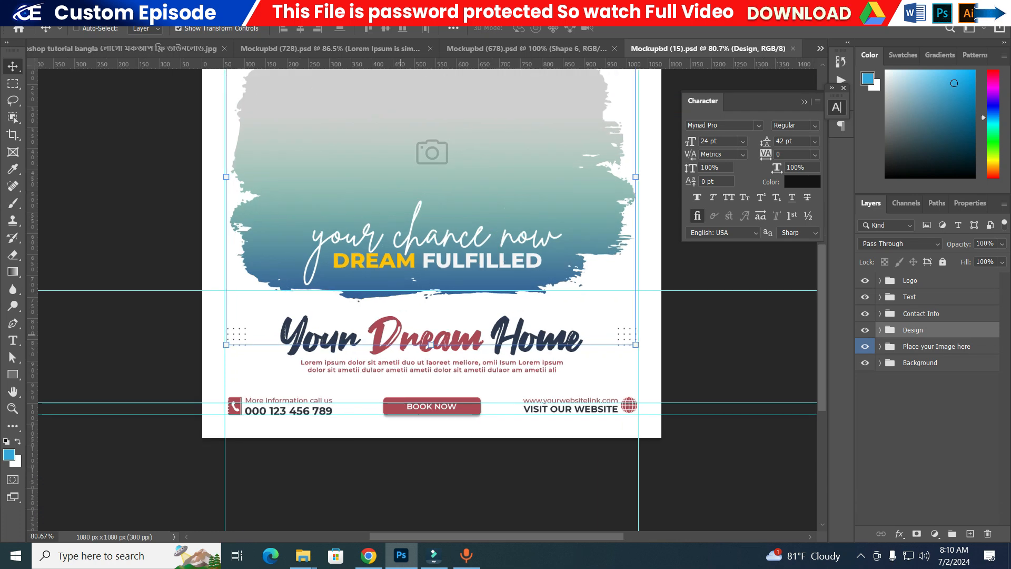
{"action": "scroll", "coordinate": [420, 370], "scroll_direction": "down", "scroll_amount": 3}
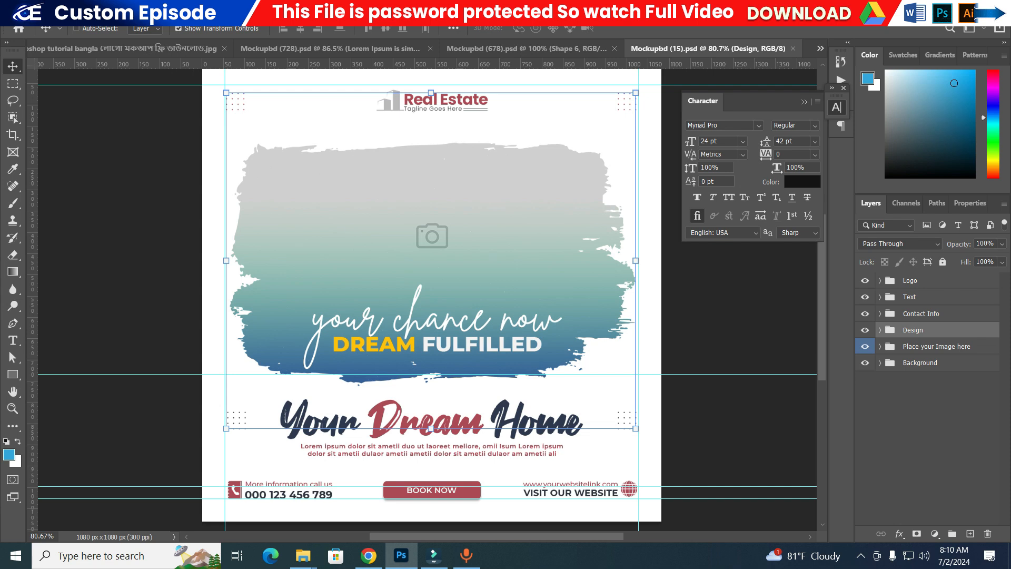
{"action": "left_click", "coordinate": [936, 346]}
{"action": "left_click", "coordinate": [880, 346]}
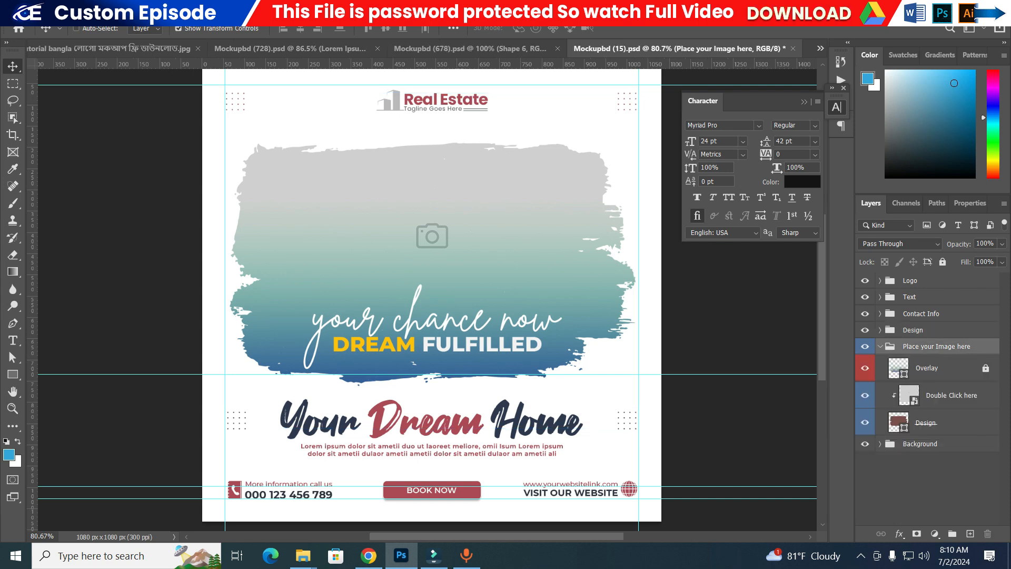
{"action": "left_click", "coordinate": [950, 395]}
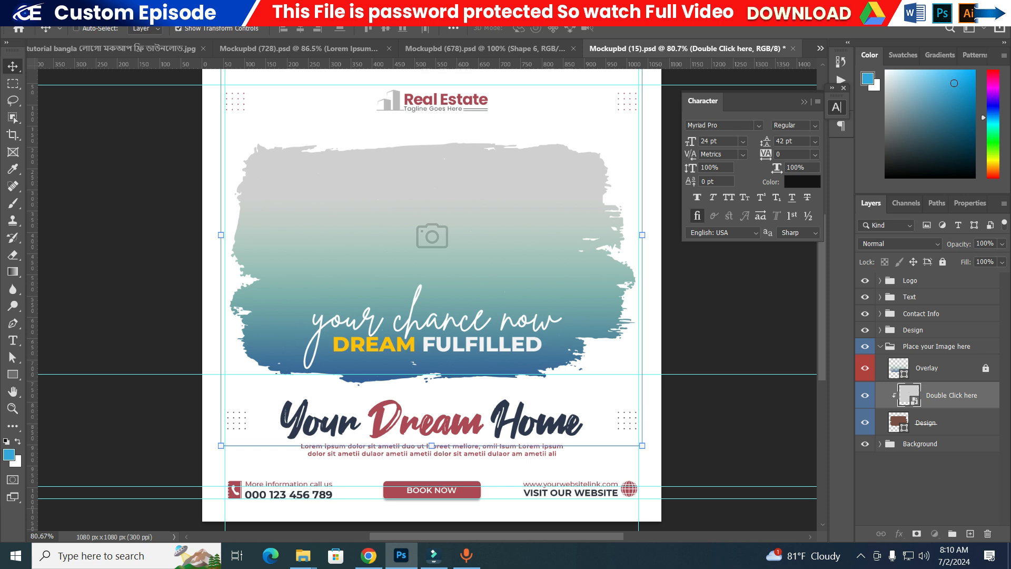
{"action": "double_click", "coordinate": [909, 395]}
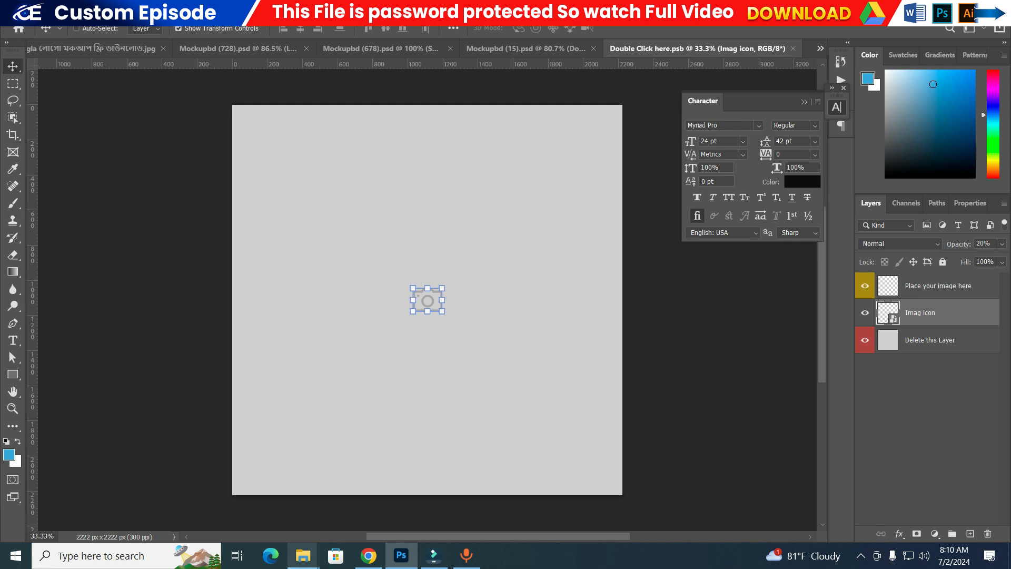
Step: Switch to Chrome, dismiss the Pixabay download thank-you popup and search Pixabay photos for "real estate"
{"action": "left_click", "coordinate": [368, 555]}
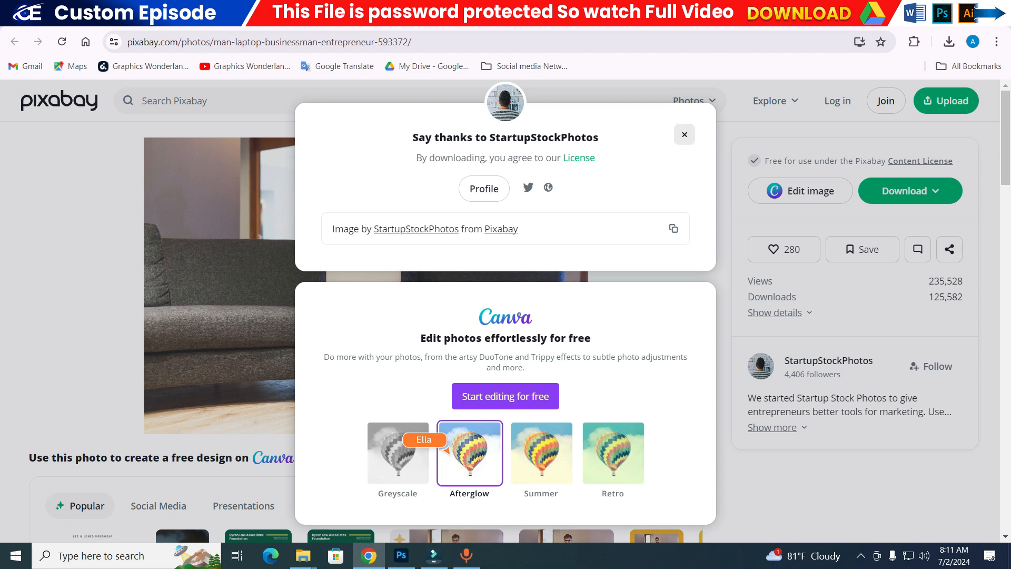
{"action": "key", "text": "Escape"}
{"action": "left_click", "coordinate": [142, 101]}
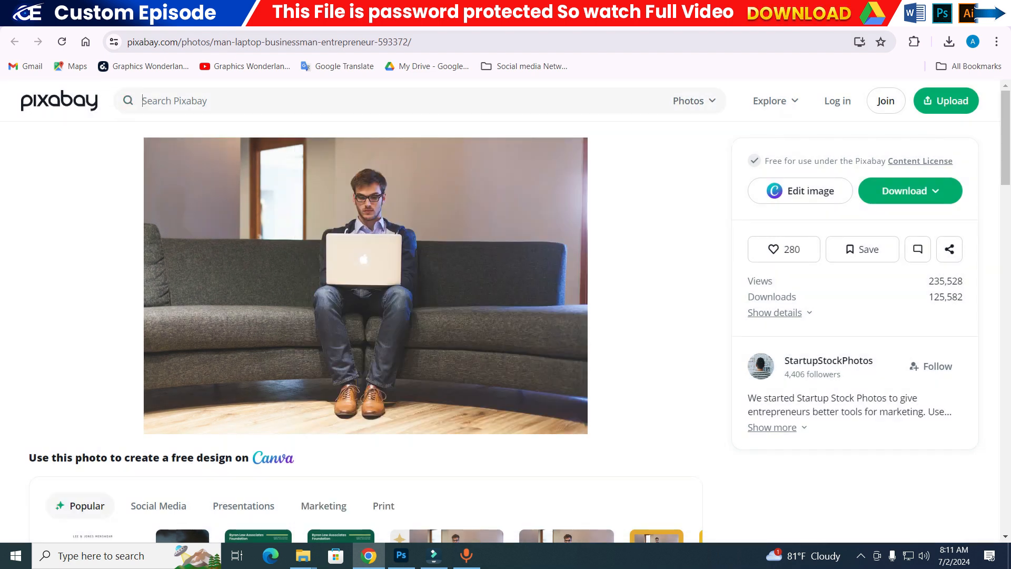
{"action": "type", "text": "R"}
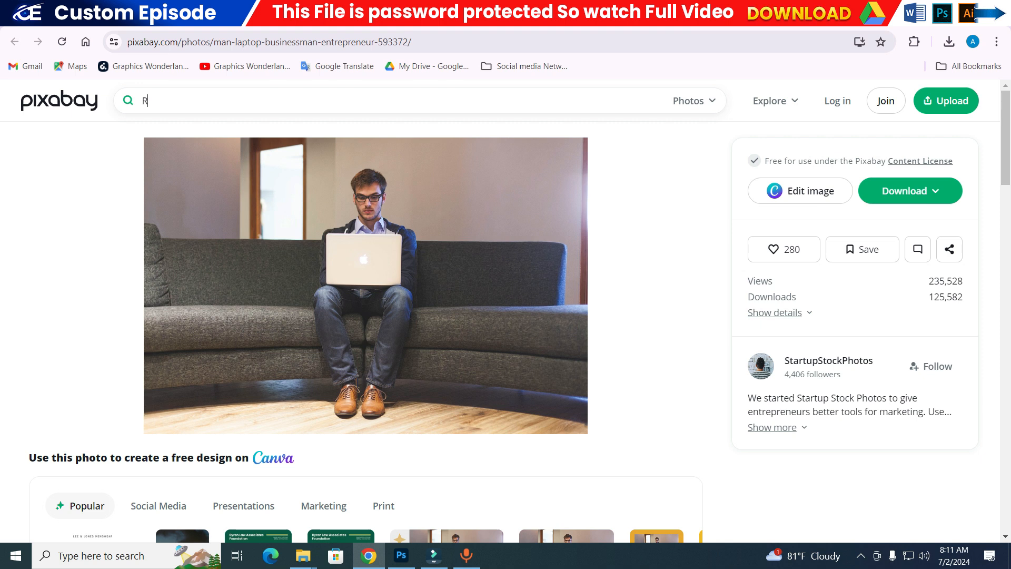
{"action": "type", "text": "EAL"}
{"action": "key", "text": "Down"}
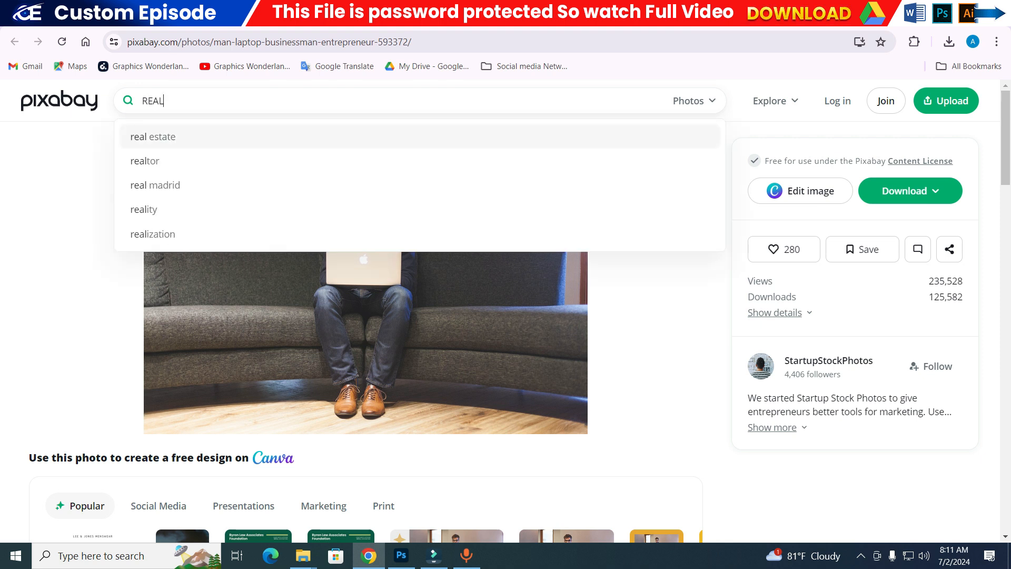
{"action": "key", "text": "Return"}
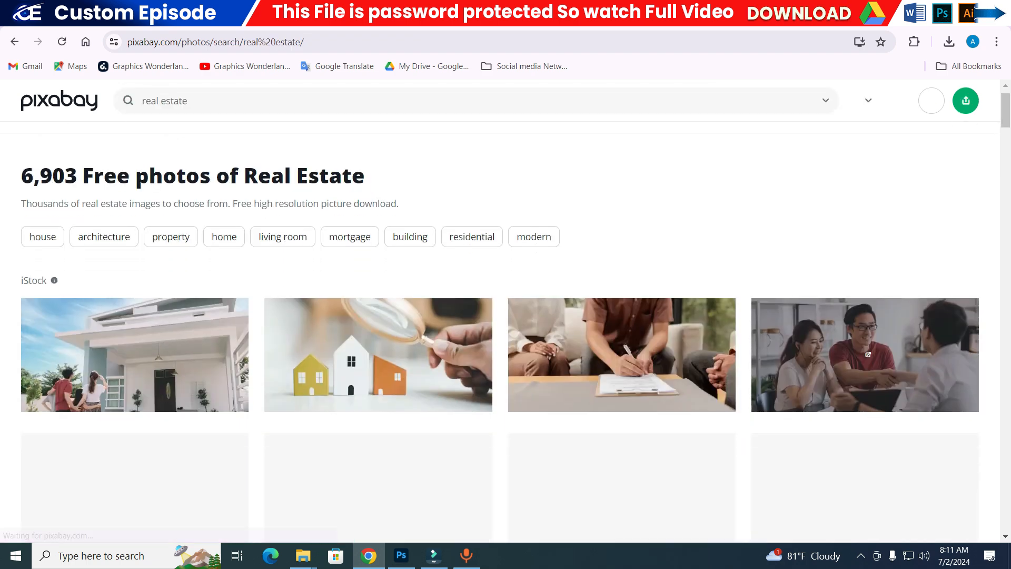
Step: Open the photo of the blue-roofed house at dusk and download it as a 1920×1280 JPG, closing the thank-you popup
{"action": "scroll", "coordinate": [868, 391], "scroll_direction": "down", "scroll_amount": 10}
{"action": "scroll", "coordinate": [868, 391], "scroll_direction": "down", "scroll_amount": 2}
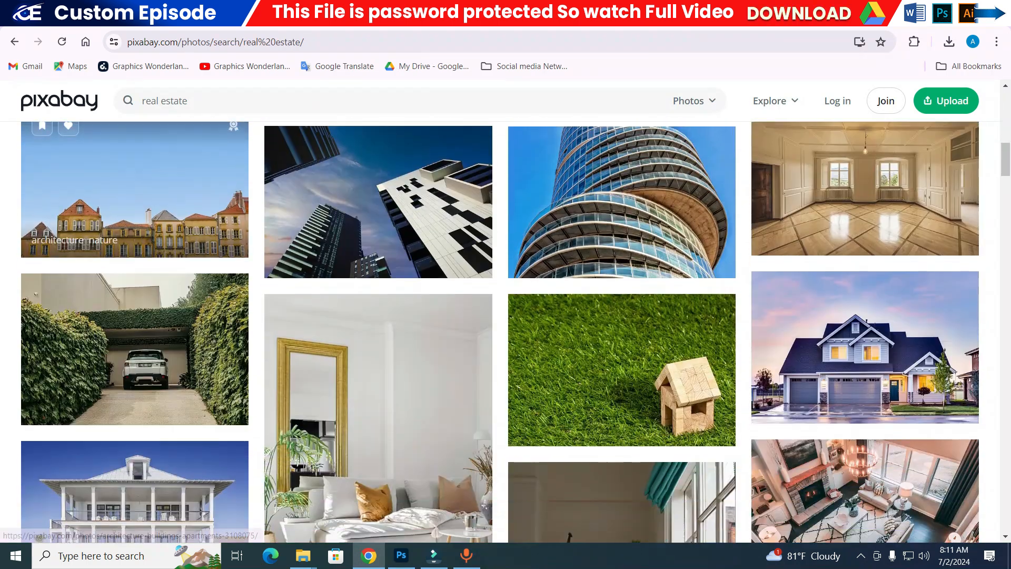
{"action": "left_click", "coordinate": [867, 333]}
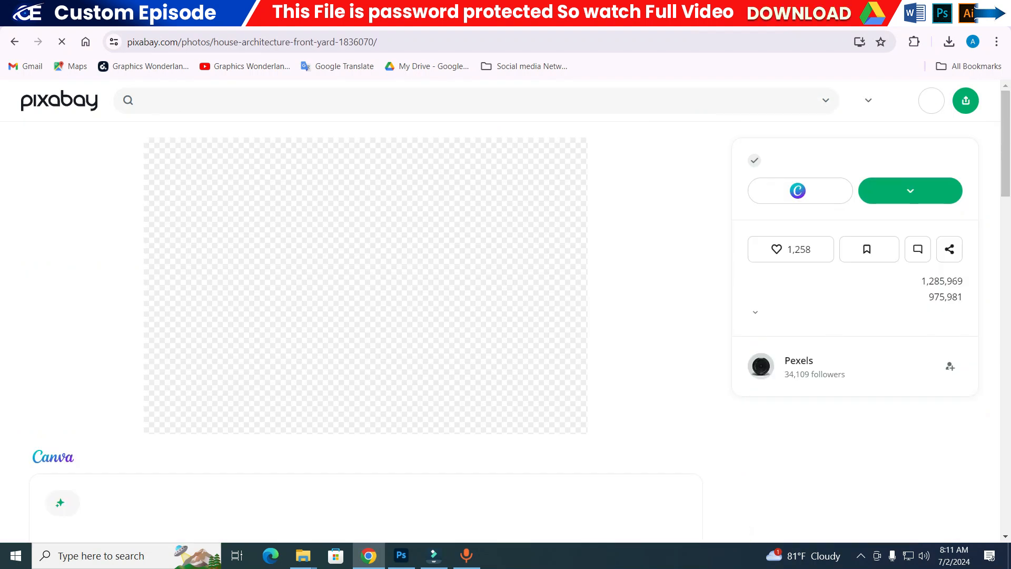
{"action": "left_click", "coordinate": [910, 191]}
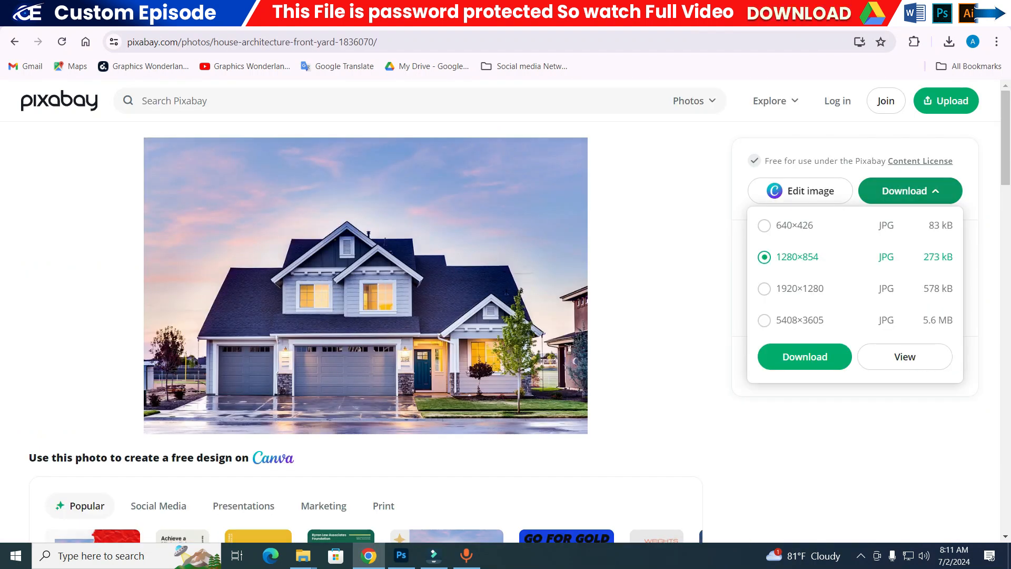
{"action": "left_click", "coordinate": [800, 288]}
{"action": "left_click", "coordinate": [804, 357]}
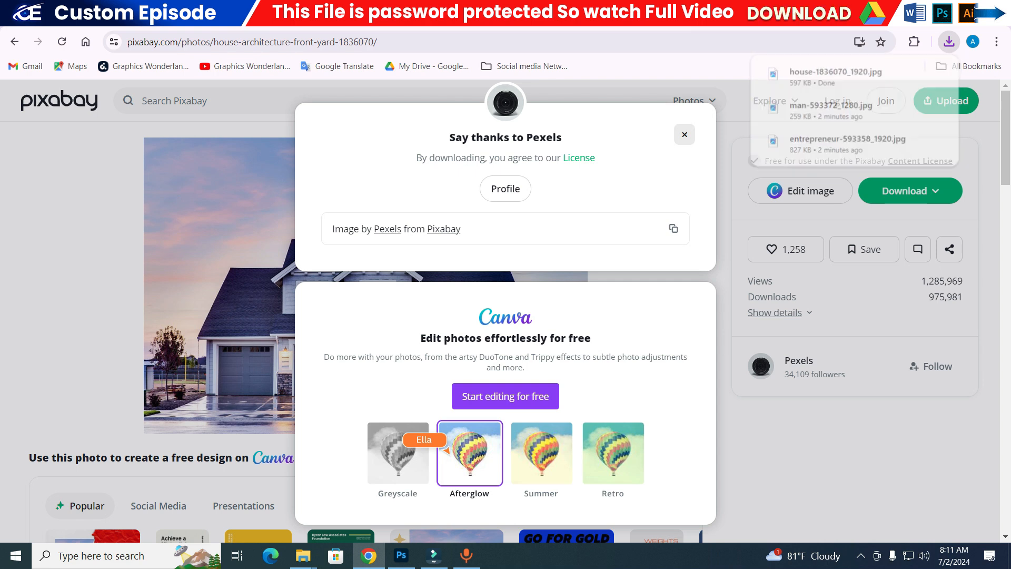
{"action": "left_click", "coordinate": [684, 135]}
{"action": "scroll", "coordinate": [505, 311], "scroll_direction": "down", "scroll_amount": 1}
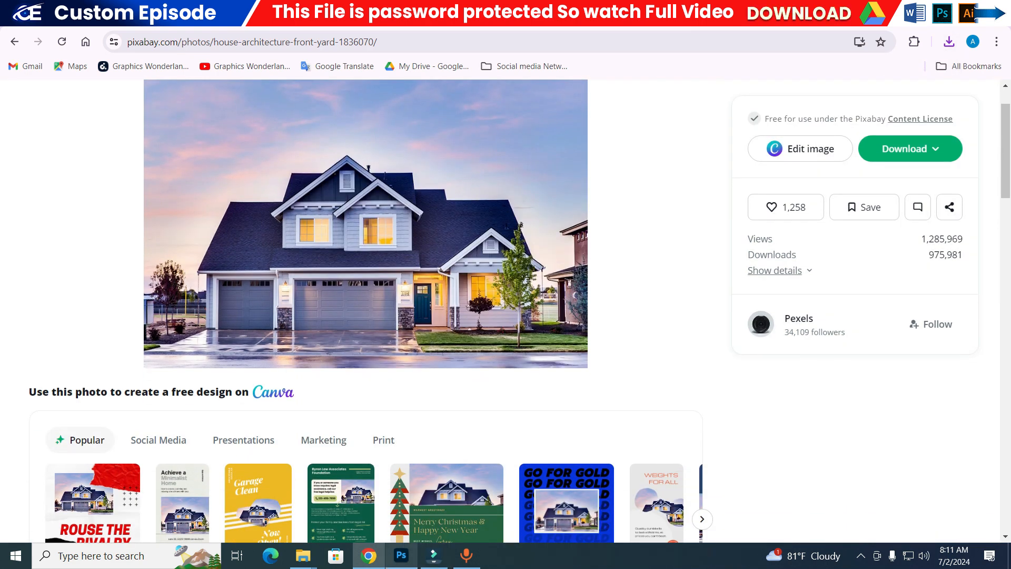
Step: Switch back to Photoshop and place the downloaded house-1836070_1920 photo into the Double Click here smart object document
{"action": "left_click", "coordinate": [401, 555]}
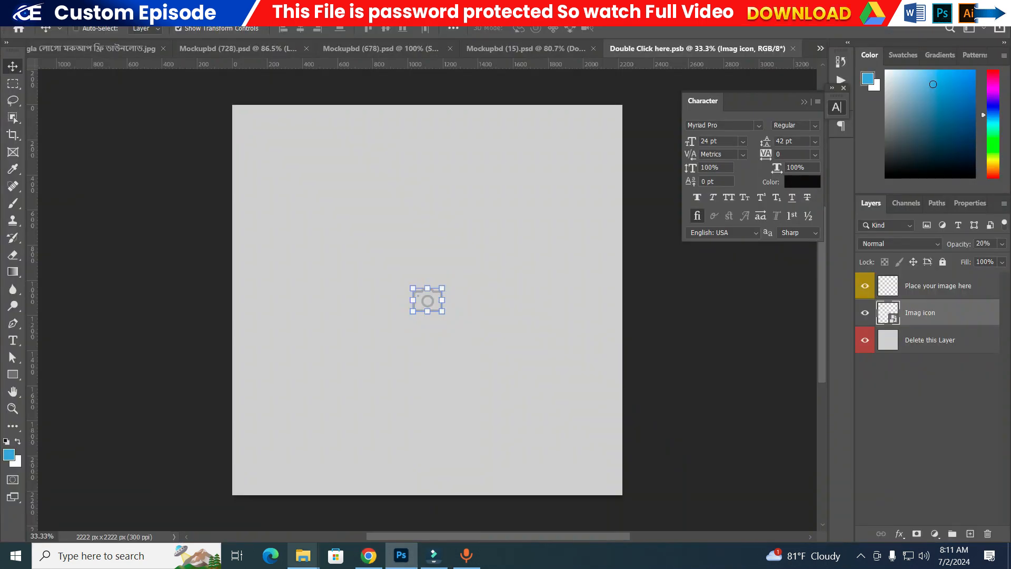
{"action": "mouse_move", "coordinate": [303, 555]}
{"action": "left_click", "coordinate": [451, 497]}
{"action": "left_click_drag", "start_coordinate": [314, 122], "coordinate": [458, 416]}
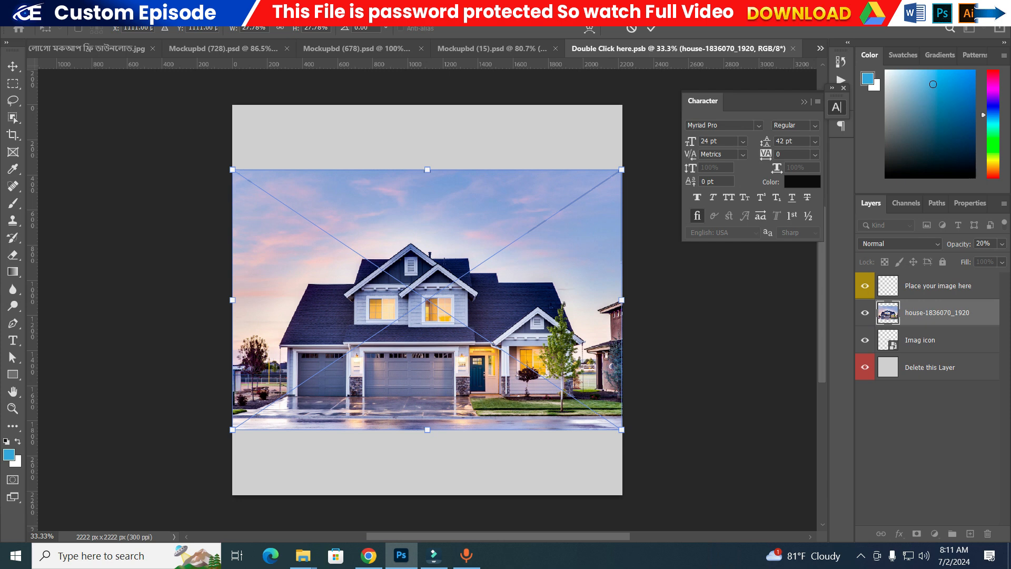
{"action": "key", "text": "Return"}
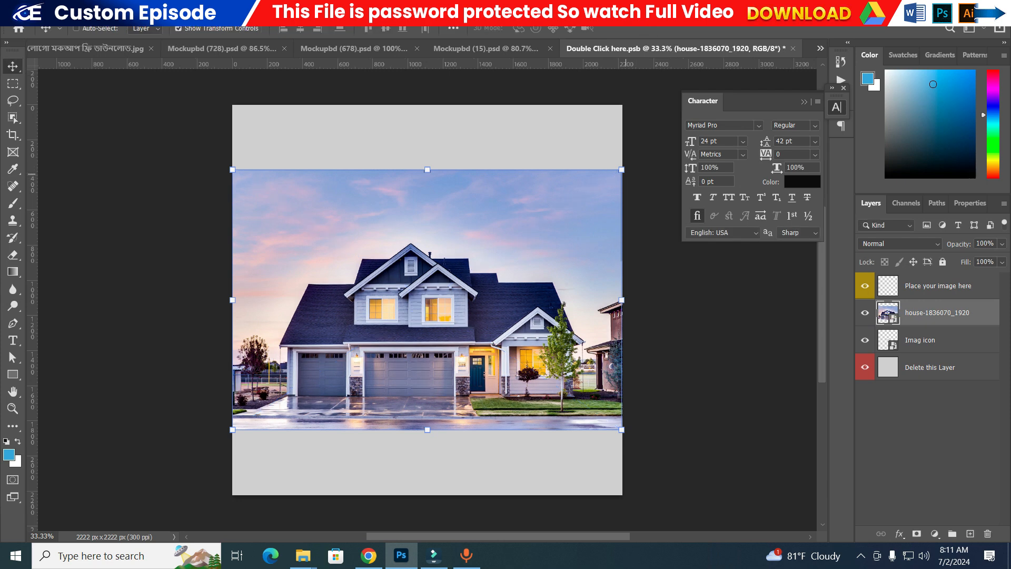
Step: Scale the house photo to about 42% so it covers the whole canvas, and close the smart object with its changes saved
{"action": "key", "text": "ctrl+t"}
{"action": "left_click_drag", "start_coordinate": [622, 169], "coordinate": [721, 104]}
{"action": "key", "text": "ctrl+w"}
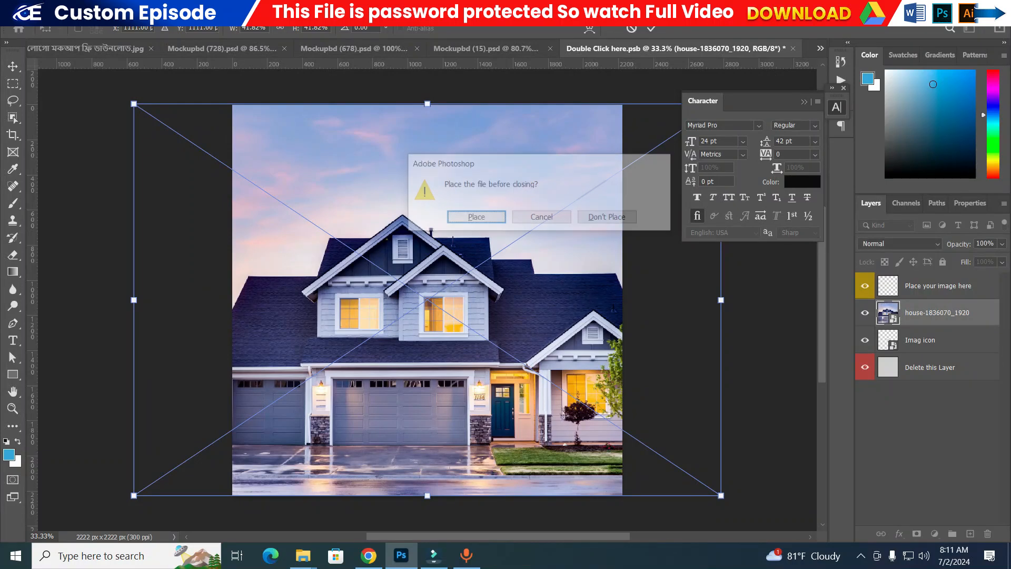
{"action": "key", "text": "Return"}
{"action": "key", "text": "Return"}
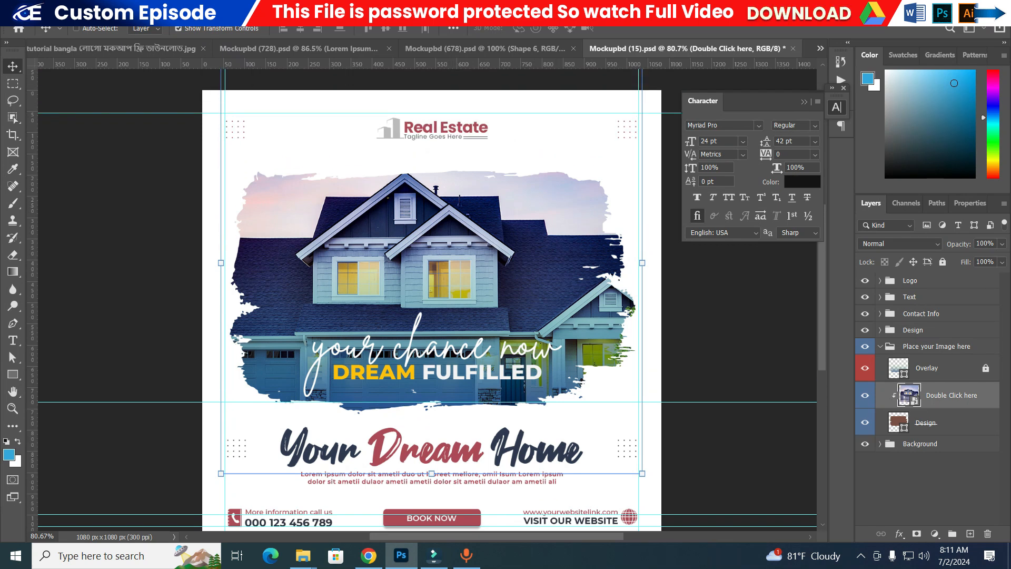
Step: Delete the "Double Click here" layer and place the house-1836070_1920 photo directly above the Design brush shape
{"action": "key", "text": "ctrl+comma"}
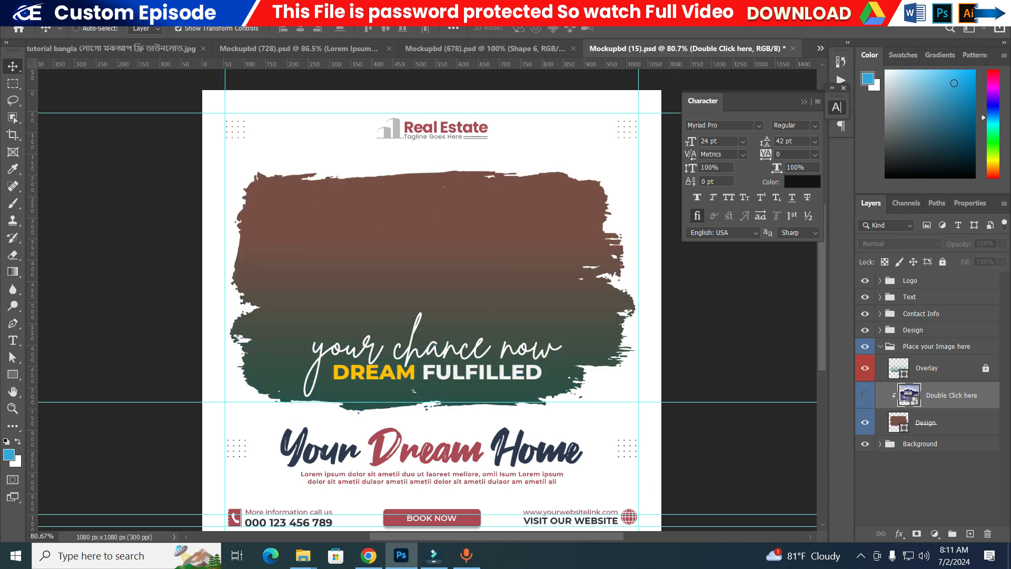
{"action": "key", "text": "Delete"}
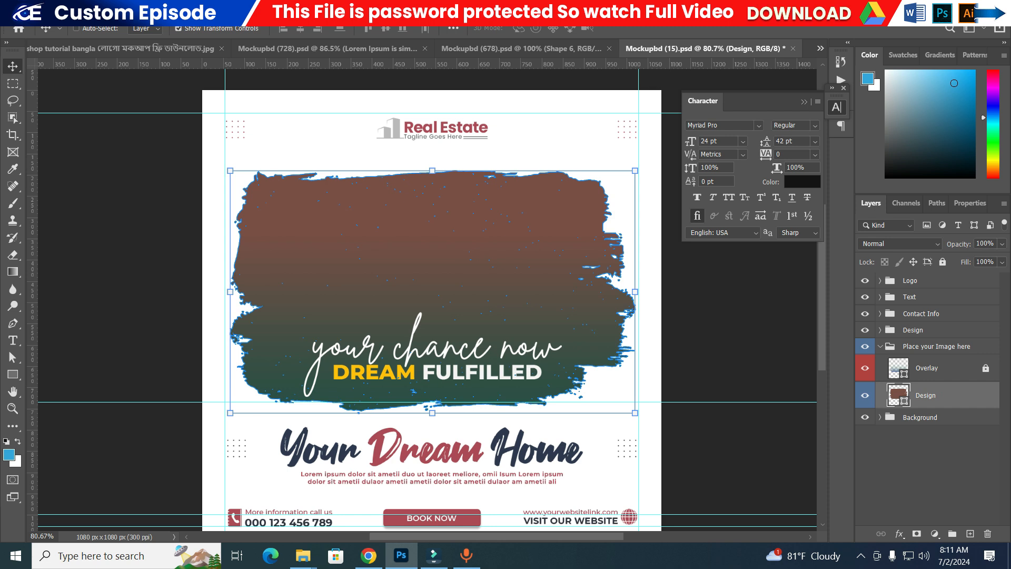
{"action": "left_click", "coordinate": [303, 555]}
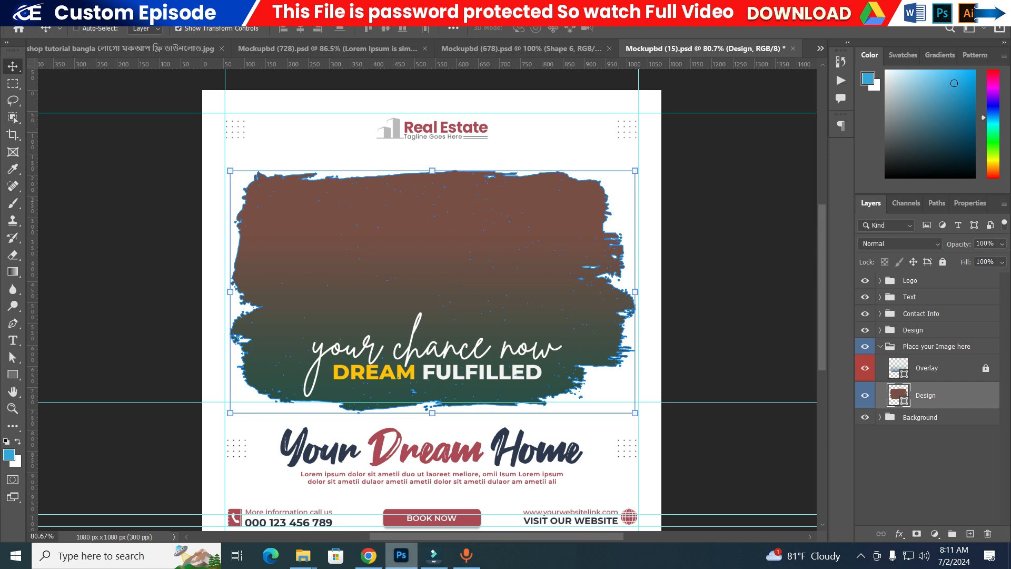
{"action": "left_click_drag", "start_coordinate": [314, 122], "coordinate": [485, 342]}
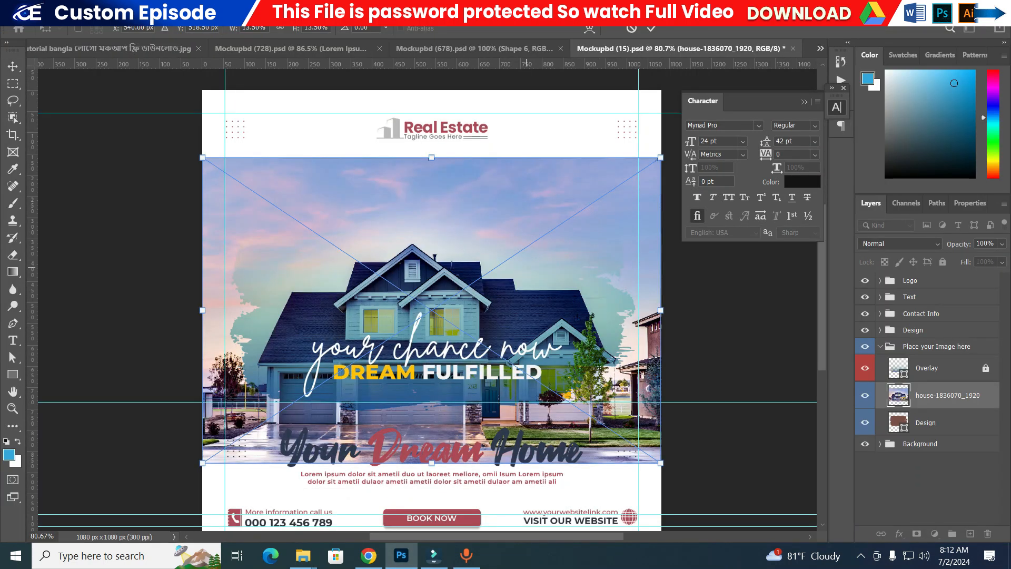
{"action": "key", "text": "Return"}
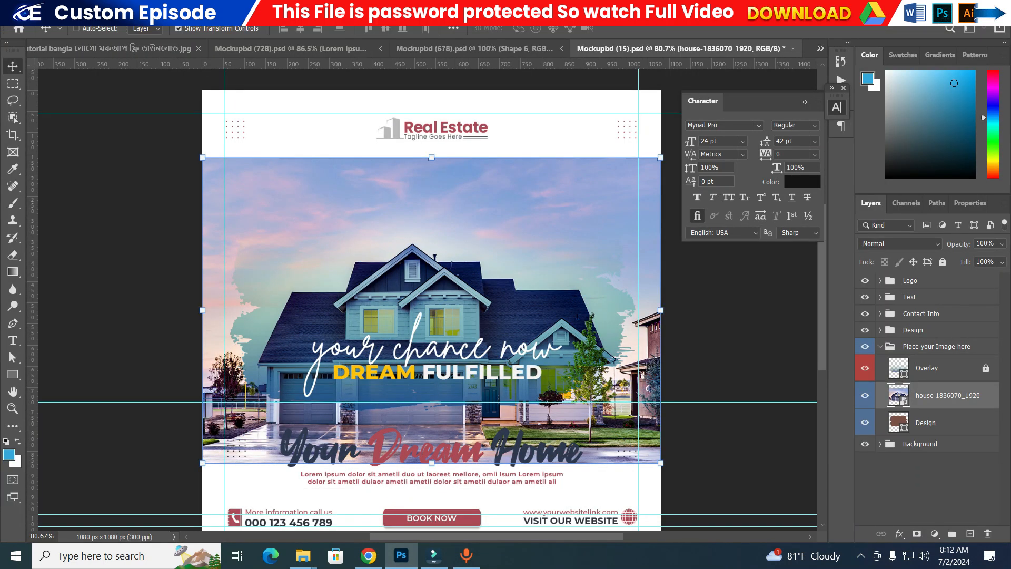
Step: Clip the house photo to the Design brush shape and move it upward so the whole house fits inside
{"action": "key", "text": "ctrl+alt+g"}
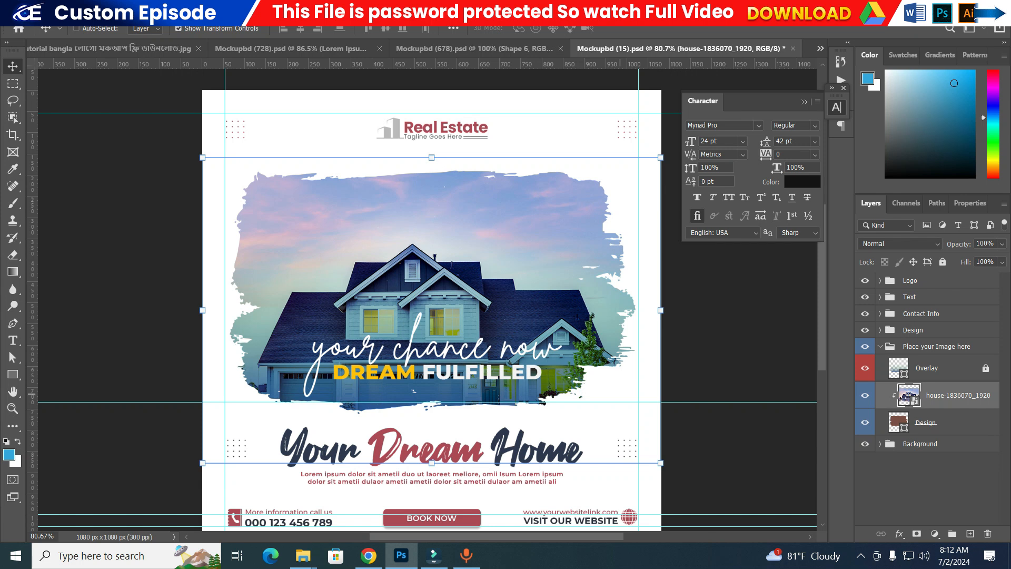
{"action": "left_click_drag", "start_coordinate": [509, 266], "coordinate": [508, 208]}
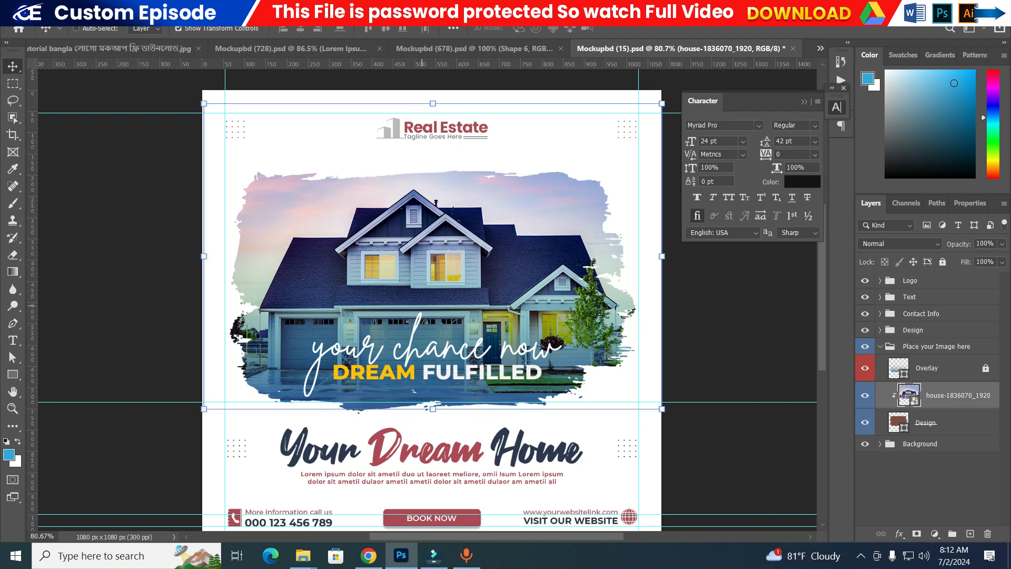
Step: Toggle the Overlay layer's visibility off and on to compare the house photo with and without the gradient tint
{"action": "scroll", "coordinate": [389, 382], "scroll_direction": "up", "scroll_amount": 3}
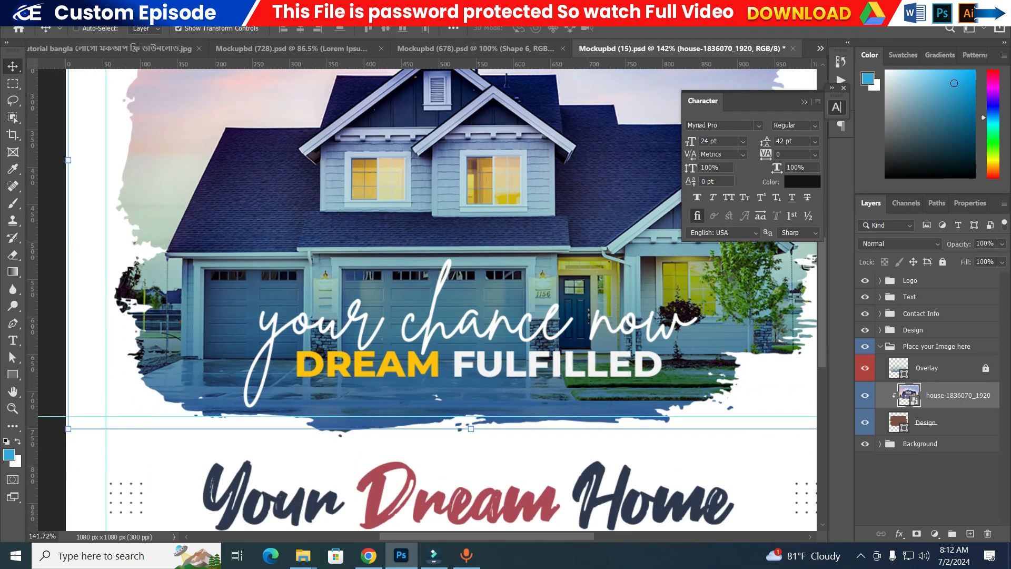
{"action": "left_click", "coordinate": [865, 368]}
{"action": "left_click", "coordinate": [864, 368]}
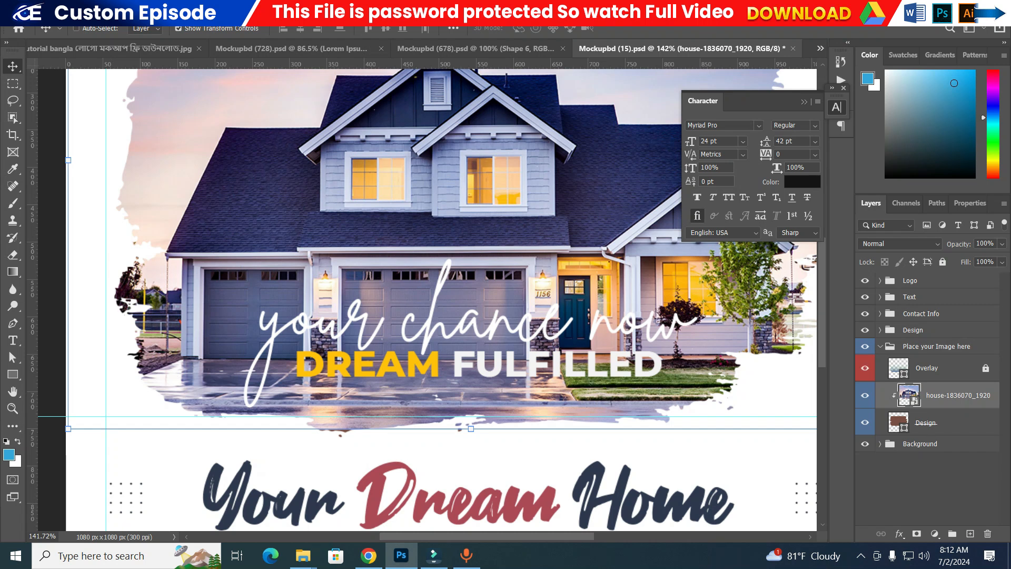
{"action": "left_click", "coordinate": [864, 368]}
{"action": "scroll", "coordinate": [520, 306], "scroll_direction": "down", "scroll_amount": 4}
{"action": "left_click", "coordinate": [865, 367]}
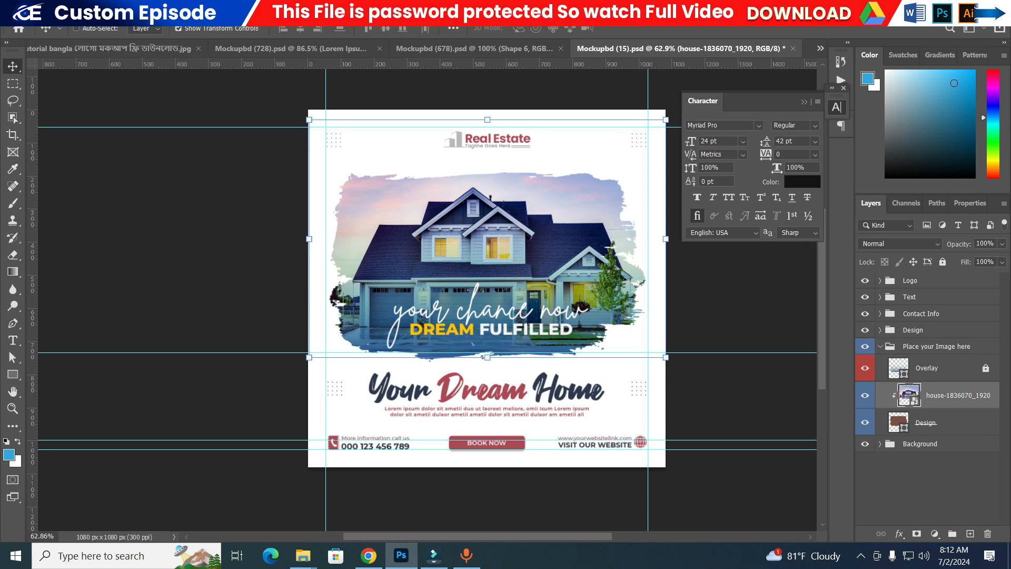
Step: Edit the Overlay layer's gradient fill, moving the 100% opacity stop to location 14%, and apply it
{"action": "double_click", "coordinate": [899, 368]}
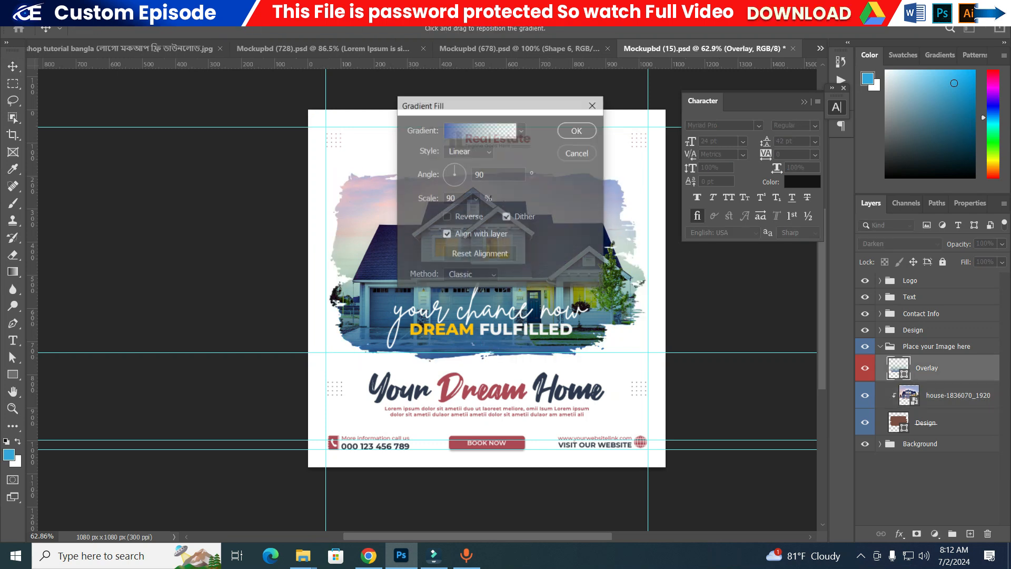
{"action": "left_click", "coordinate": [480, 130]}
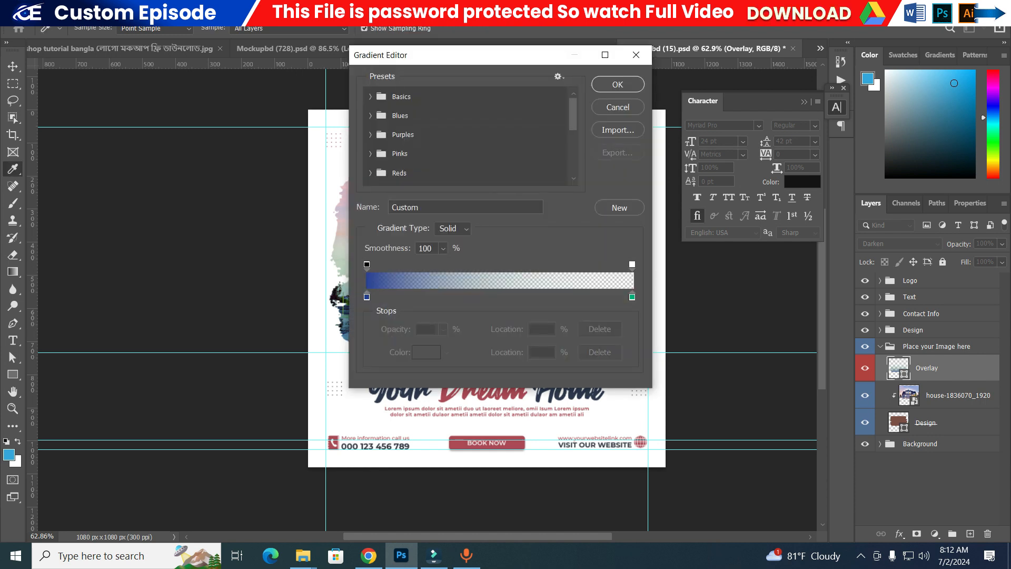
{"action": "left_click_drag", "start_coordinate": [367, 263], "coordinate": [404, 264]}
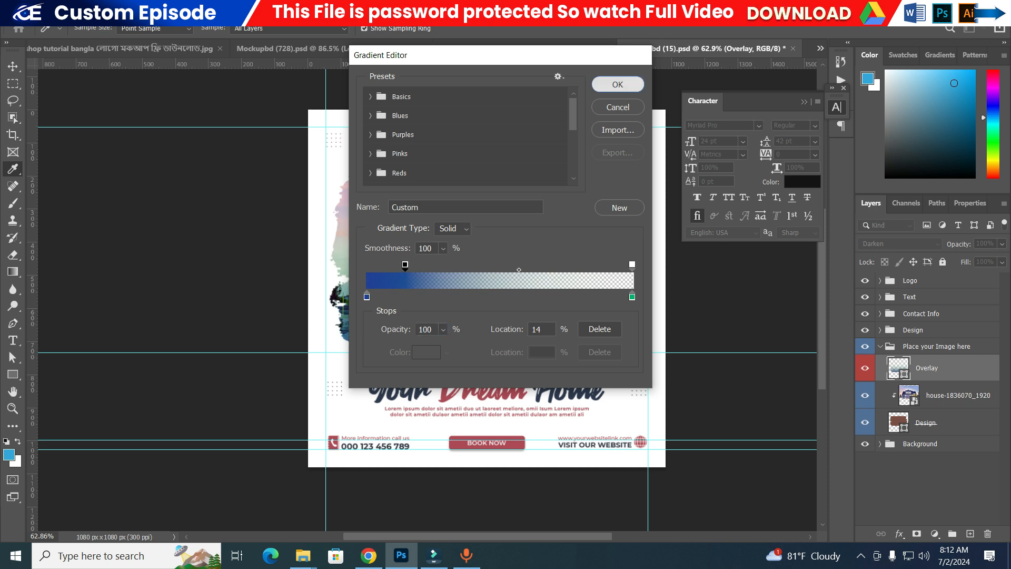
{"action": "left_click", "coordinate": [617, 85]}
{"action": "left_click", "coordinate": [578, 131]}
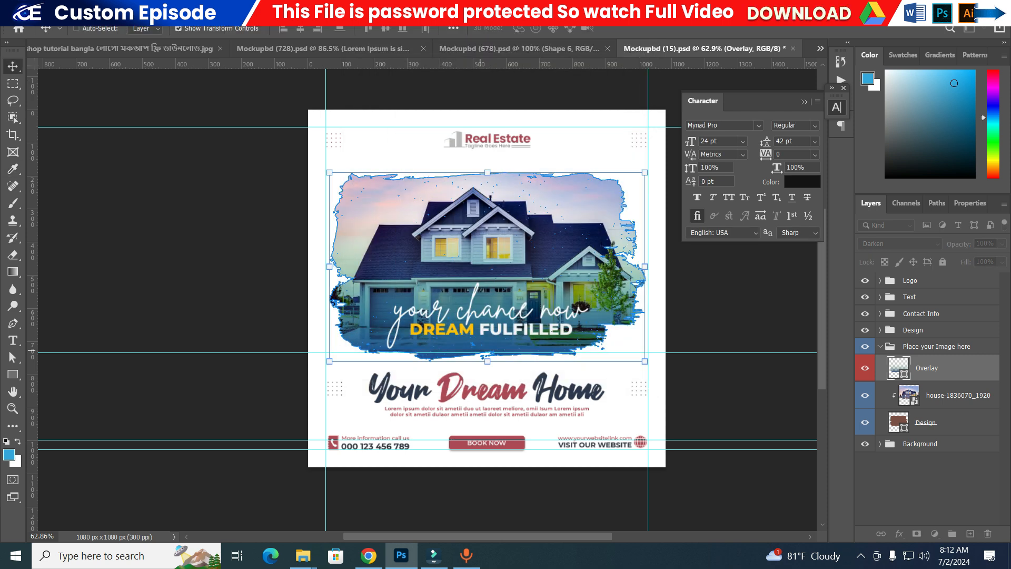
Step: Change the font of the "Your Dream Home" headline to Oswald Regular
{"action": "scroll", "coordinate": [480, 349], "scroll_direction": "up", "scroll_amount": 3, "text": "alt"}
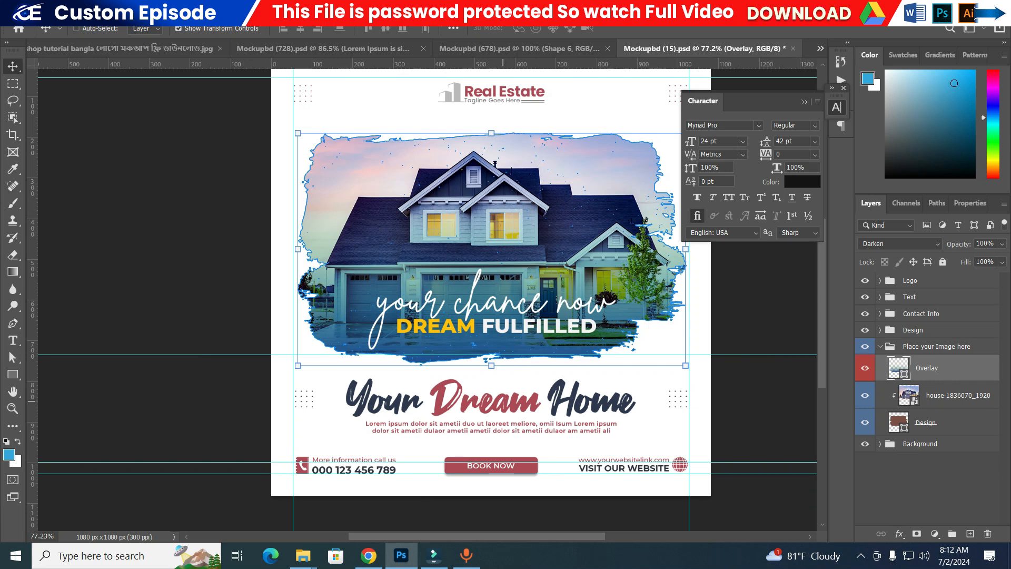
{"action": "scroll", "coordinate": [503, 401], "scroll_direction": "up", "scroll_amount": 2}
{"action": "left_click", "coordinate": [503, 402], "text": "ctrl"}
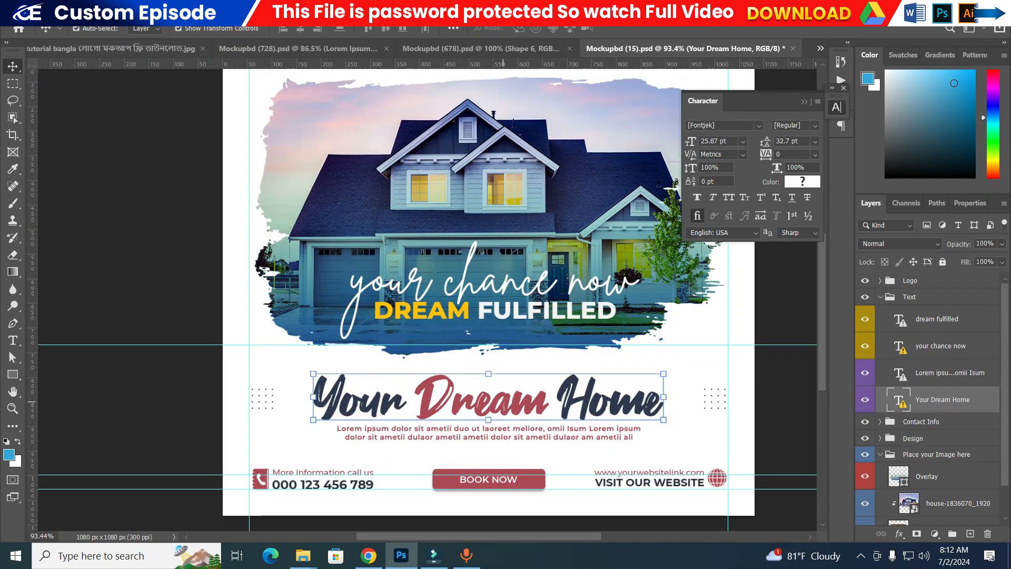
{"action": "left_click", "coordinate": [758, 125]}
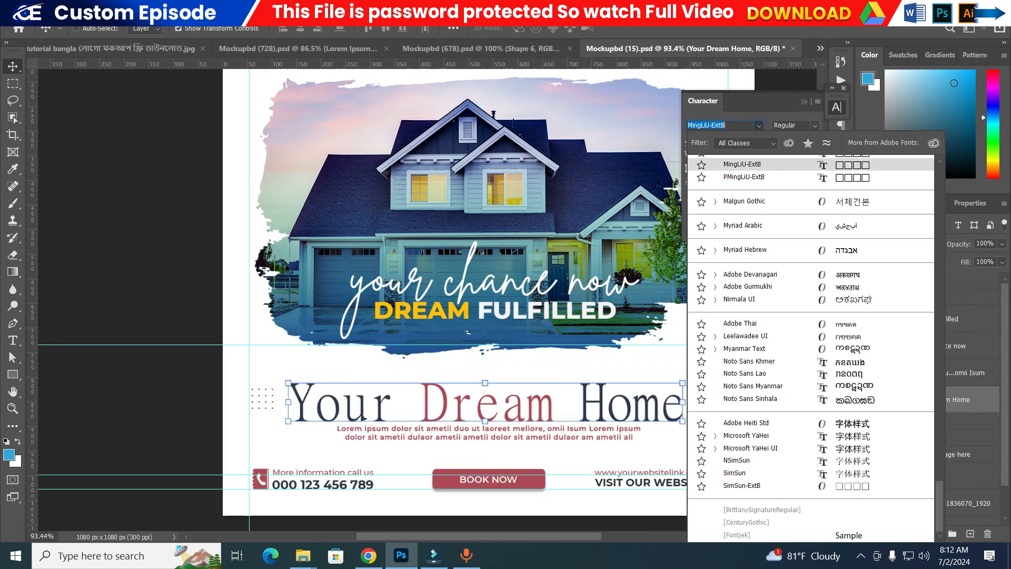
{"action": "left_click_drag", "start_coordinate": [938, 506], "coordinate": [939, 351]}
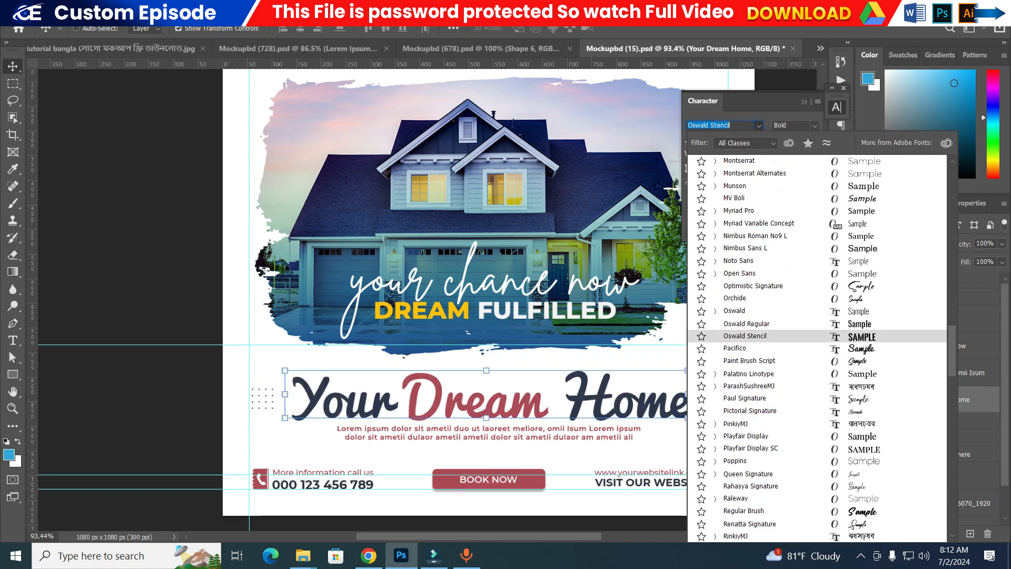
{"action": "key", "text": "Up"}
{"action": "key", "text": "Return"}
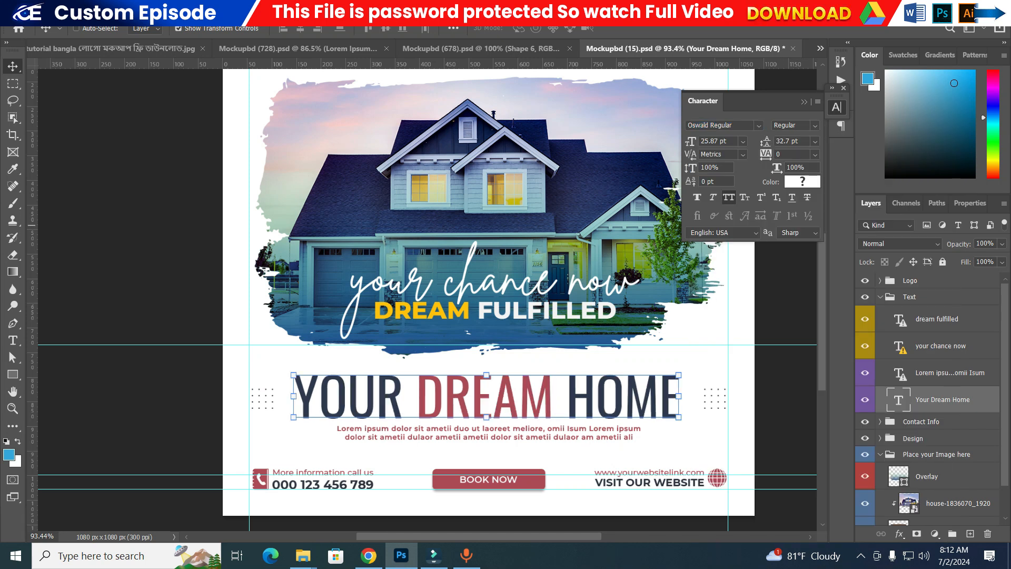
Step: Change the font of the "Your Dream Home" headline to Impact and check it against the rest of the banner
{"action": "scroll", "coordinate": [426, 295], "scroll_direction": "down", "scroll_amount": 2}
{"action": "left_click", "coordinate": [758, 125]}
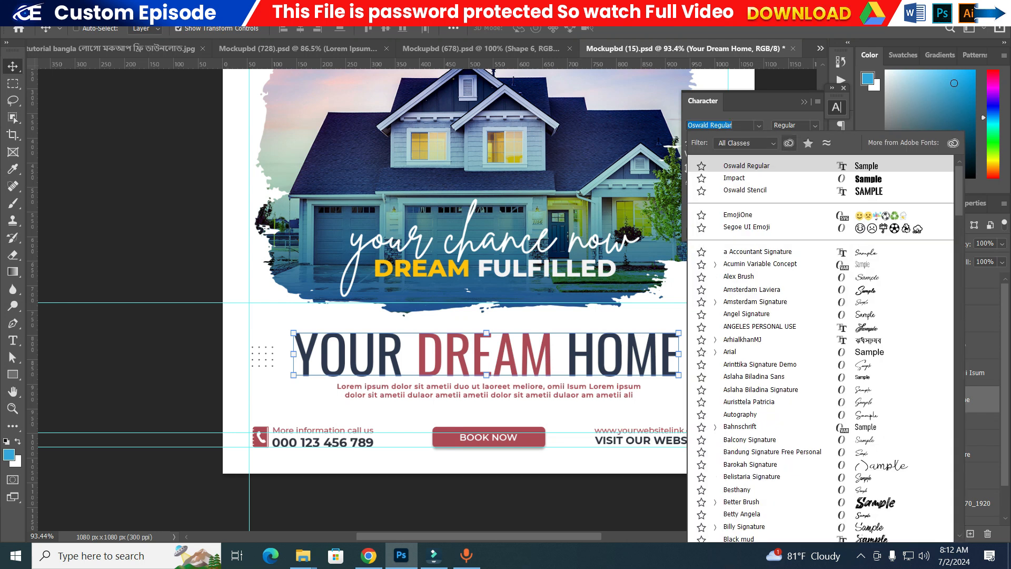
{"action": "key", "text": "Down"}
{"action": "key", "text": "Down"}
{"action": "key", "text": "Up"}
{"action": "key", "text": "Return"}
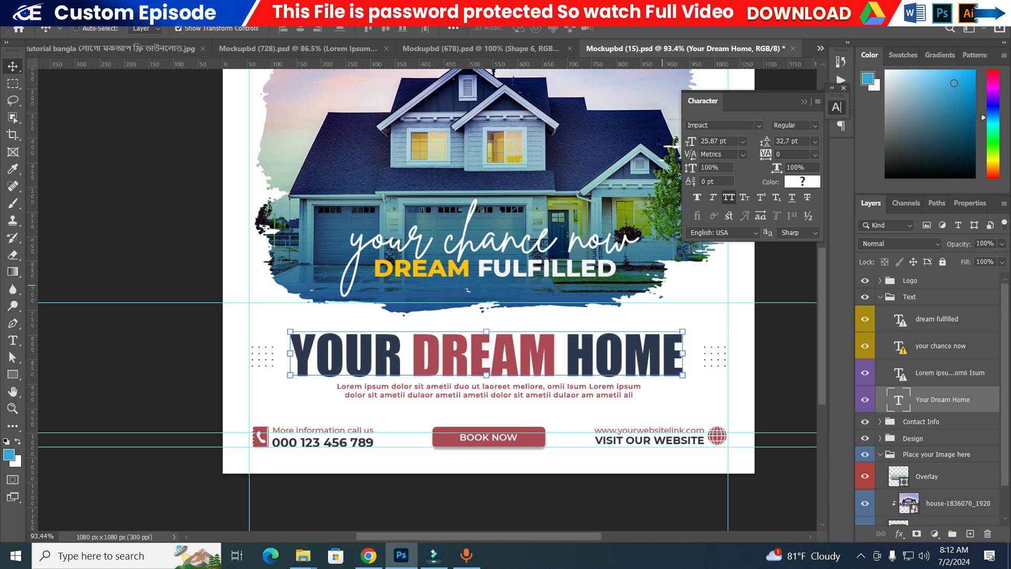
{"action": "scroll", "coordinate": [427, 295], "scroll_direction": "down", "scroll_amount": 2}
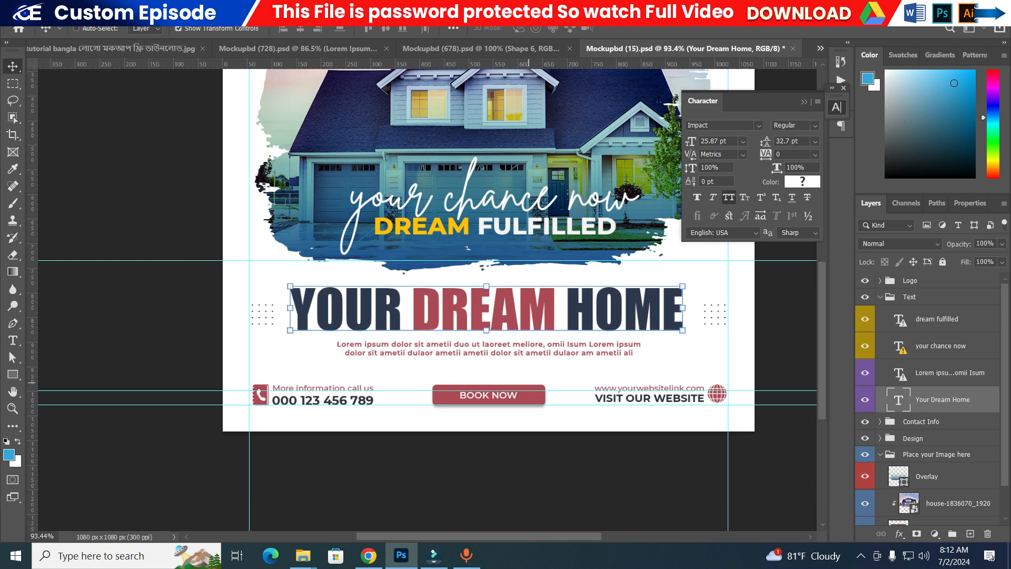
{"action": "scroll", "coordinate": [683, 330], "scroll_direction": "up", "scroll_amount": 3}
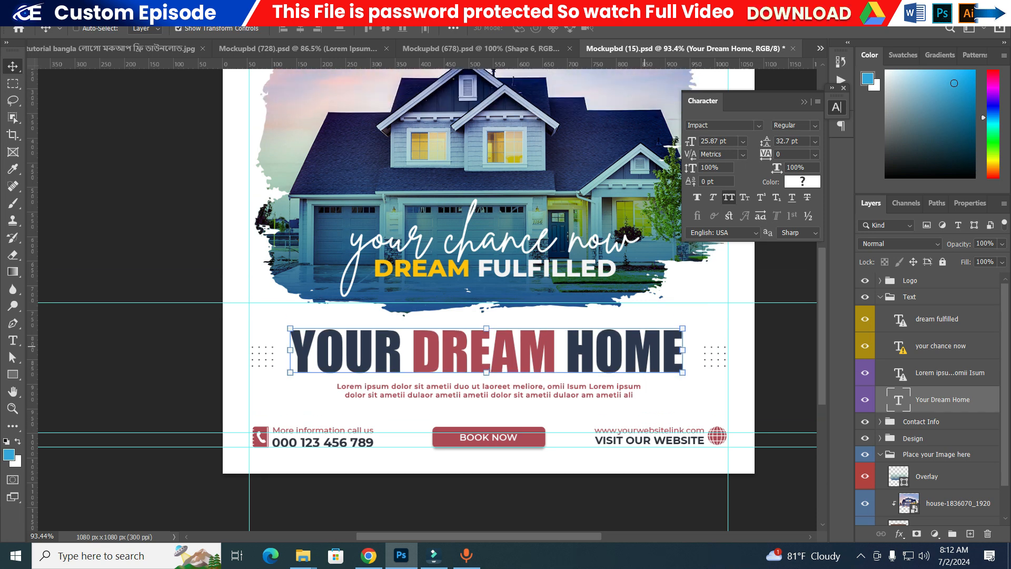
{"action": "scroll", "coordinate": [629, 356], "scroll_direction": "down", "scroll_amount": 3}
{"action": "scroll", "coordinate": [427, 297], "scroll_direction": "up", "scroll_amount": 10}
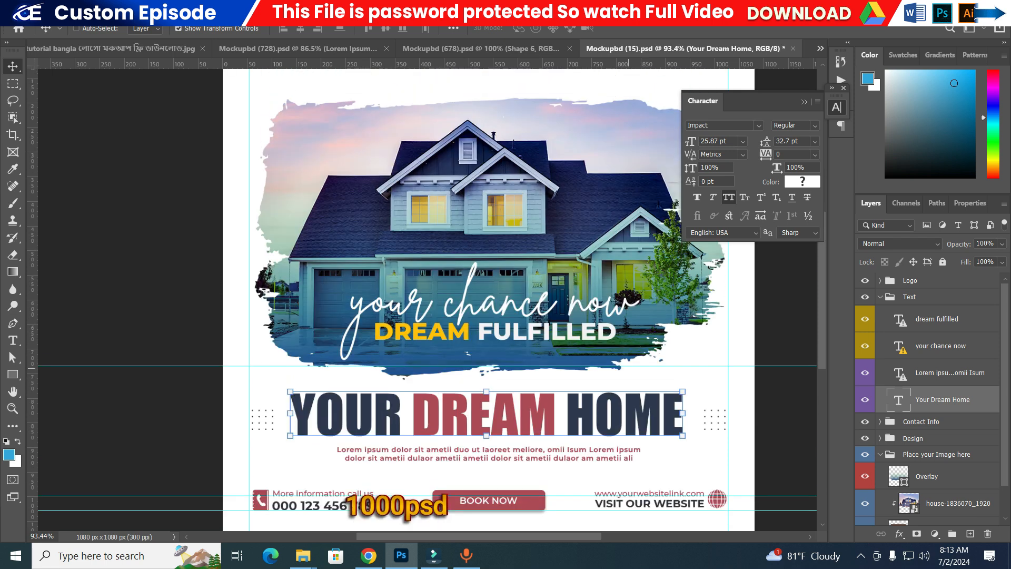
{"action": "scroll", "coordinate": [427, 297], "scroll_direction": "down", "scroll_amount": 5}
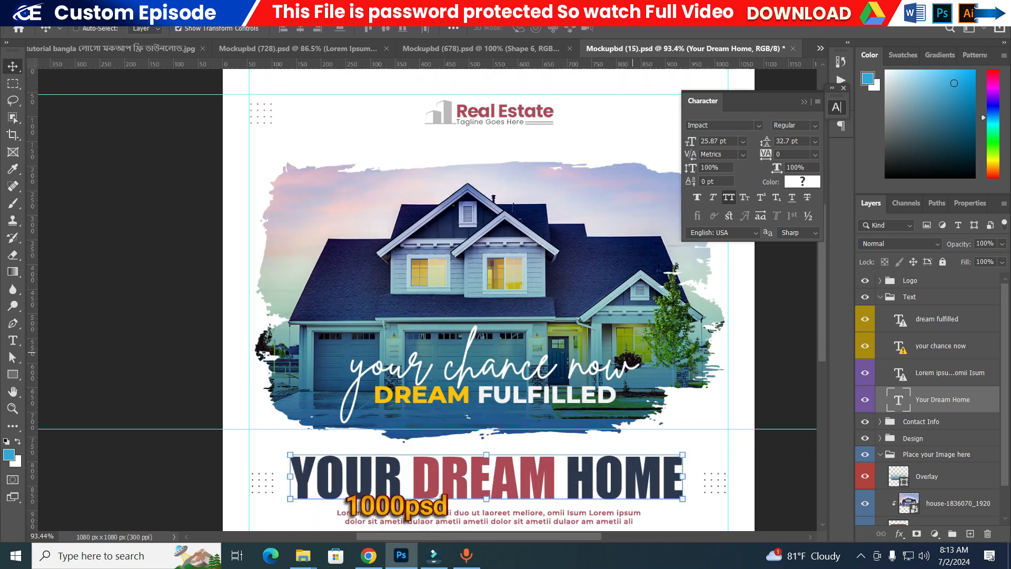
Step: Switch to Chrome and open the account's own YouTube channel page from the YouTube Studio channel customization page
{"action": "key", "text": "alt+Tab"}
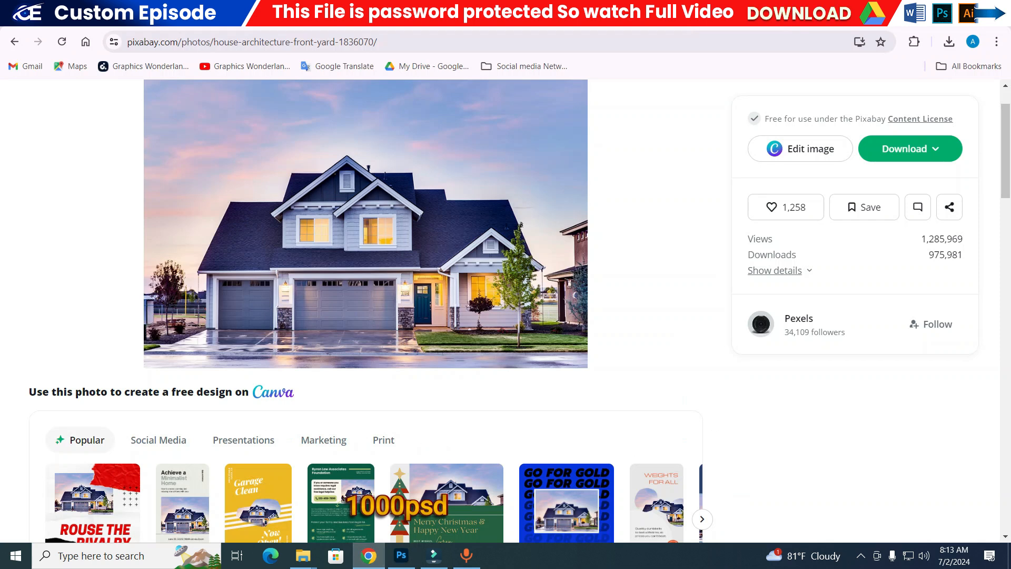
{"action": "key", "text": "ctrl+Tab"}
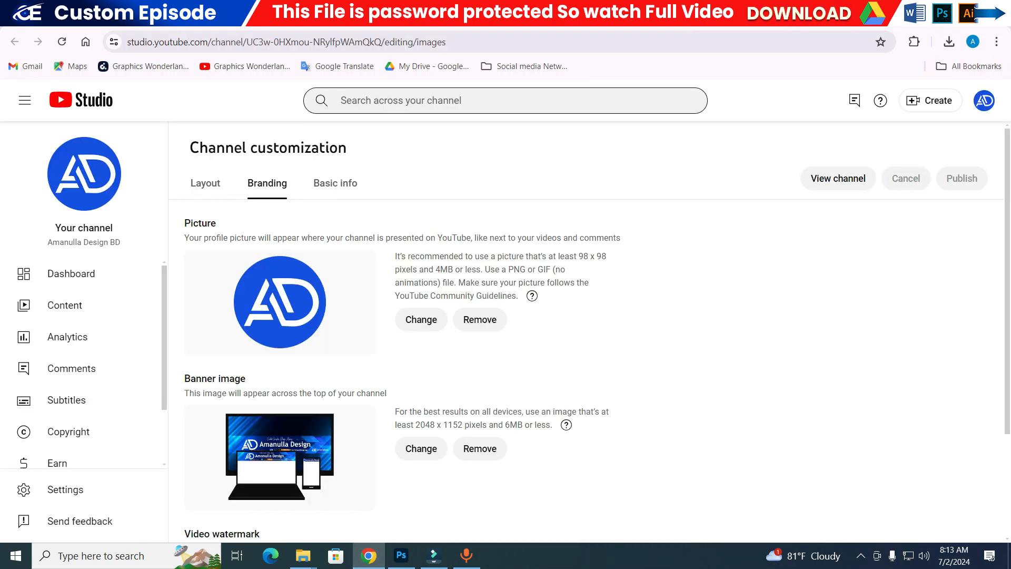
{"action": "left_click", "coordinate": [984, 100]}
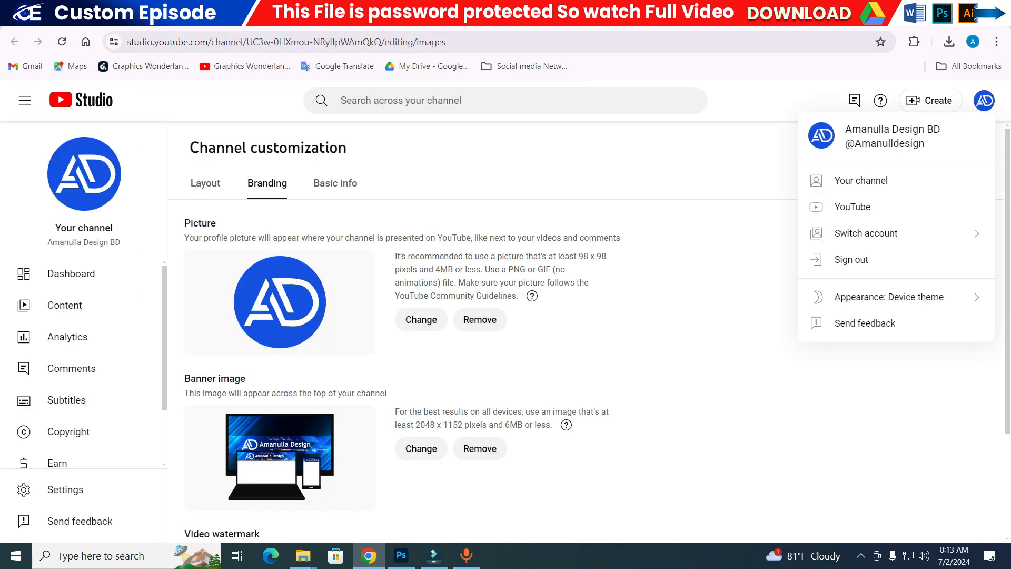
{"action": "left_click", "coordinate": [860, 180]}
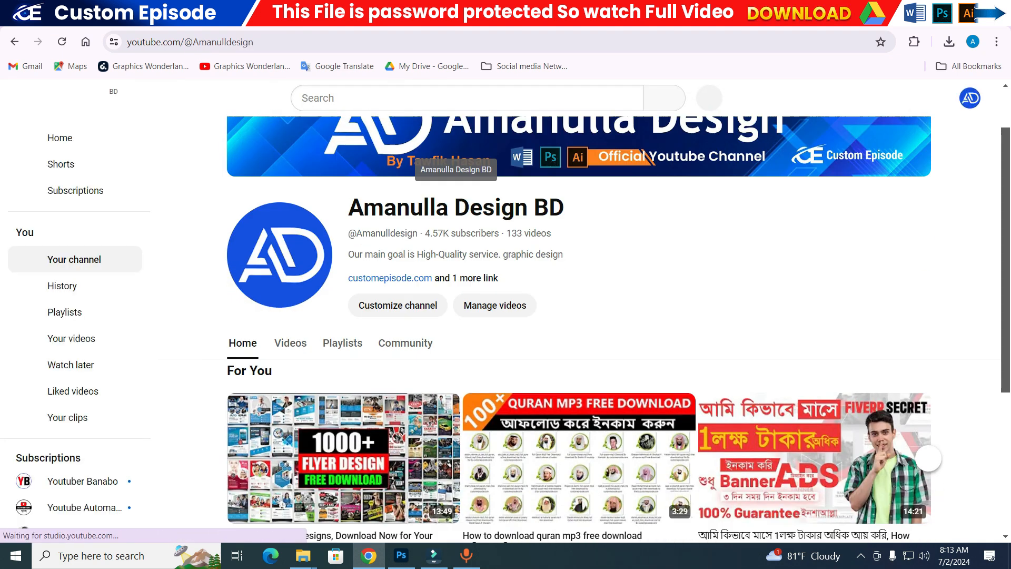
Step: Look through the For You and Videos sections on the channel's home page
{"action": "scroll", "coordinate": [342, 258], "scroll_direction": "down", "scroll_amount": 4}
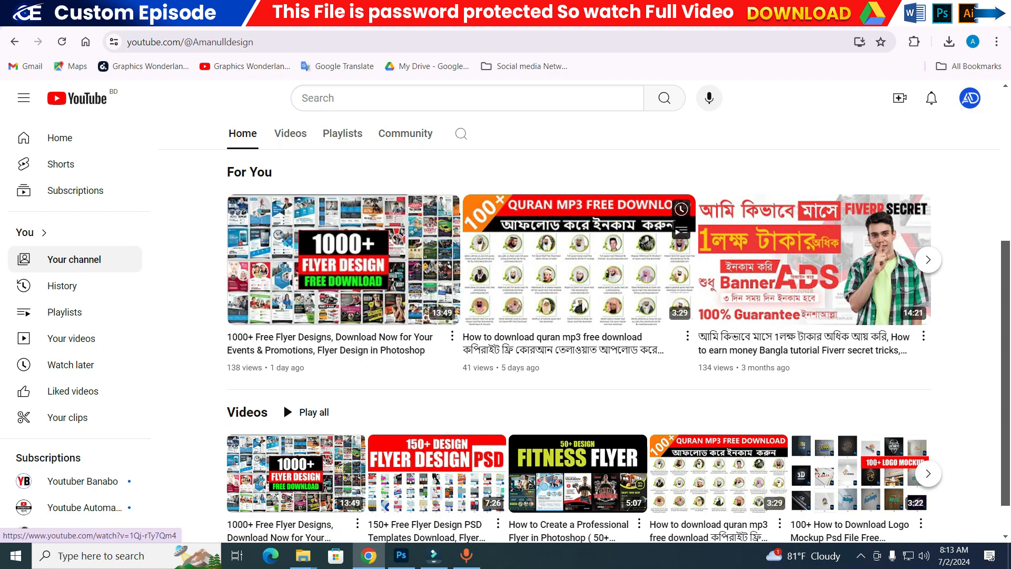
{"action": "scroll", "coordinate": [342, 258], "scroll_direction": "up", "scroll_amount": 5}
{"action": "scroll", "coordinate": [342, 337], "scroll_direction": "down", "scroll_amount": 3}
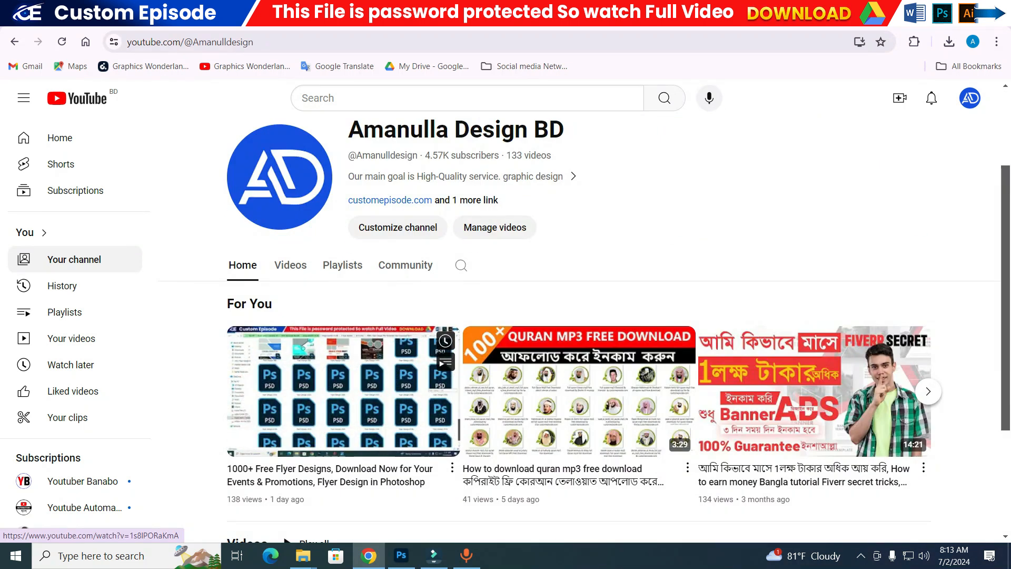
{"action": "scroll", "coordinate": [343, 337], "scroll_direction": "down", "scroll_amount": 2}
{"action": "scroll", "coordinate": [284, 402], "scroll_direction": "down", "scroll_amount": 1}
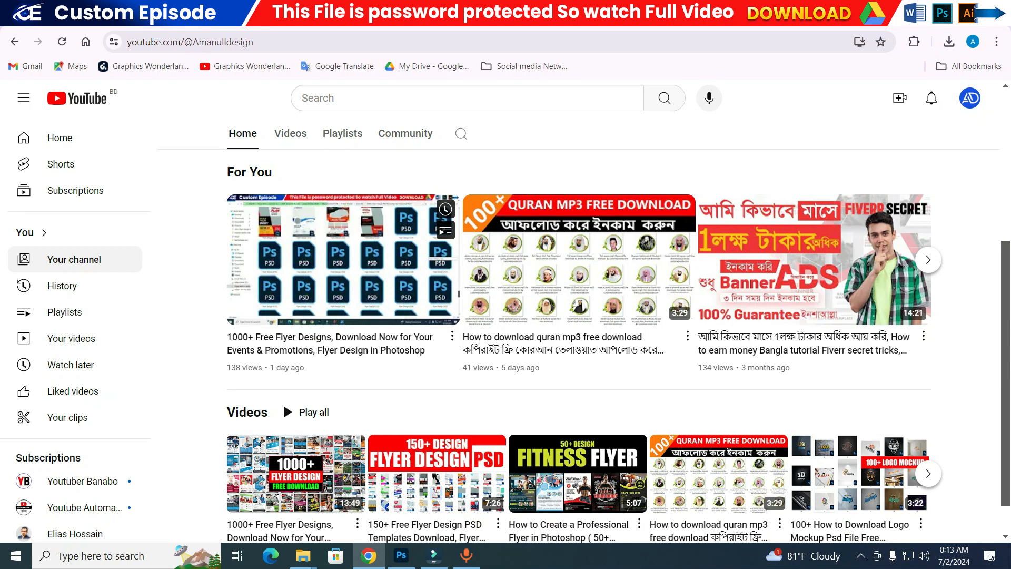
{"action": "scroll", "coordinate": [283, 402], "scroll_direction": "down", "scroll_amount": 1}
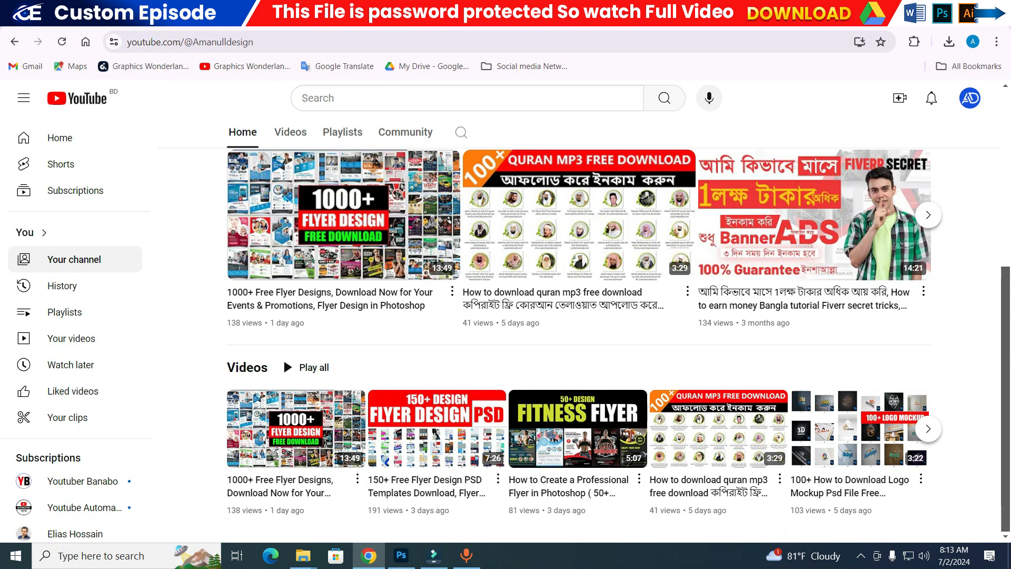
{"action": "scroll", "coordinate": [283, 358], "scroll_direction": "up", "scroll_amount": 5}
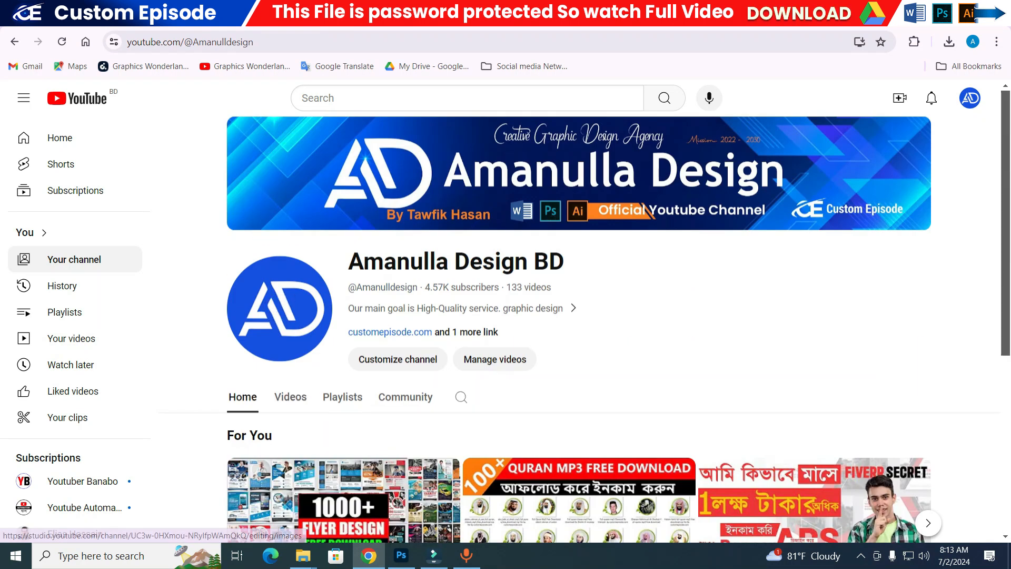
Step: Open the channel's full video list and browse the flyer, mockup, banner and template uploads from the latest back to the older ones
{"action": "left_click", "coordinate": [290, 397]}
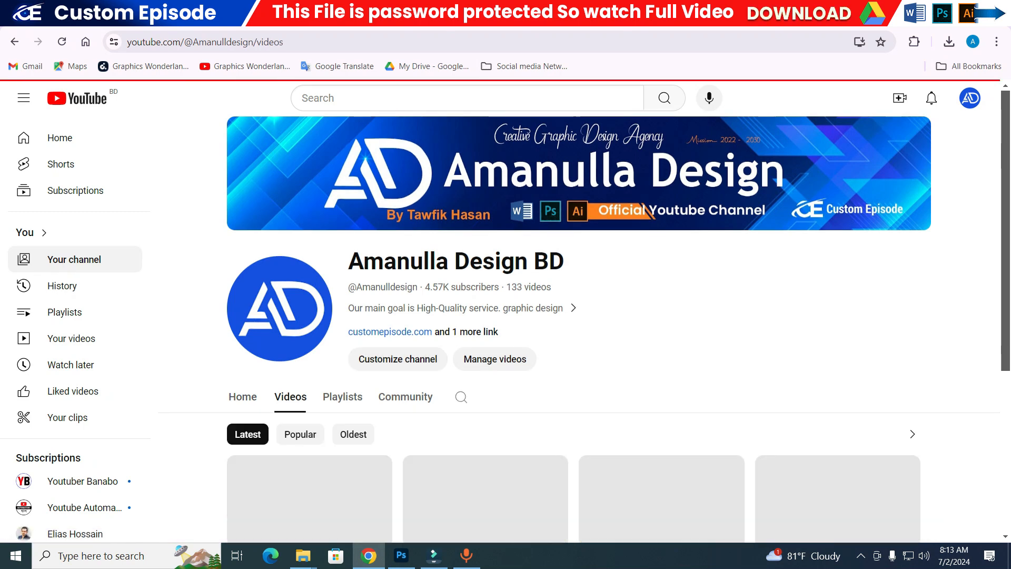
{"action": "scroll", "coordinate": [485, 263], "scroll_direction": "down", "scroll_amount": 9}
{"action": "scroll", "coordinate": [485, 263], "scroll_direction": "up", "scroll_amount": 5}
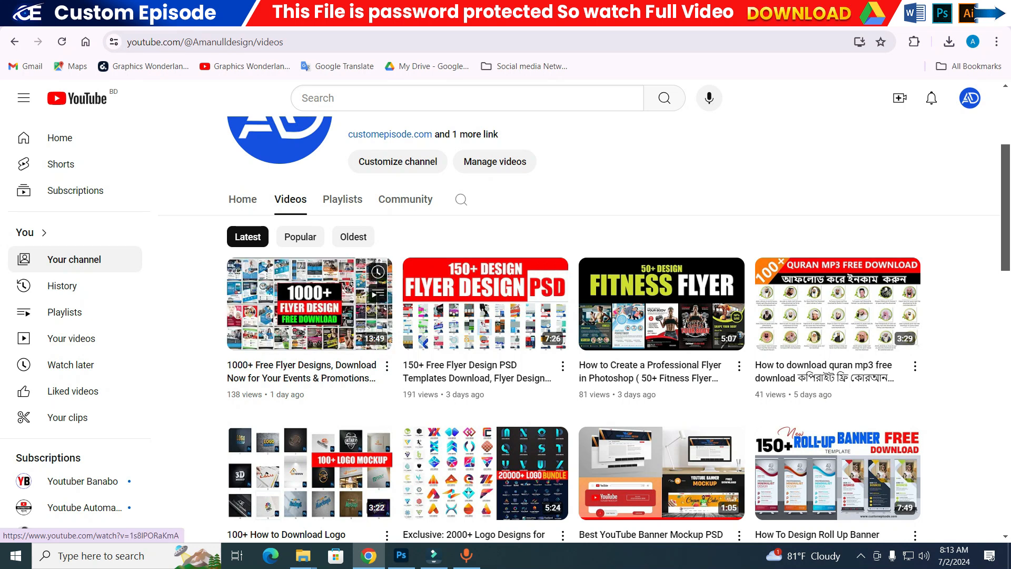
{"action": "scroll", "coordinate": [310, 295], "scroll_direction": "down", "scroll_amount": 1}
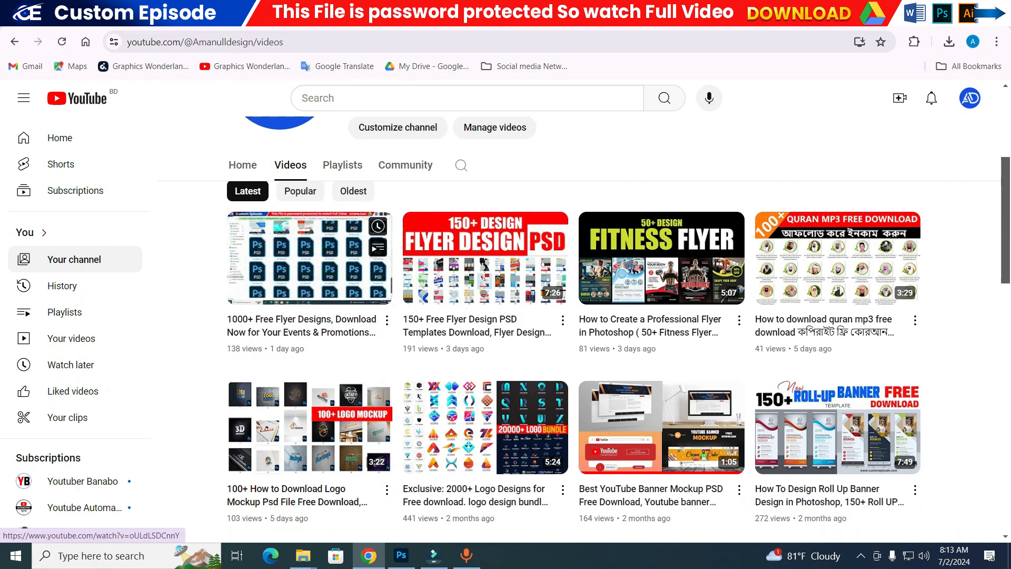
{"action": "scroll", "coordinate": [661, 316], "scroll_direction": "down", "scroll_amount": 5}
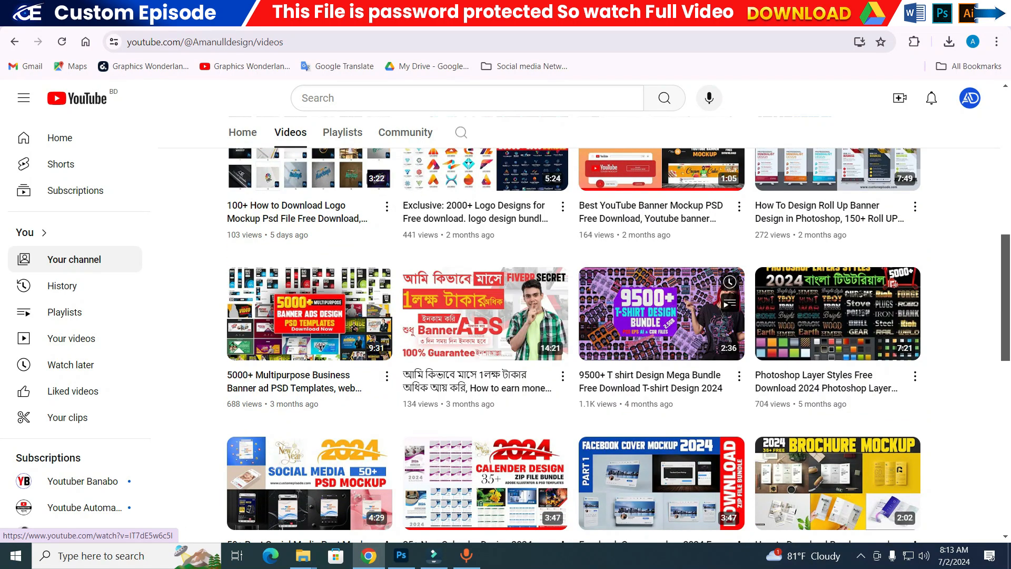
{"action": "scroll", "coordinate": [662, 337], "scroll_direction": "down", "scroll_amount": 2}
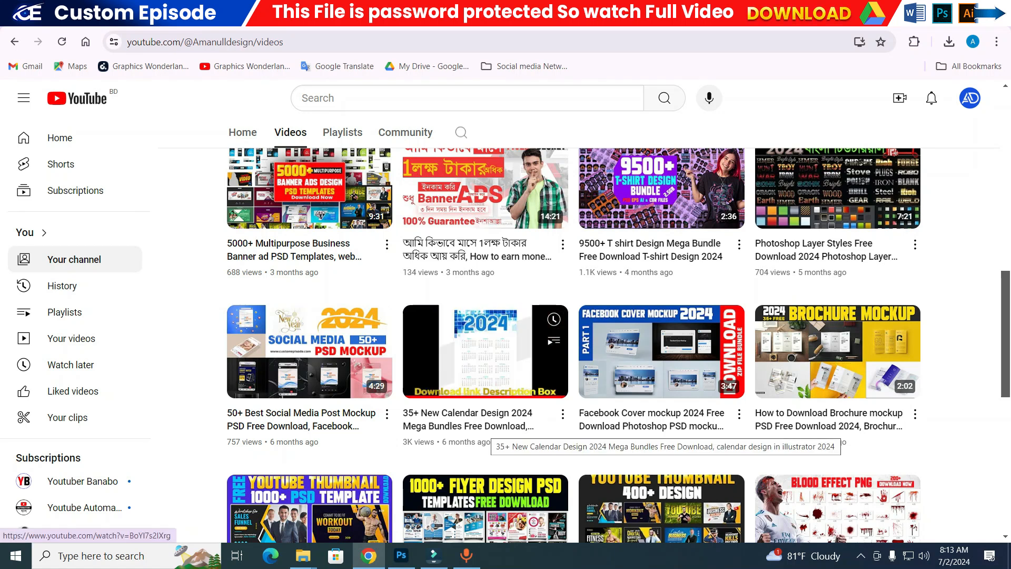
{"action": "scroll", "coordinate": [485, 348], "scroll_direction": "down", "scroll_amount": 3}
{"action": "scroll", "coordinate": [484, 341], "scroll_direction": "down", "scroll_amount": 3}
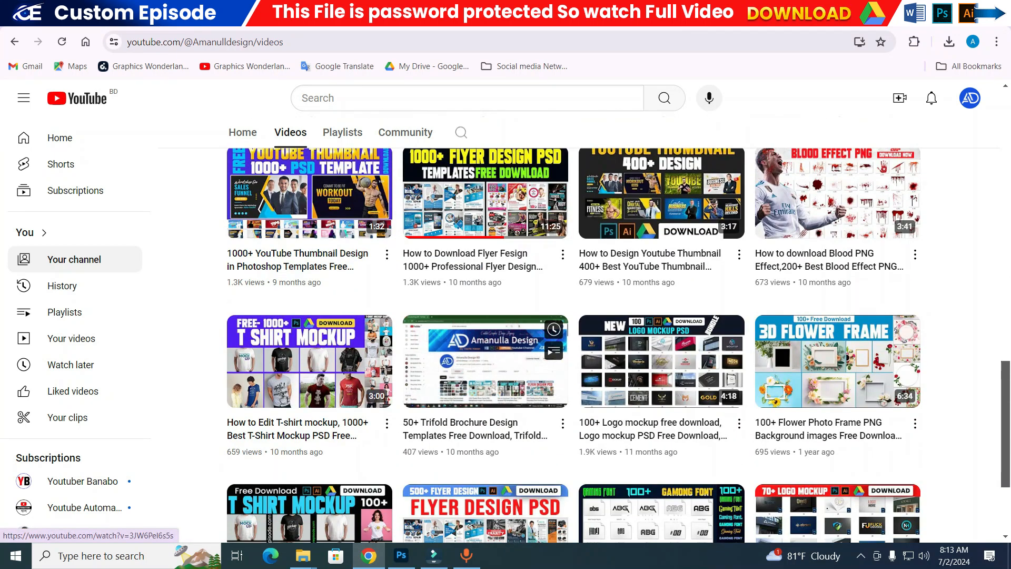
{"action": "scroll", "coordinate": [493, 421], "scroll_direction": "down", "scroll_amount": 3}
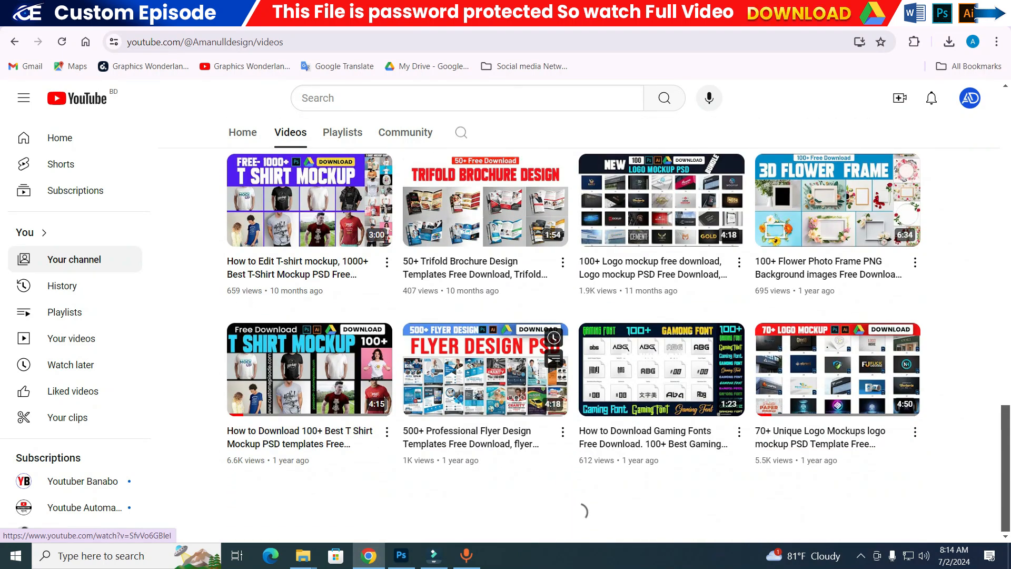
{"action": "scroll", "coordinate": [485, 358], "scroll_direction": "down", "scroll_amount": 10}
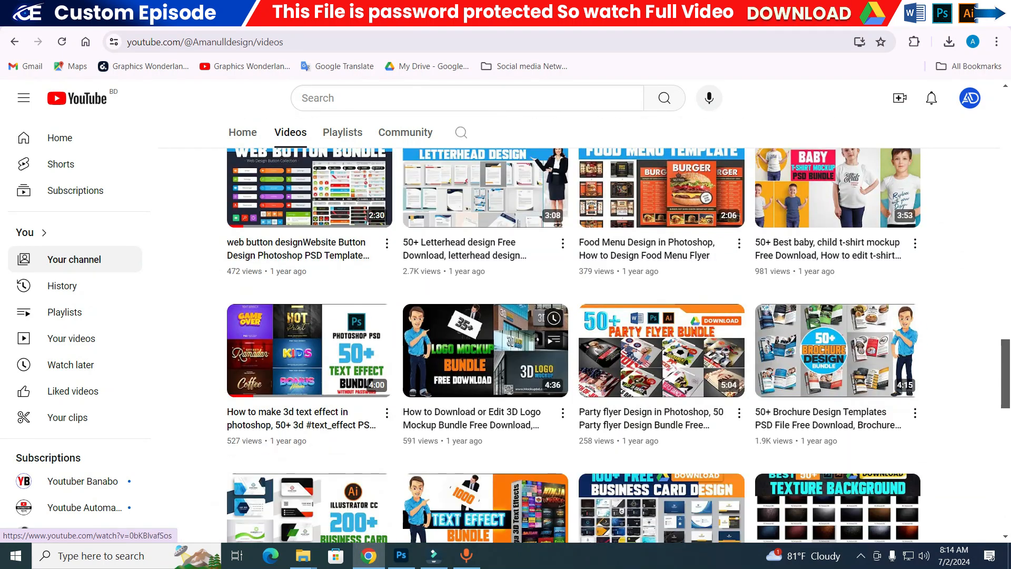
{"action": "scroll", "coordinate": [484, 342], "scroll_direction": "down", "scroll_amount": 10}
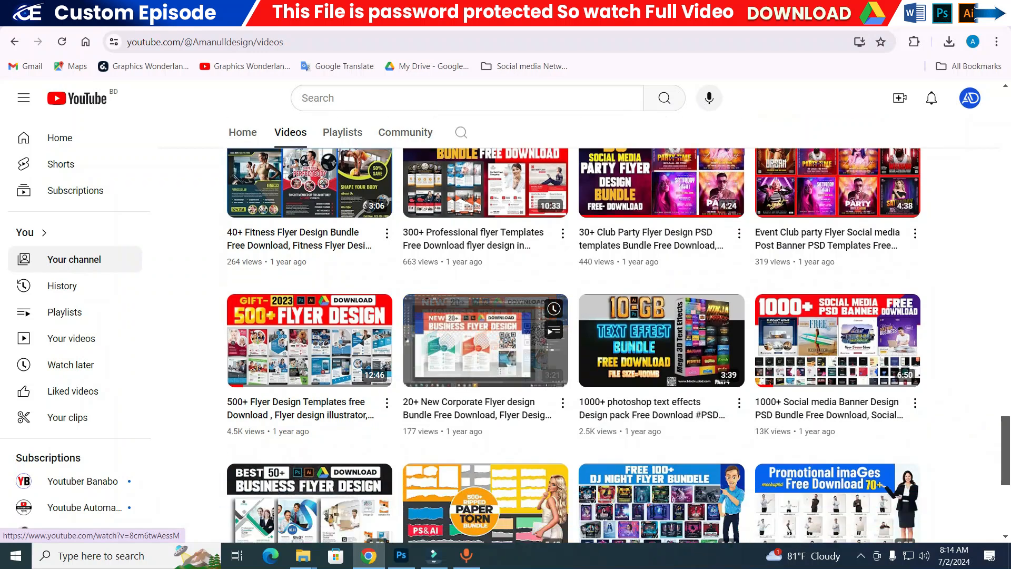
{"action": "scroll", "coordinate": [574, 342], "scroll_direction": "down", "scroll_amount": 6}
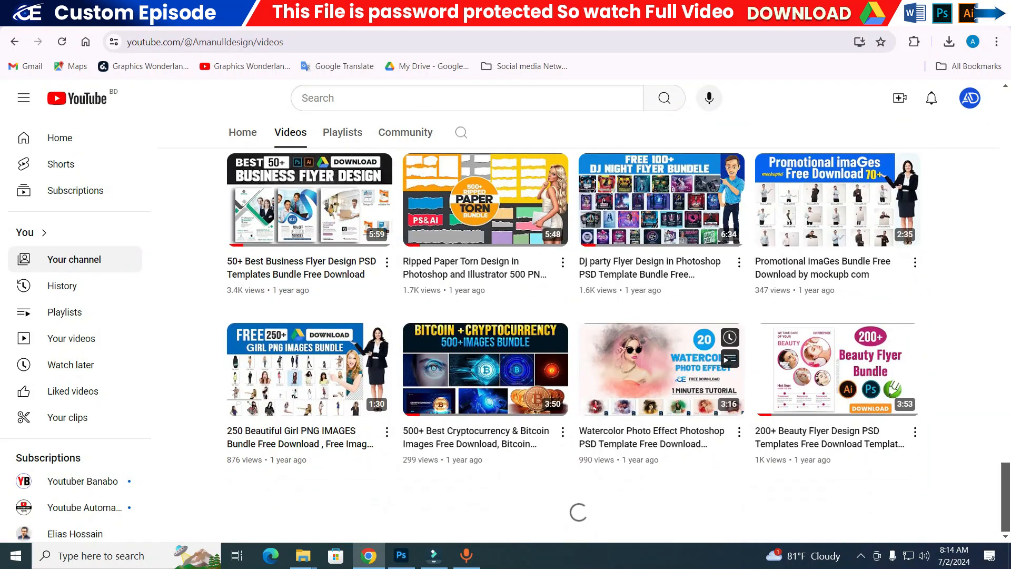
{"action": "scroll", "coordinate": [684, 405], "scroll_direction": "down", "scroll_amount": 5}
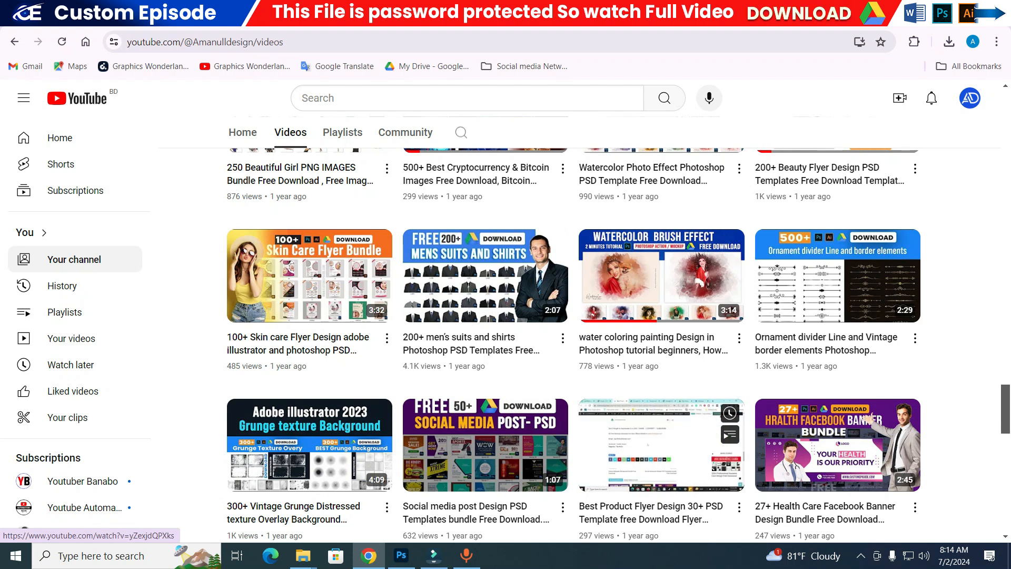
{"action": "scroll", "coordinate": [573, 342], "scroll_direction": "down", "scroll_amount": 4}
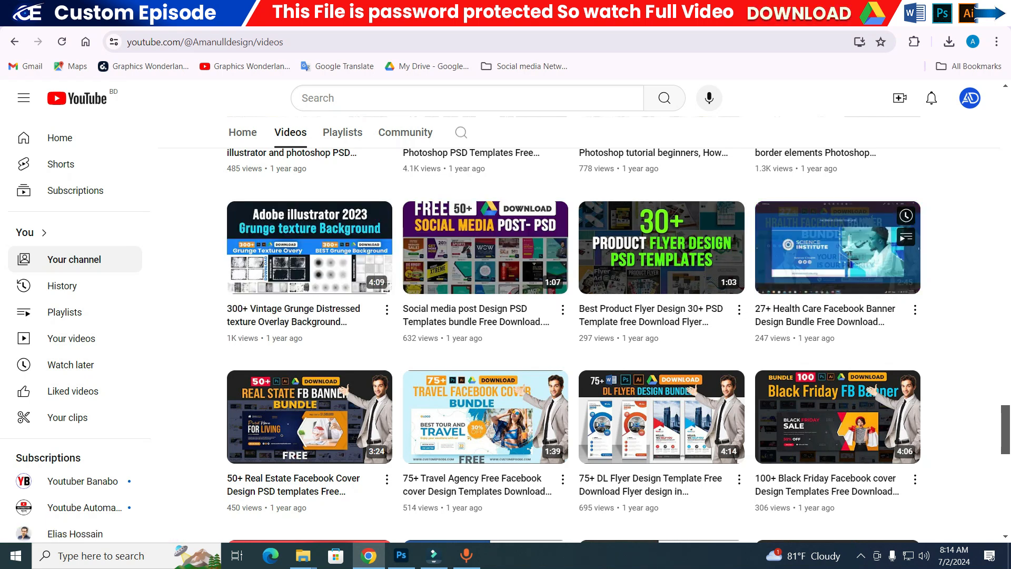
{"action": "scroll", "coordinate": [838, 248], "scroll_direction": "down", "scroll_amount": 6}
{"action": "scroll", "coordinate": [618, 346], "scroll_direction": "down", "scroll_amount": 3}
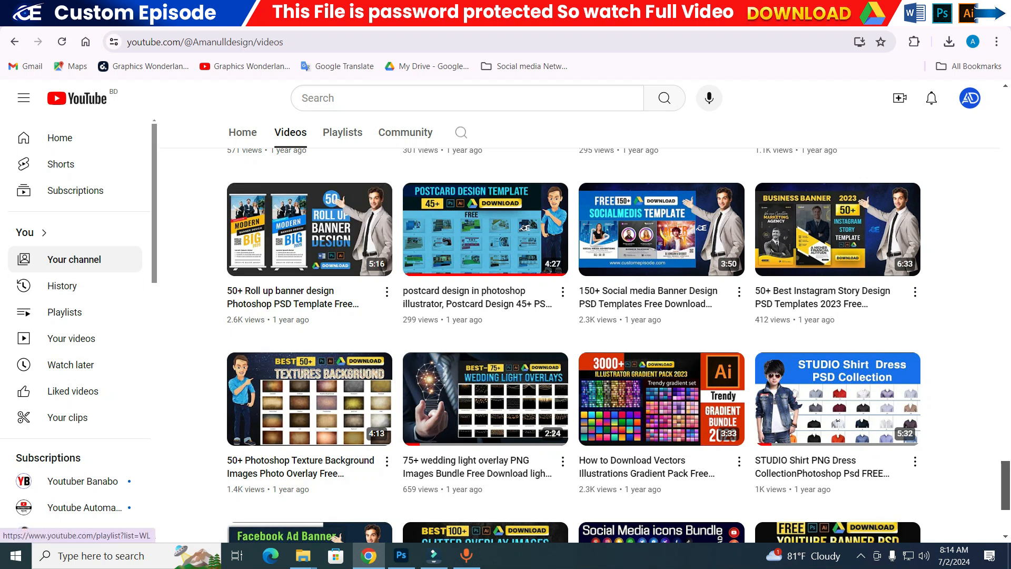
{"action": "scroll", "coordinate": [500, 379], "scroll_direction": "down", "scroll_amount": 3}
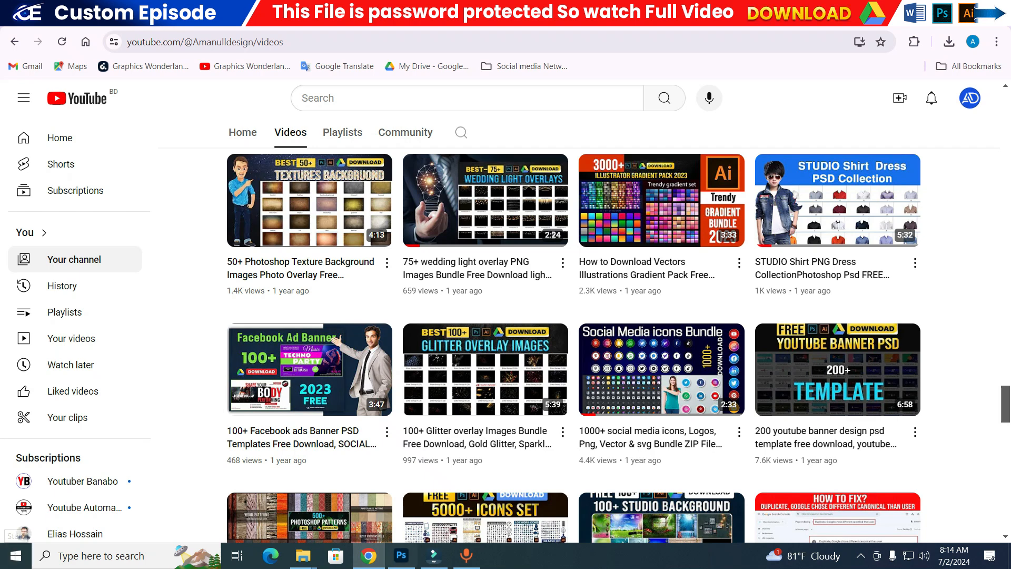
{"action": "scroll", "coordinate": [383, 346], "scroll_direction": "down", "scroll_amount": 6}
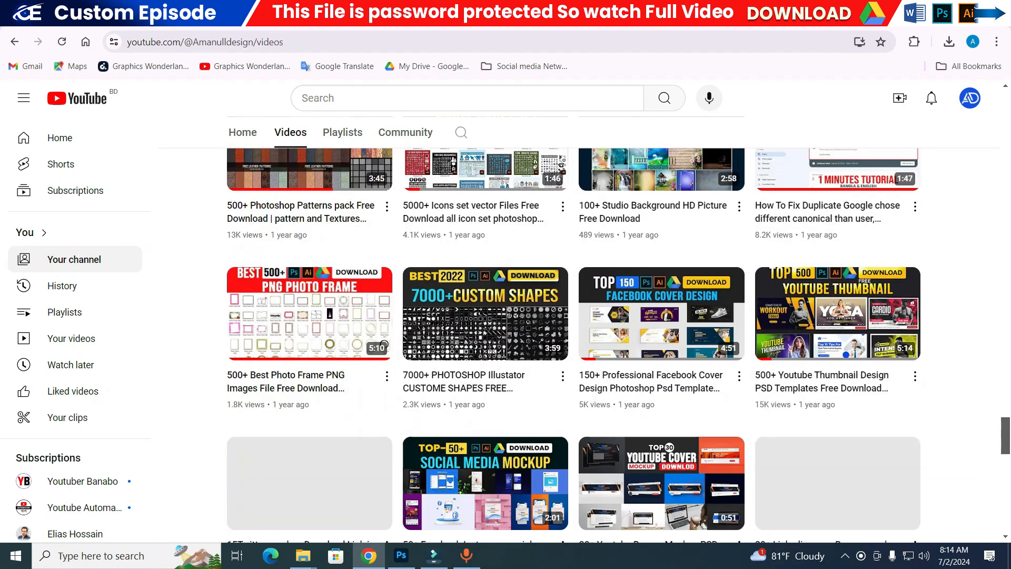
{"action": "scroll", "coordinate": [383, 346], "scroll_direction": "up", "scroll_amount": 17}
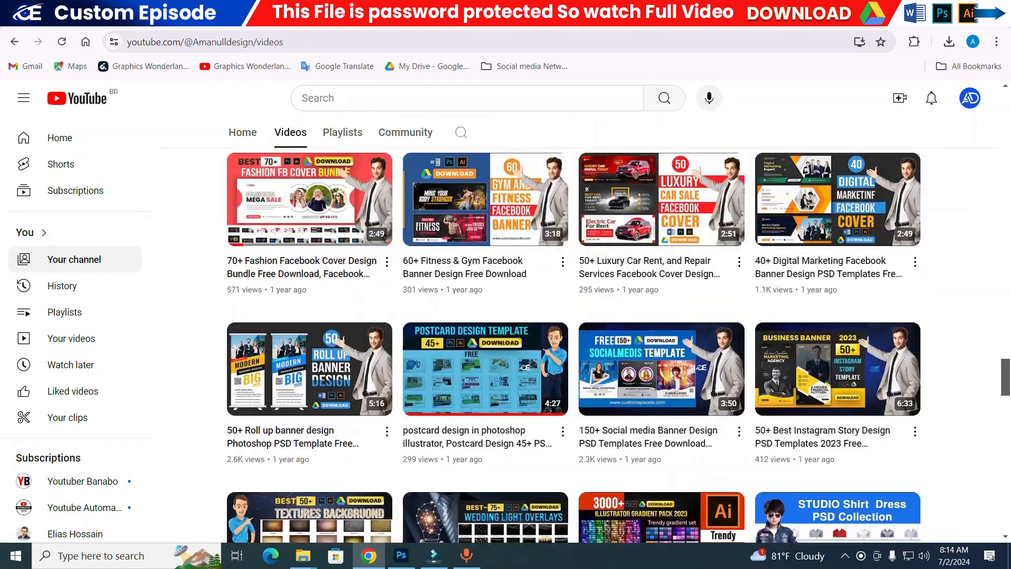
{"action": "scroll", "coordinate": [383, 346], "scroll_direction": "up", "scroll_amount": 18}
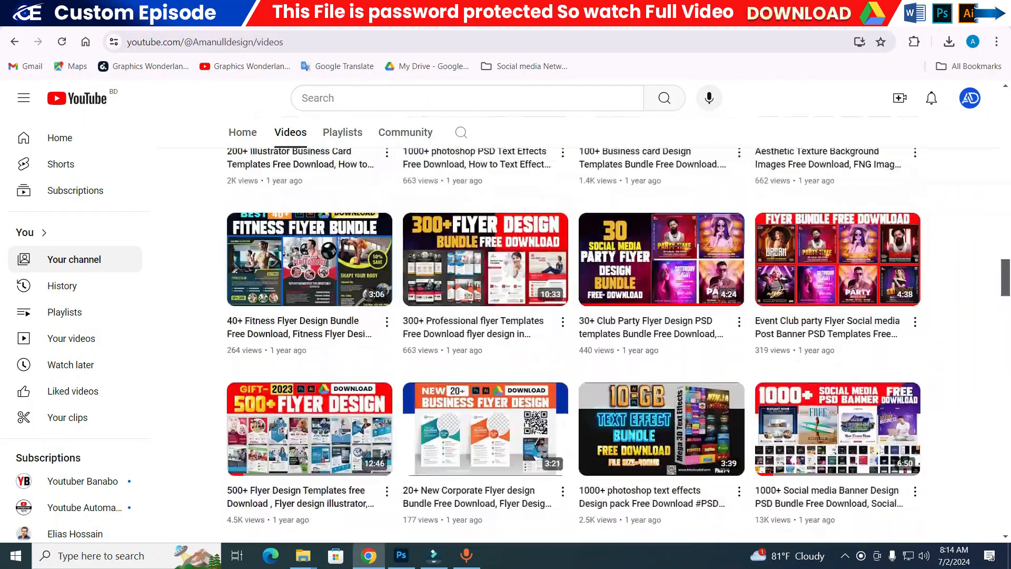
{"action": "scroll", "coordinate": [573, 345], "scroll_direction": "up", "scroll_amount": 18}
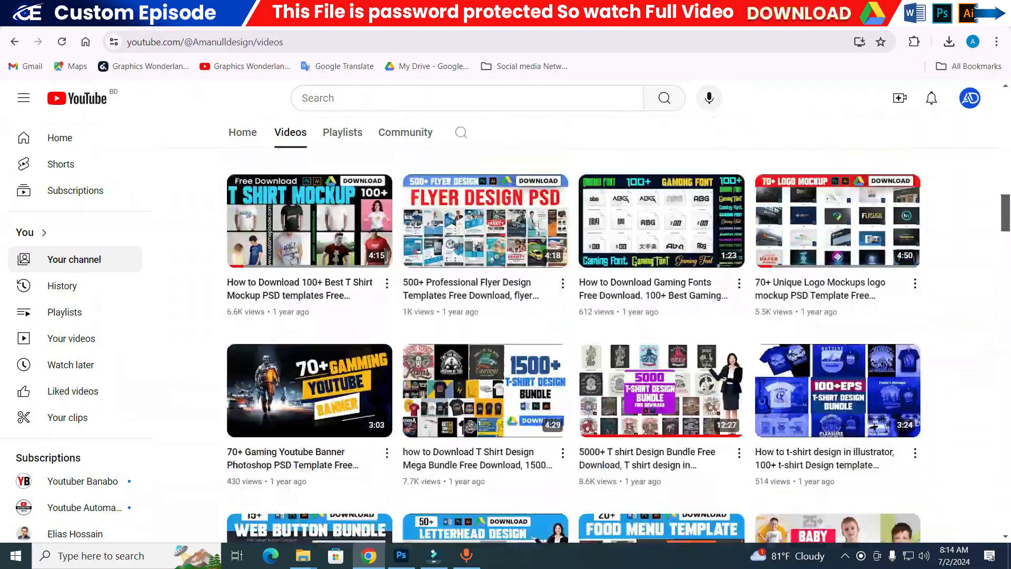
{"action": "scroll", "coordinate": [573, 345], "scroll_direction": "up", "scroll_amount": 5}
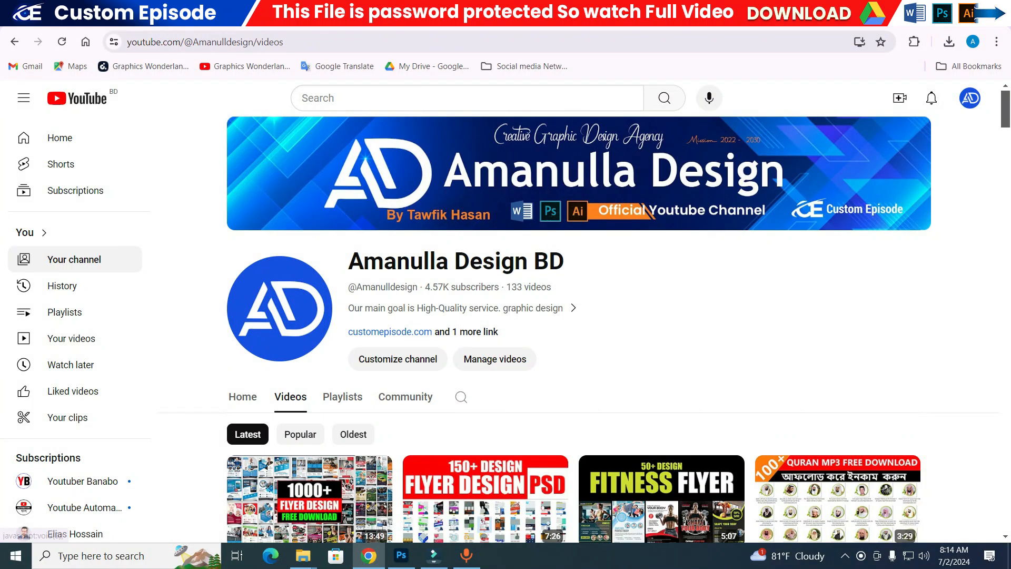
{"action": "scroll", "coordinate": [659, 437], "scroll_direction": "down", "scroll_amount": 1}
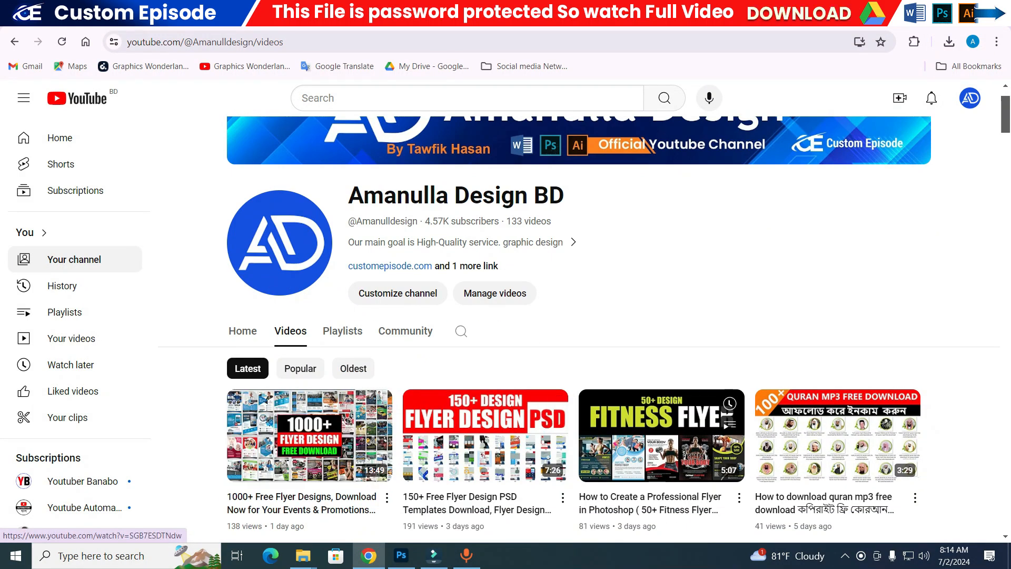